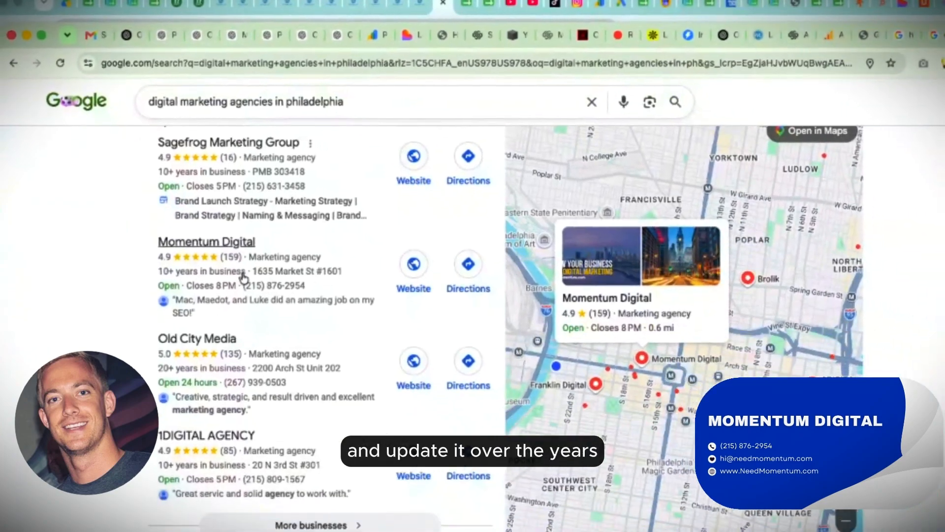
Open the Momentum Digital listing from the local results and look through its overview and review summary.
click(242, 277)
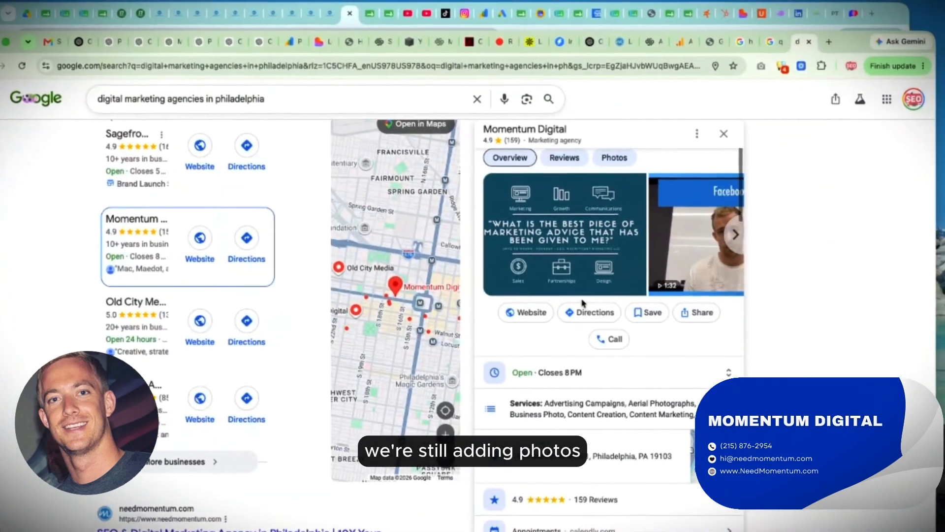
scroll(603, 266, down, 5)
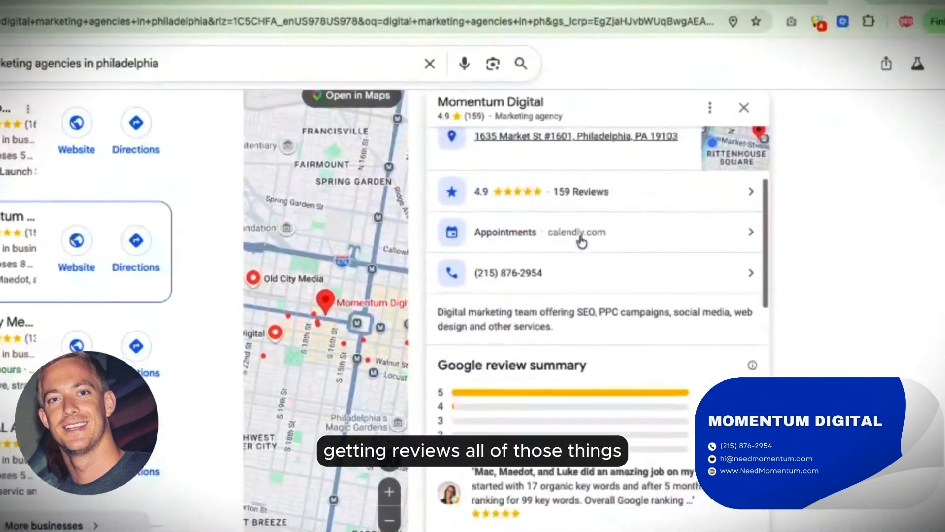
scroll(582, 241, down, 8)
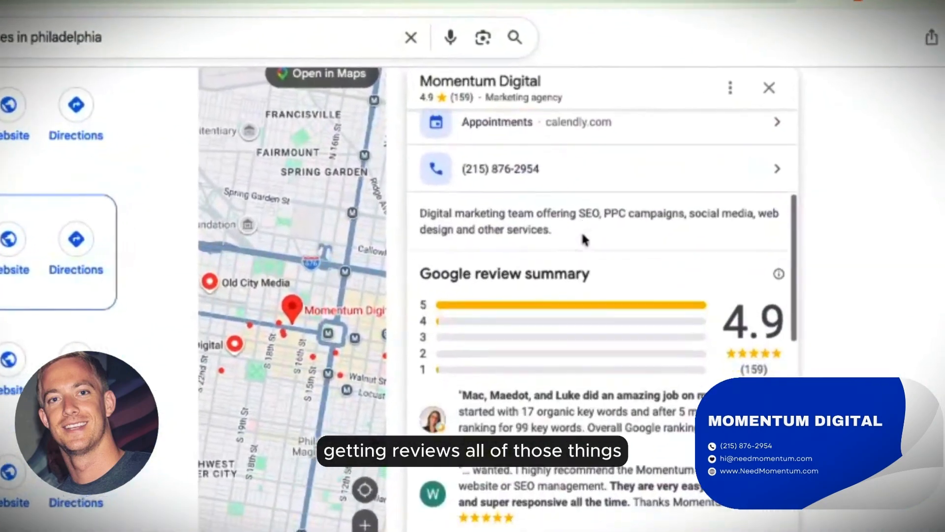
scroll(581, 240, up, 15)
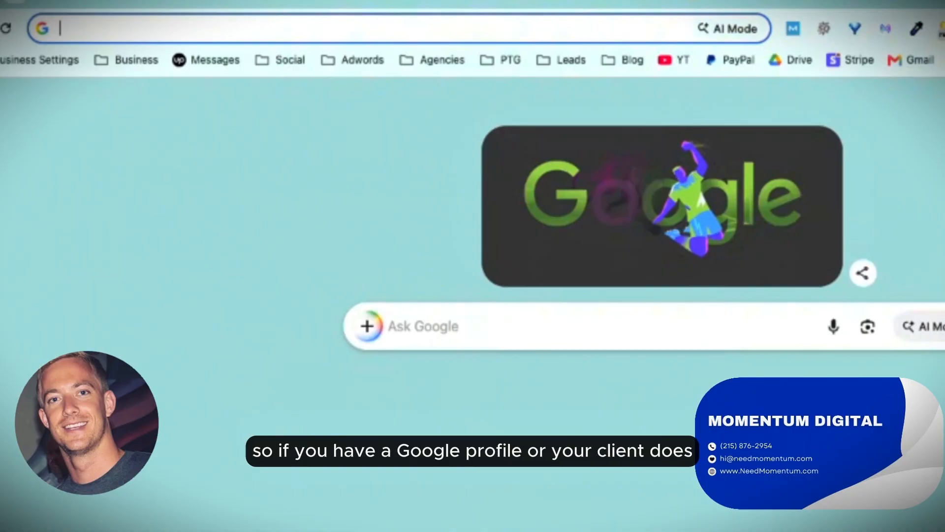
Search Google for "my business" and open the verified Momentum Digital profile from the list of managed profiles.
text(my busine)
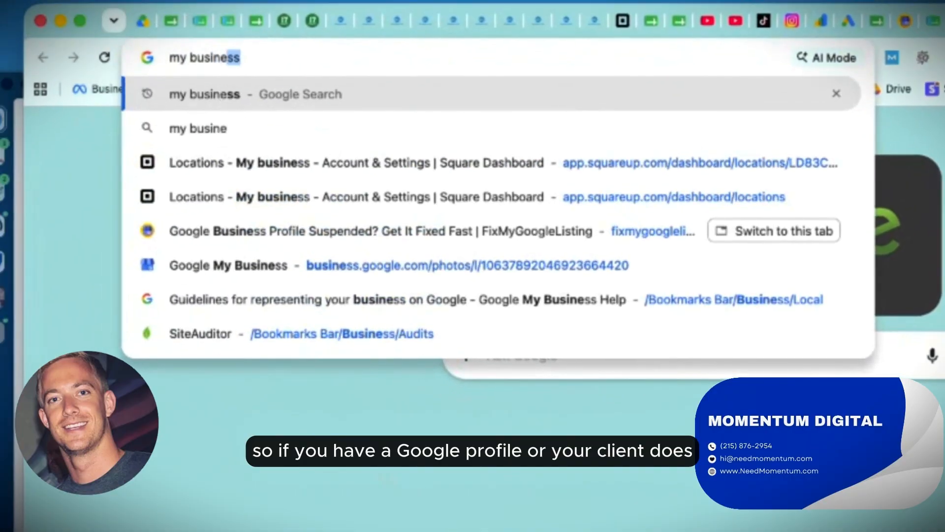
key(Return)
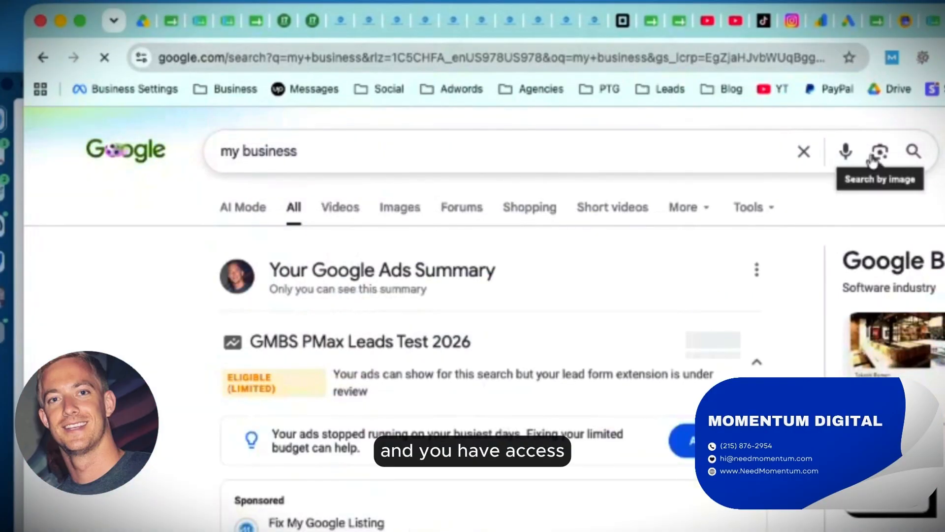
scroll(285, 150, down, 4)
scroll(285, 151, down, 5)
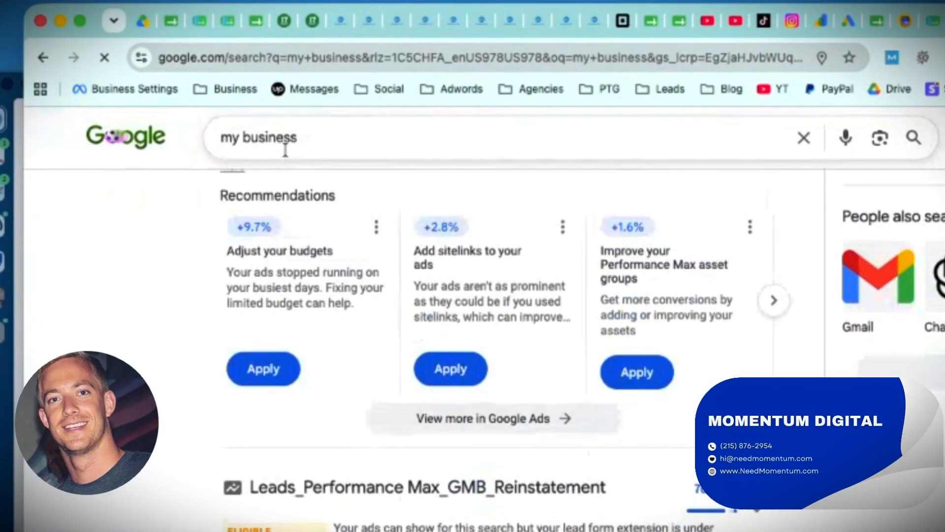
click(338, 527)
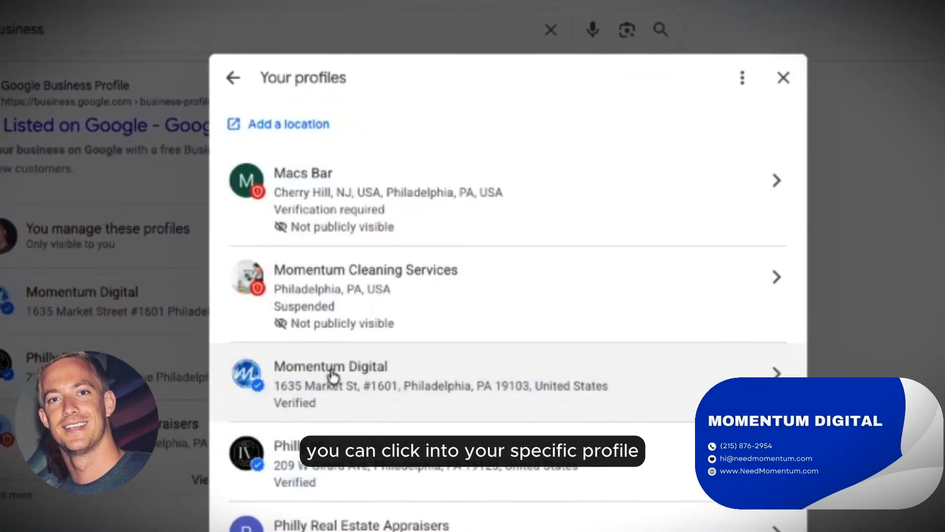
click(333, 376)
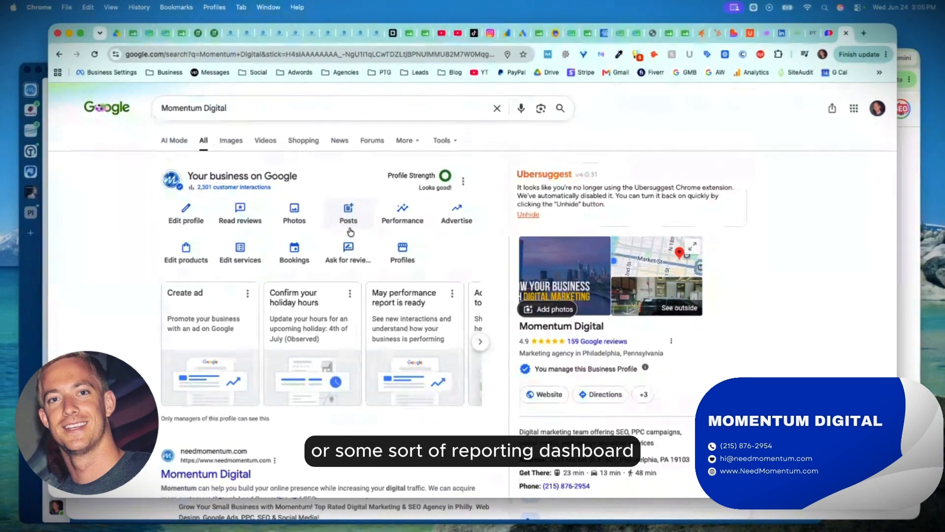
Review the profile's performance overview, calls, bookings, directions and website clicks for Jan 2026–Jun 2026, and close the report.
click(420, 218)
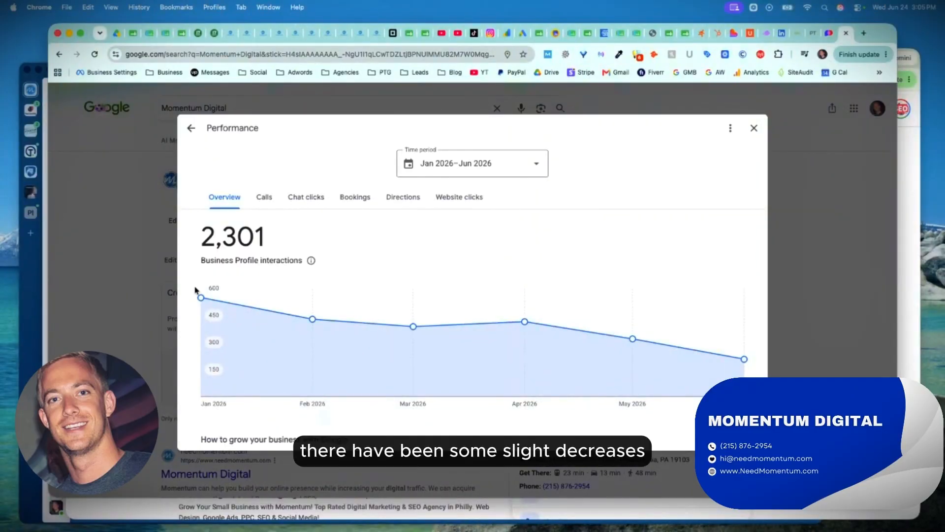
mouse_move(197, 299)
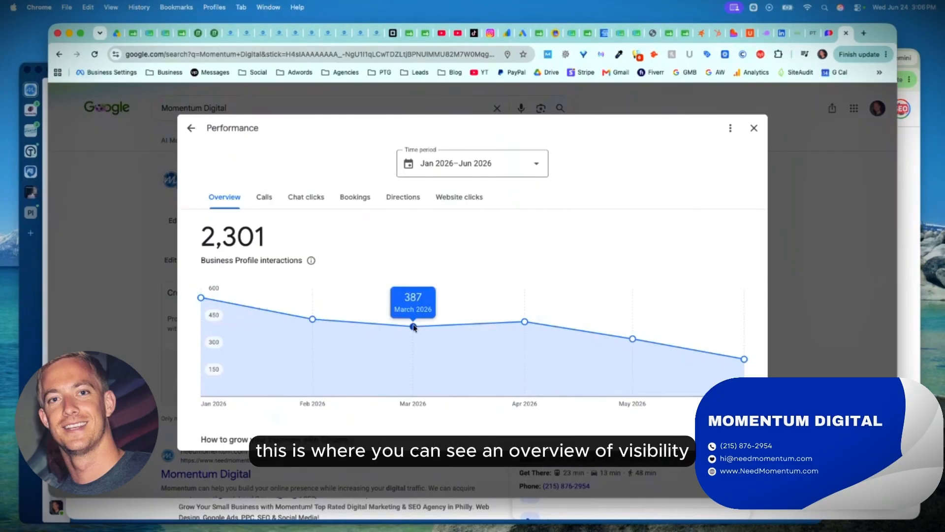
click(264, 198)
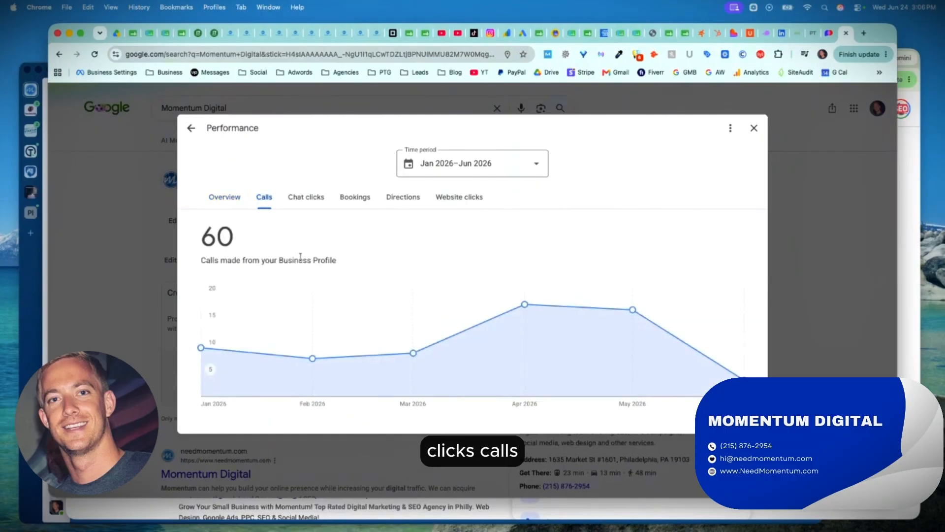
click(350, 201)
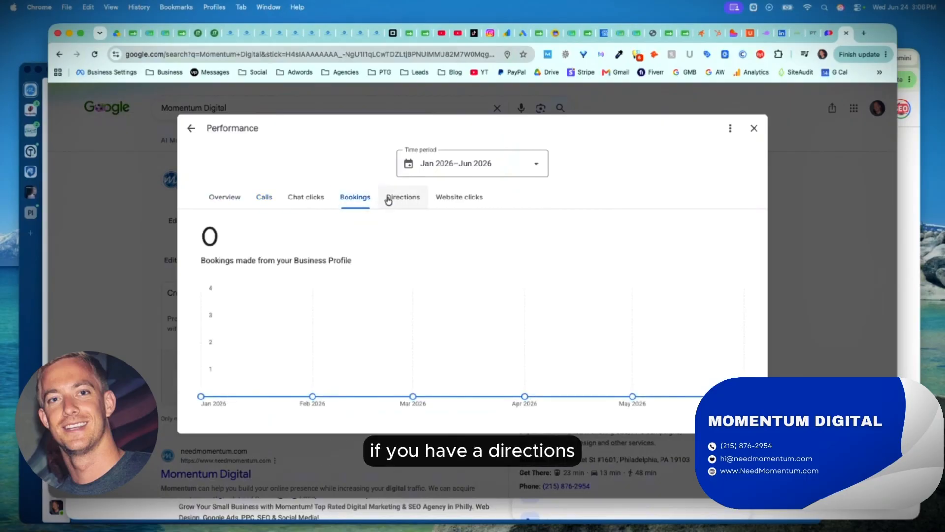
click(402, 198)
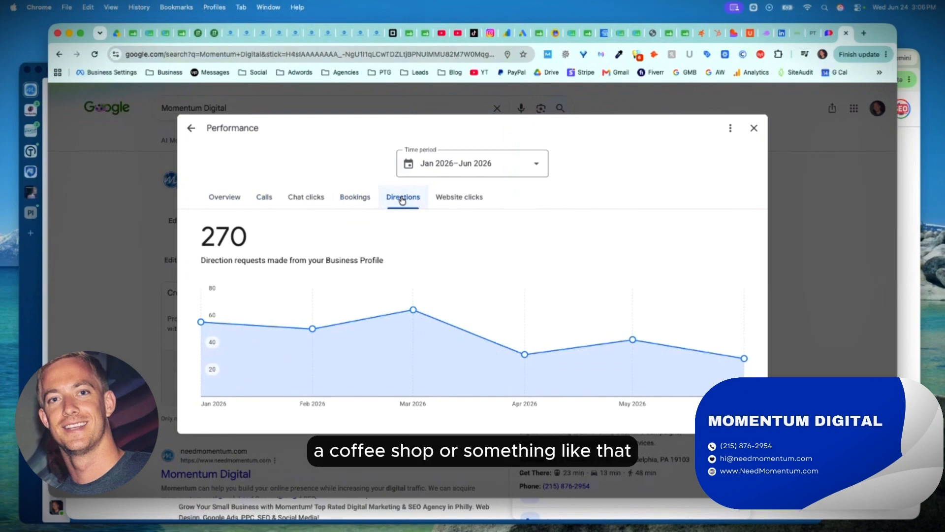
click(449, 202)
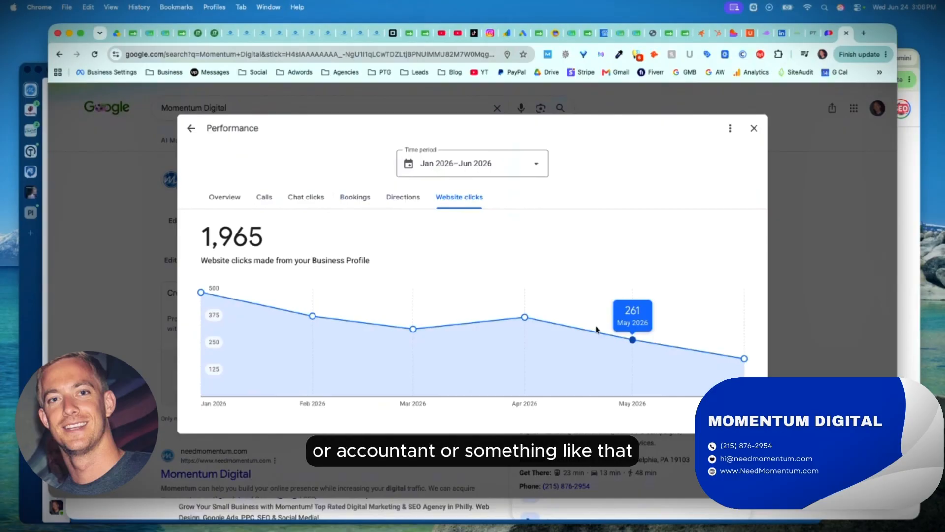
click(754, 128)
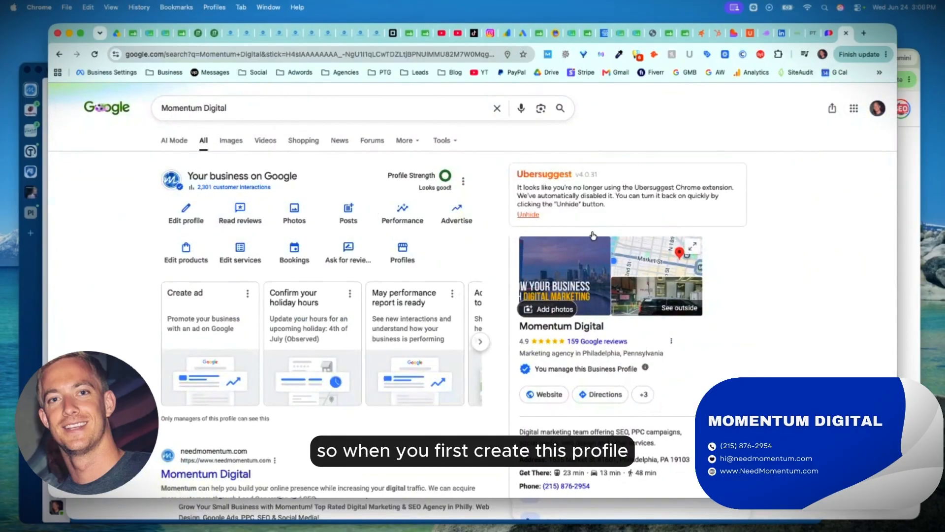
Look over the public business panel, and open the profile's business information to view its location and service area.
scroll(621, 232, down, 15)
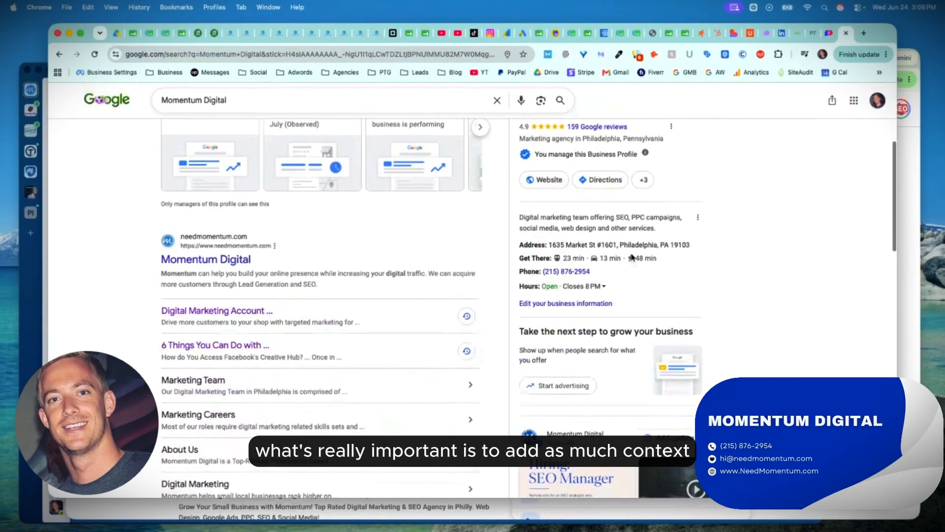
scroll(621, 232, up, 15)
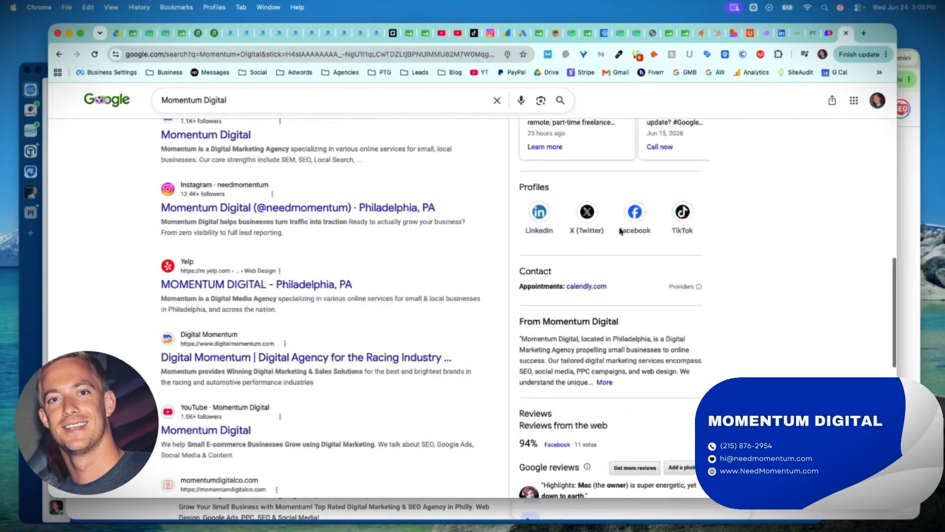
click(189, 214)
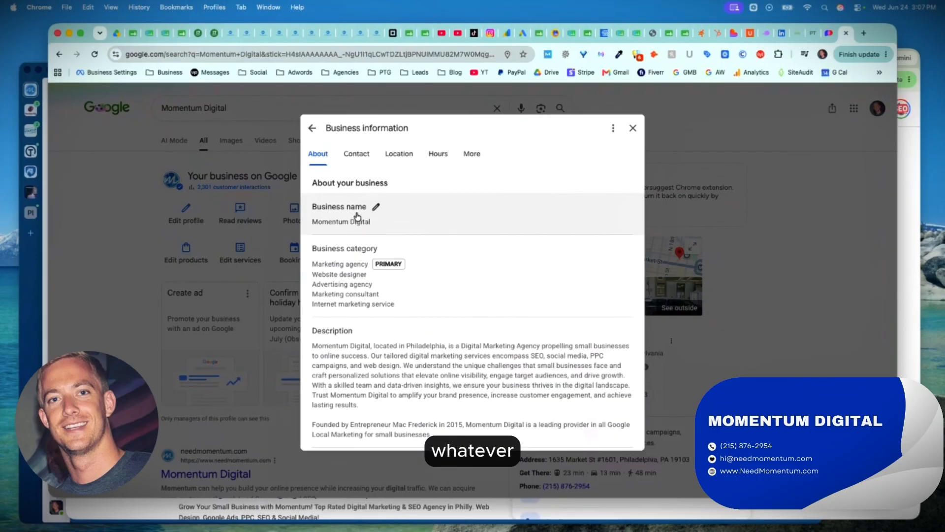
scroll(393, 270, down, 15)
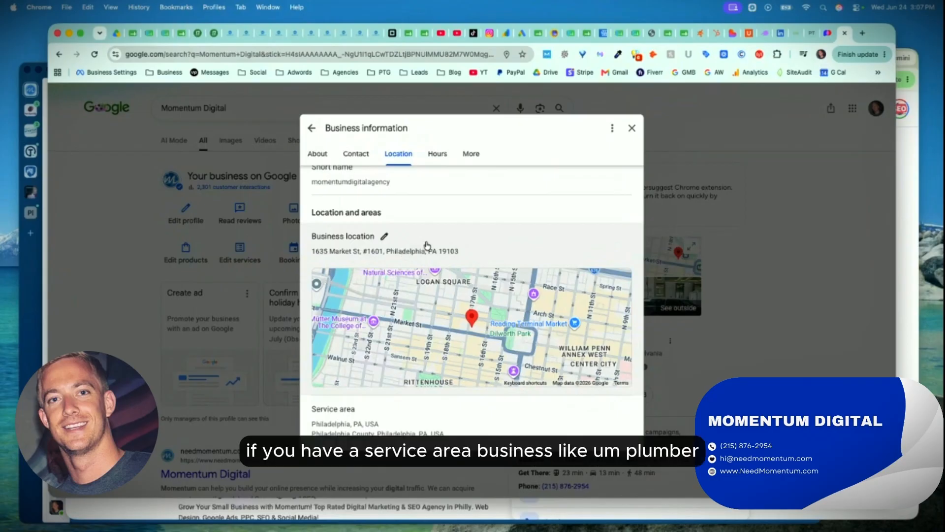
Search for "plumbers philadelphia" in a new tab and expand the local results to the full business list.
click(863, 33)
text(p,)
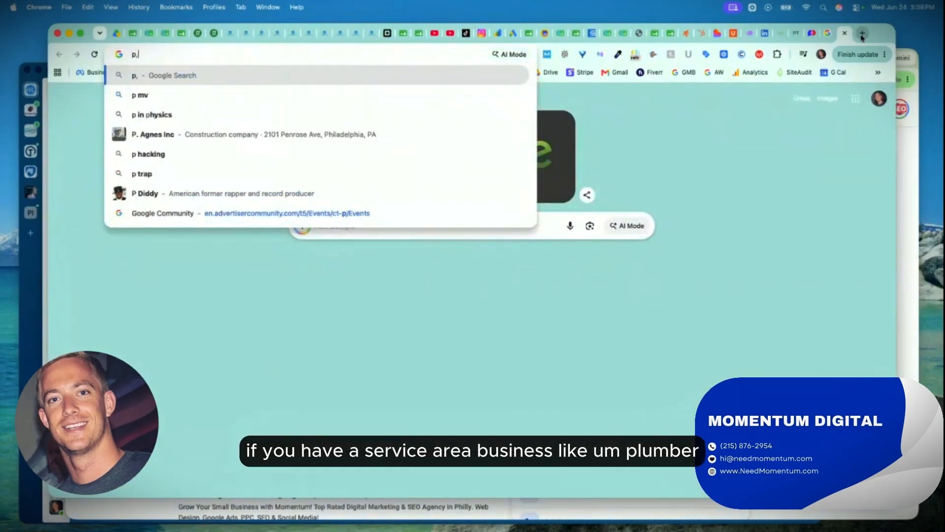
key(BackSpace)
text(lumbers phi)
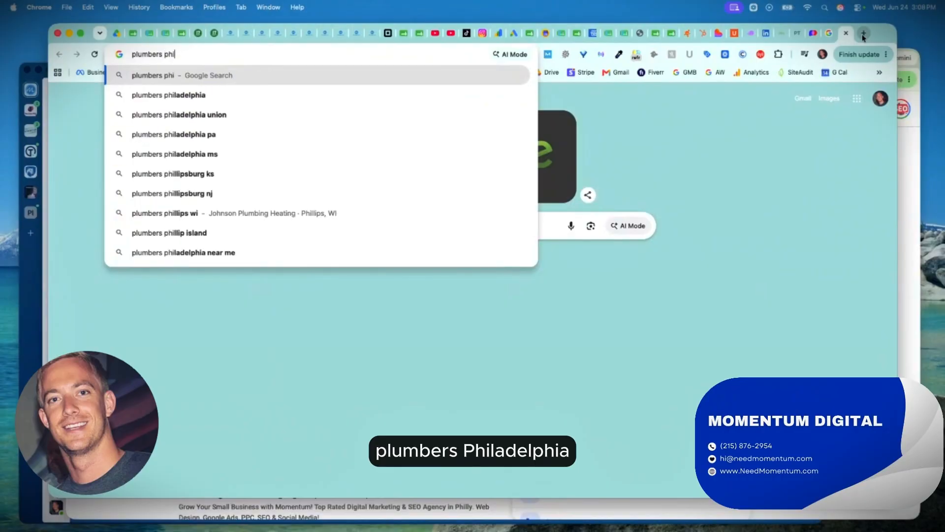
key(Down)
key(Return)
scroll(219, 280, down, 5)
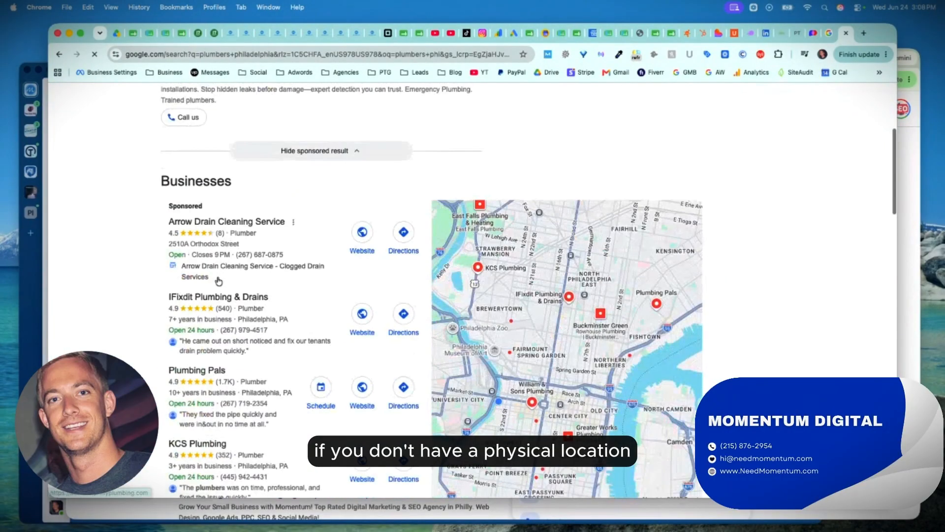
scroll(219, 281, down, 3)
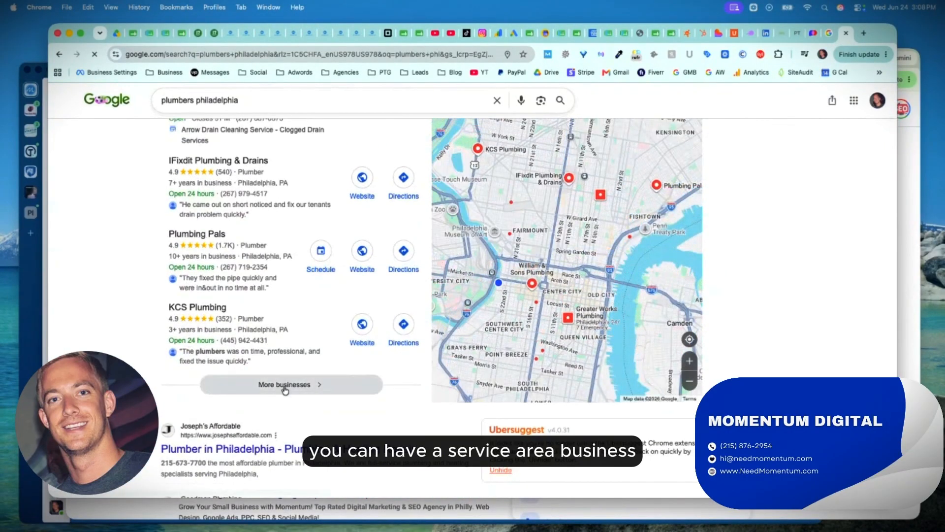
click(284, 384)
scroll(240, 285, down, 3)
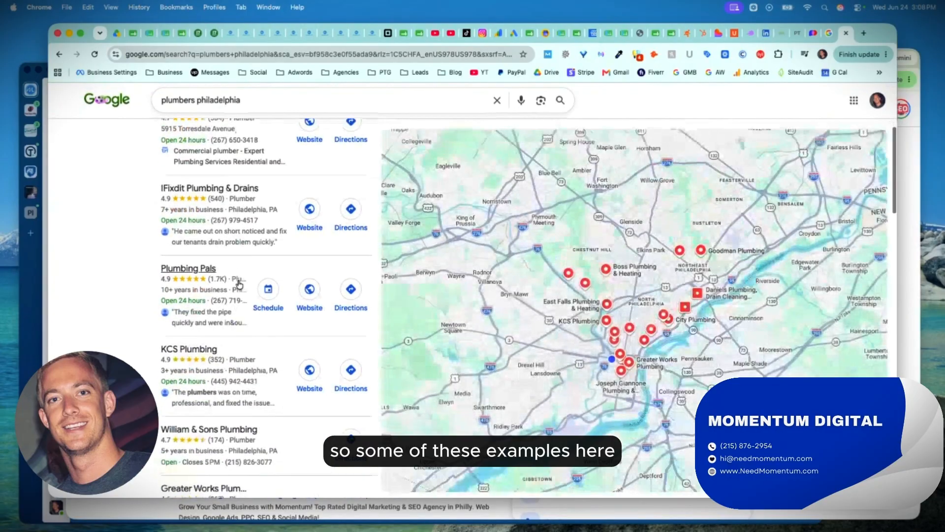
Examine the address and service area details in the IFixdit Plumbing & Drains, KCS Plumbing and Greater Works Plumbing listings.
click(247, 231)
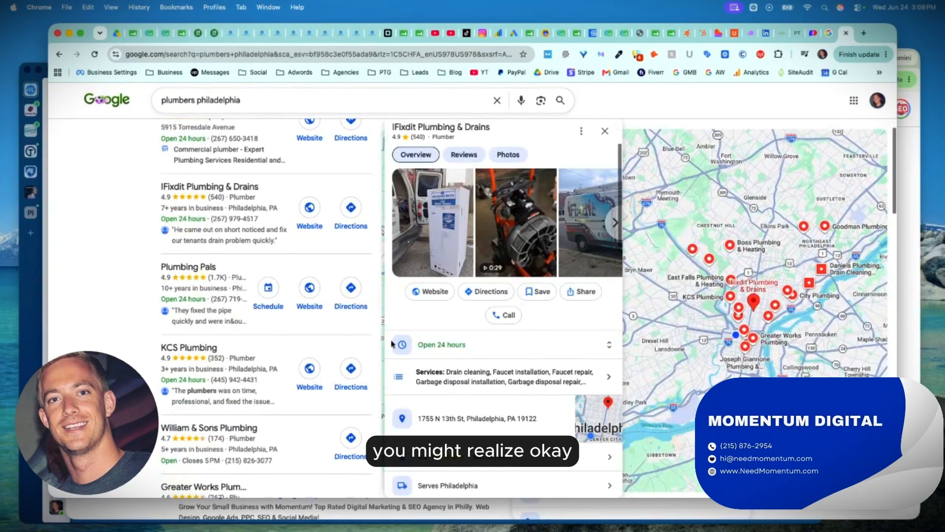
click(228, 399)
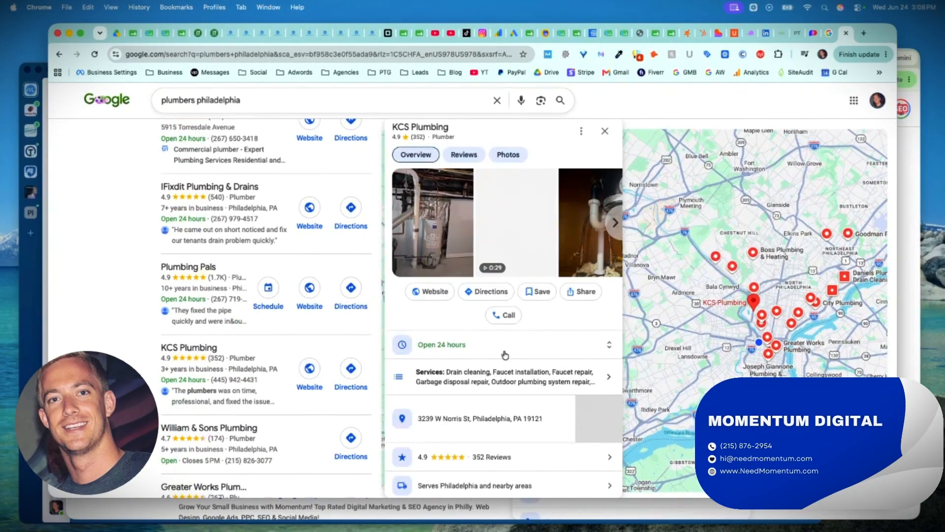
scroll(239, 376, down, 3)
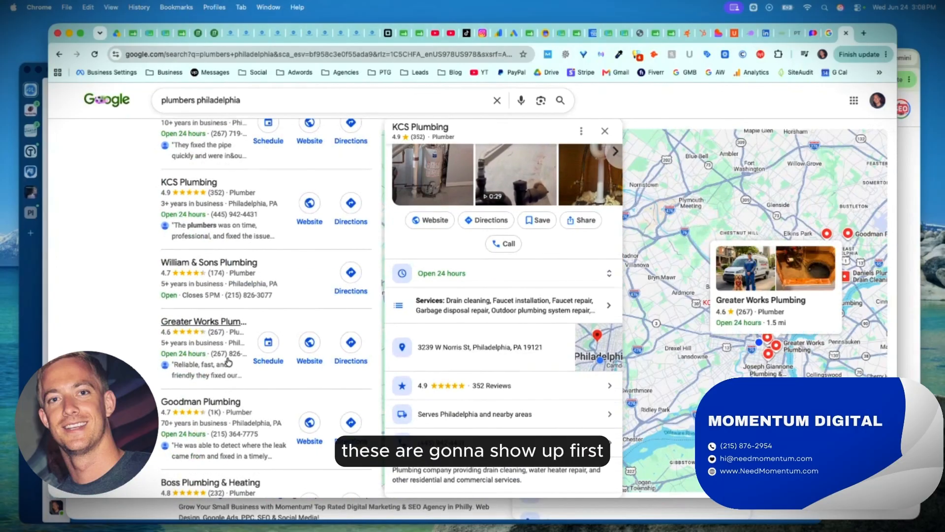
click(360, 340)
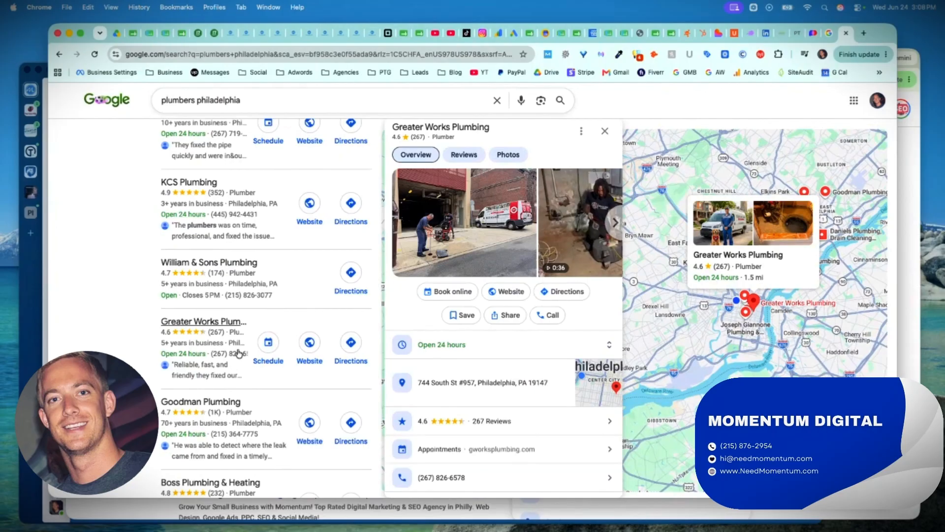
scroll(239, 353, down, 12)
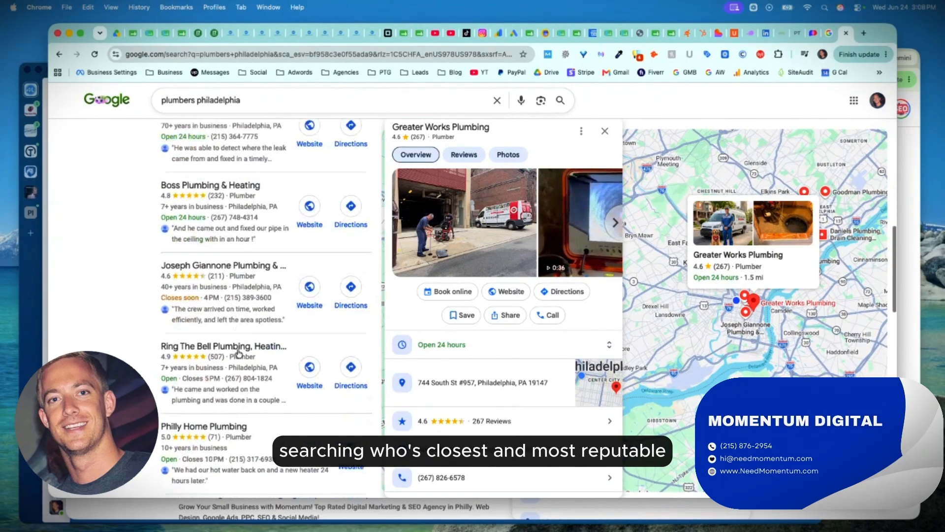
Open the Philly Home Plumbing listing further down the results and check its service area and location details.
scroll(240, 200, up, 2)
click(239, 200)
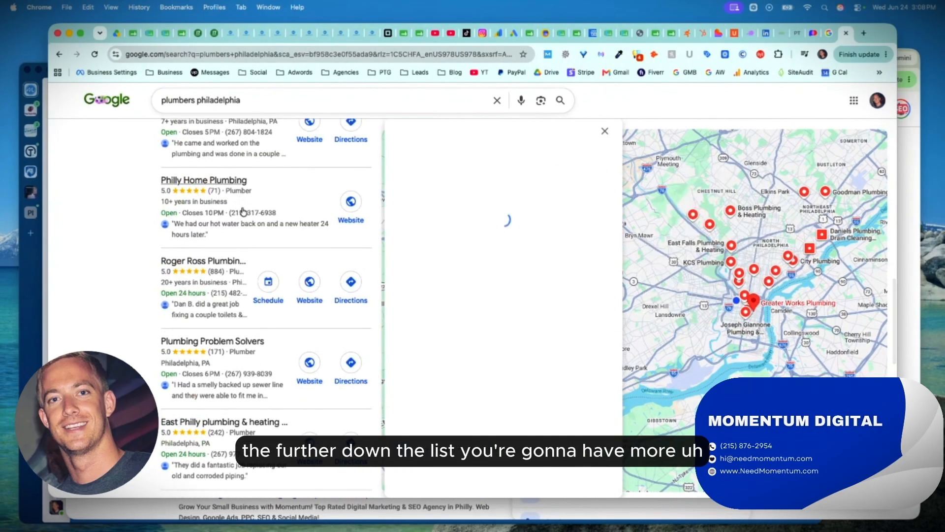
scroll(482, 292, down, 5)
scroll(483, 292, up, 5)
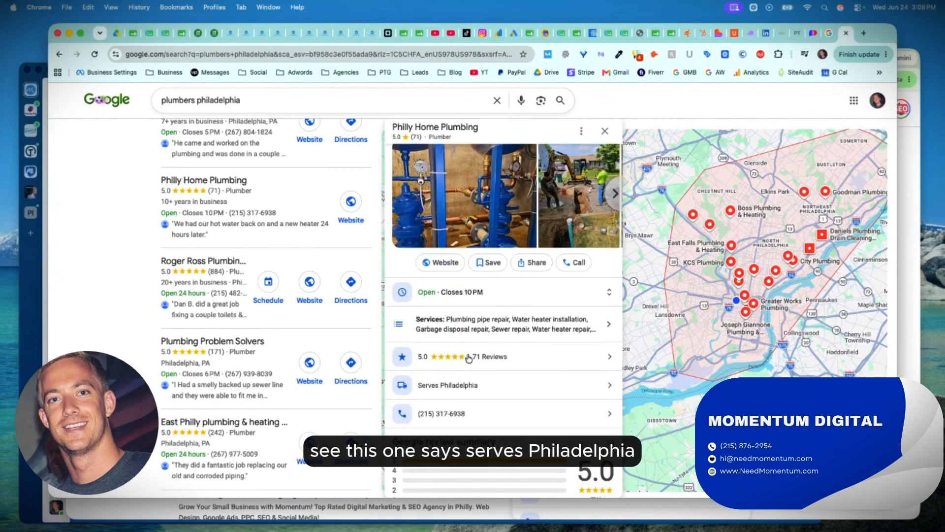
scroll(468, 359, up, 2)
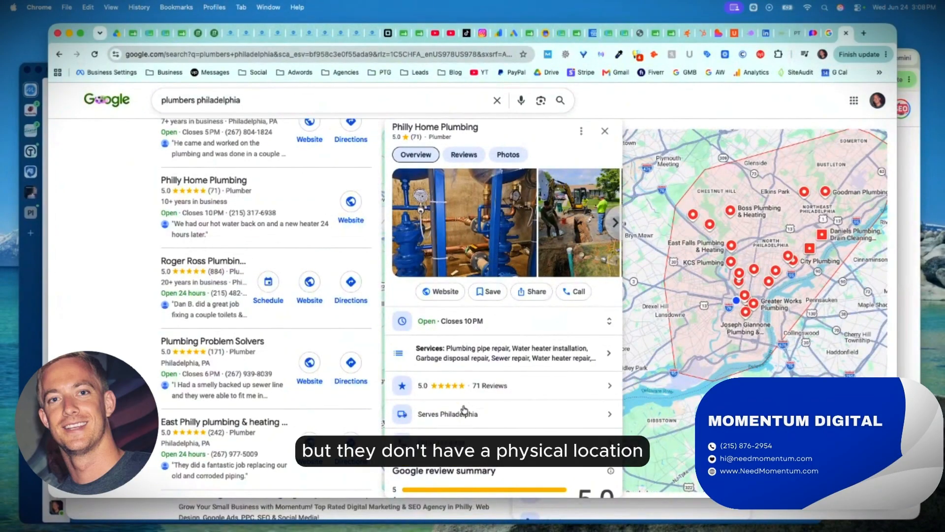
scroll(307, 424, up, 5)
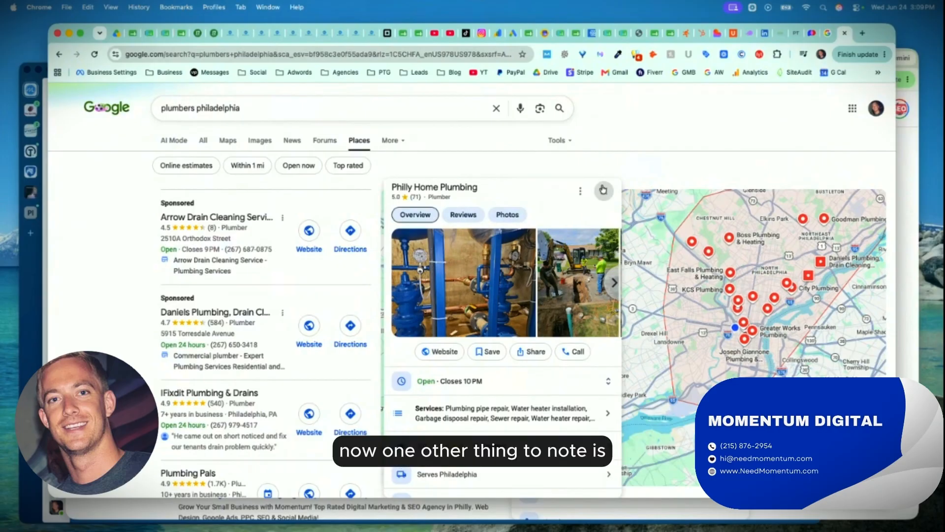
Try the business name "Momentum Digital SEO & PPC Marketing Services" in the profile's business information, look over the other details, and discard the edit.
click(828, 33)
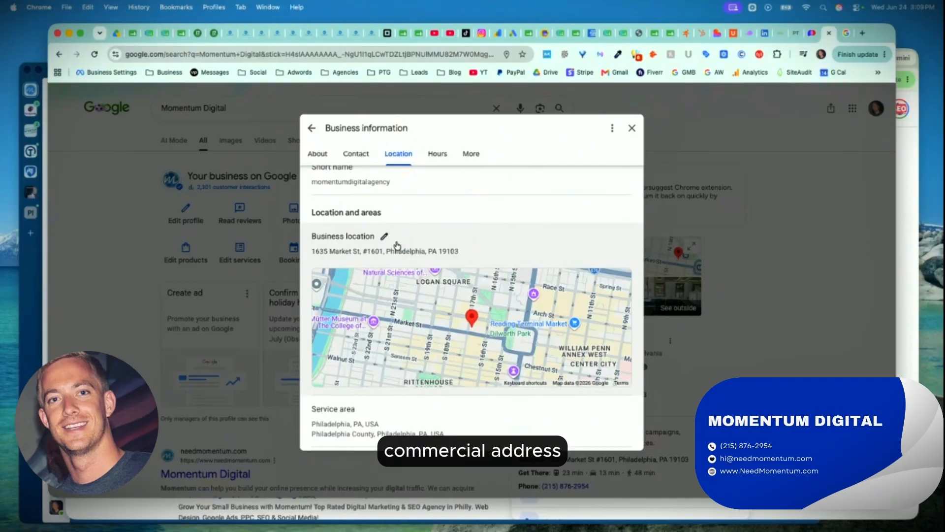
scroll(397, 245, up, 10)
click(372, 205)
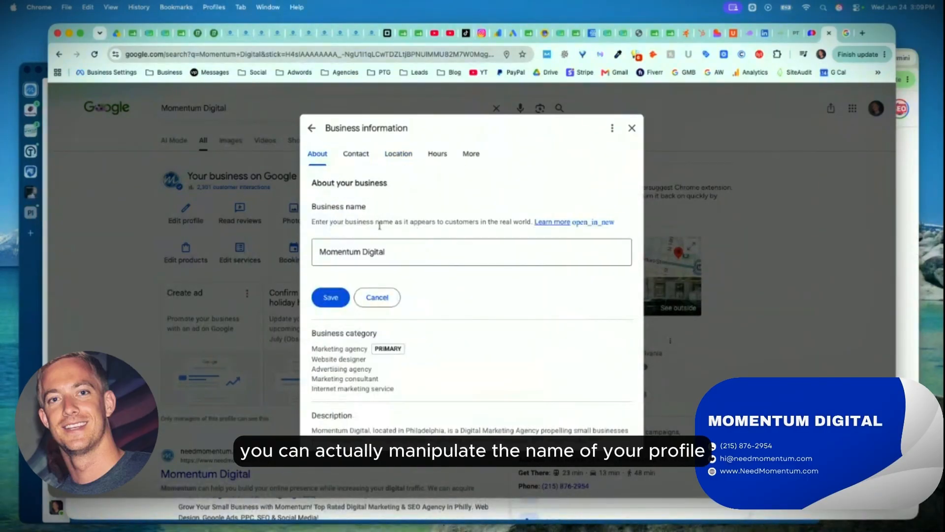
click(399, 254)
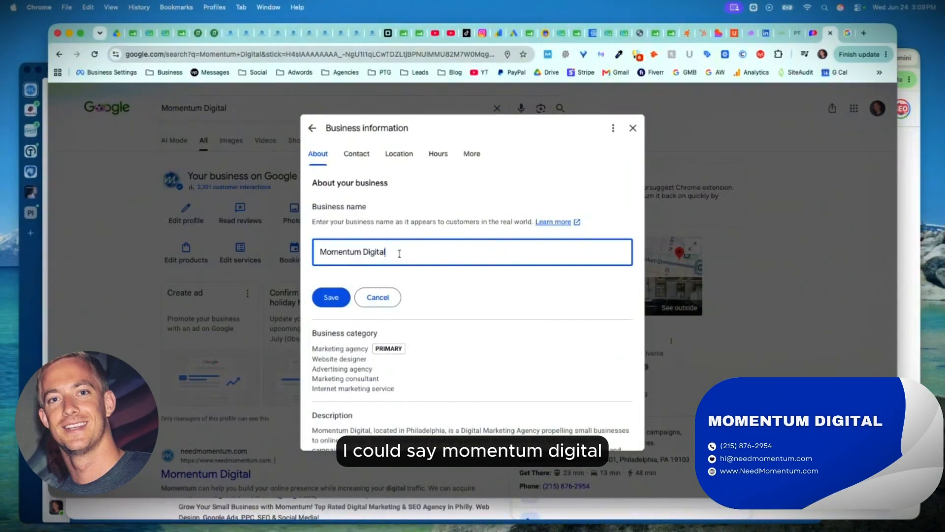
text(SEO & PPC)
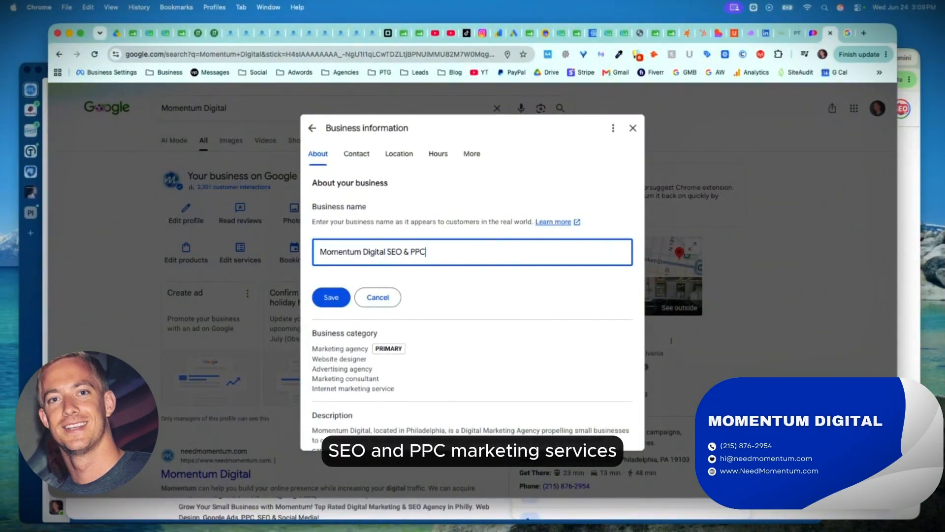
text( Marketing Services)
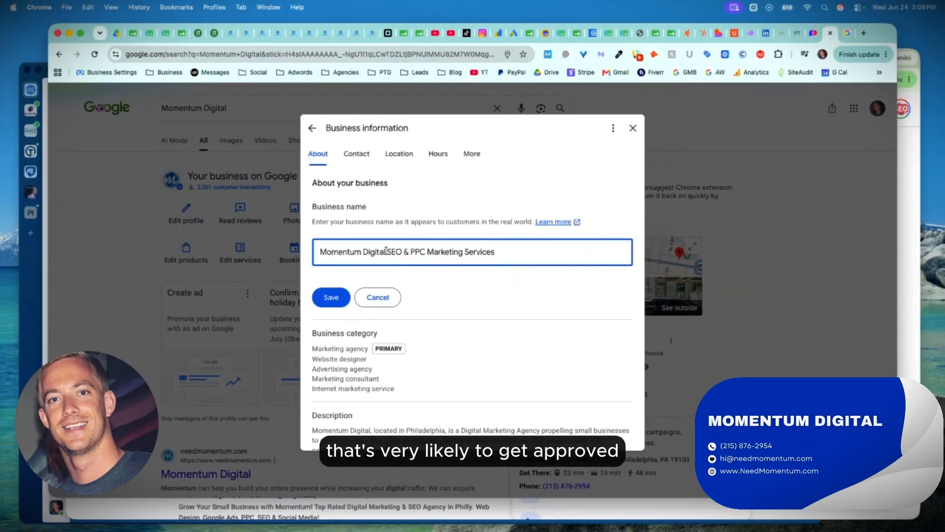
scroll(386, 252, down, 10)
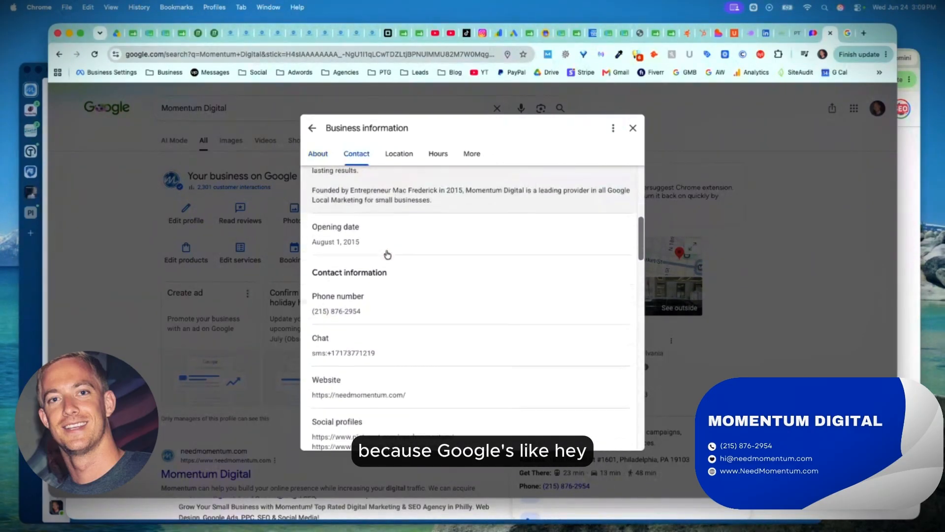
scroll(395, 401, down, 3)
scroll(395, 401, up, 12)
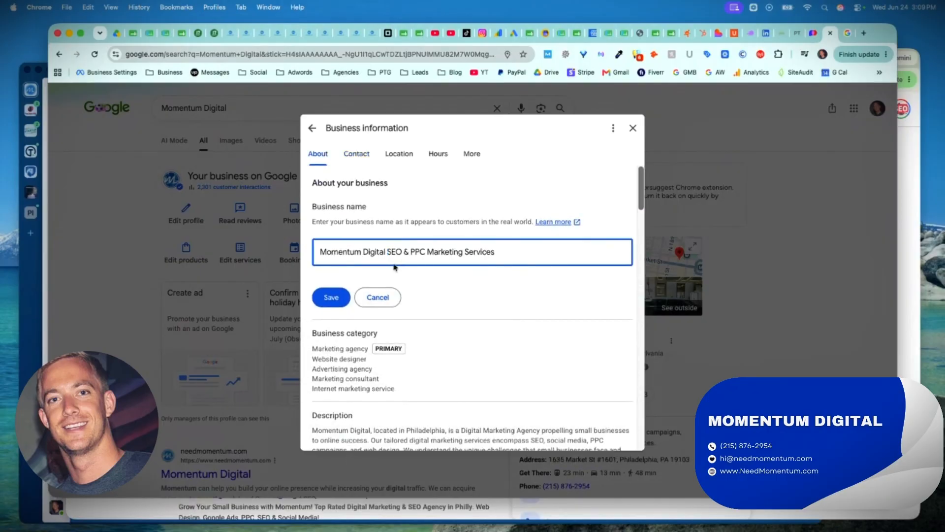
click(376, 297)
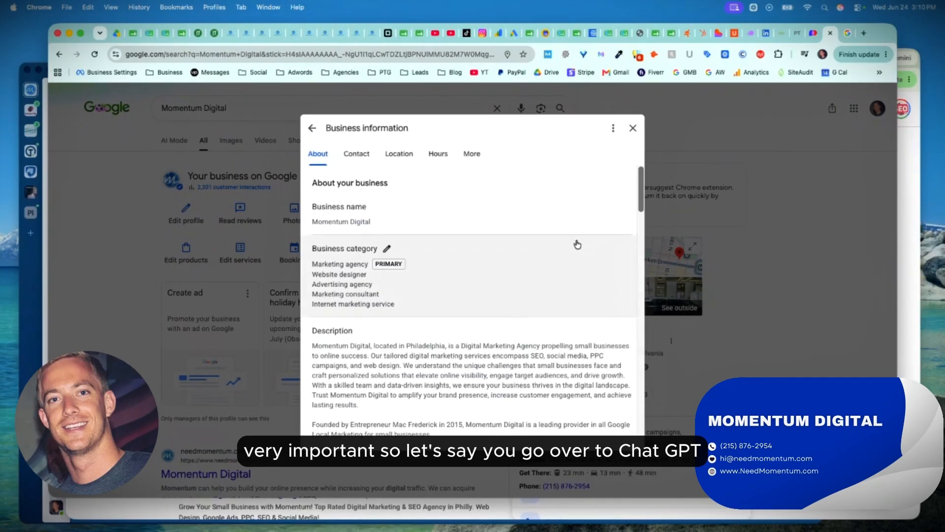
Switch to the ChatGPT conversation on local SEO and highlight the prompt asking for the top 5 key components.
click(905, 178)
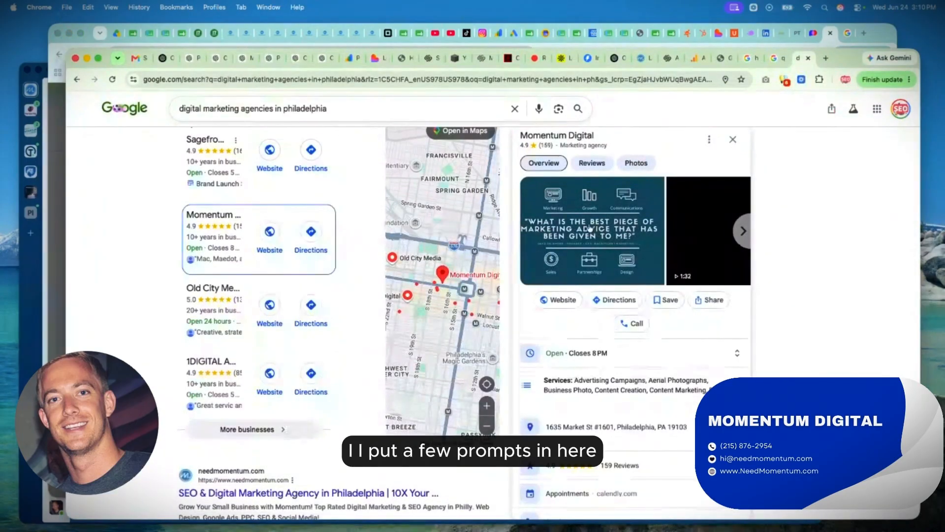
click(222, 59)
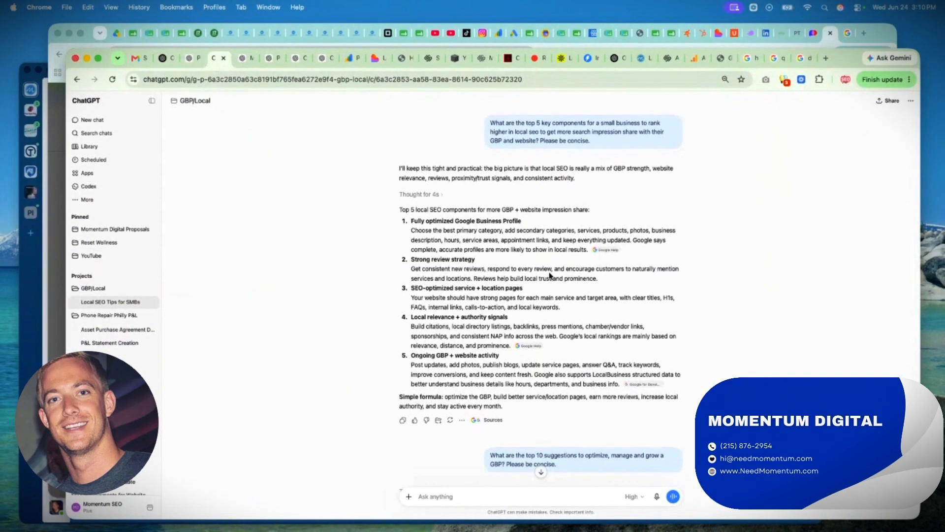
triple_click(540, 131)
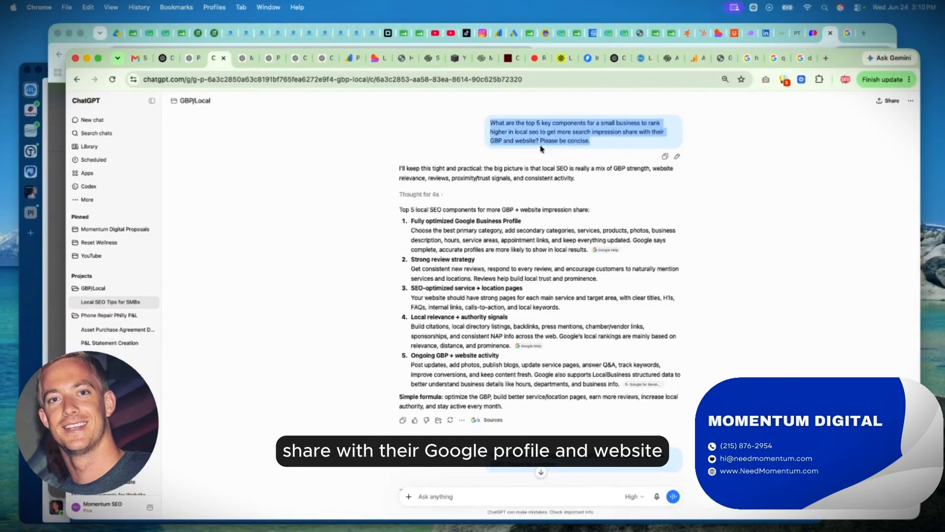
Go through the five local SEO components in the answer, highlighting their headings and finally the whole list.
scroll(514, 201, down, 1)
triple_click(452, 188)
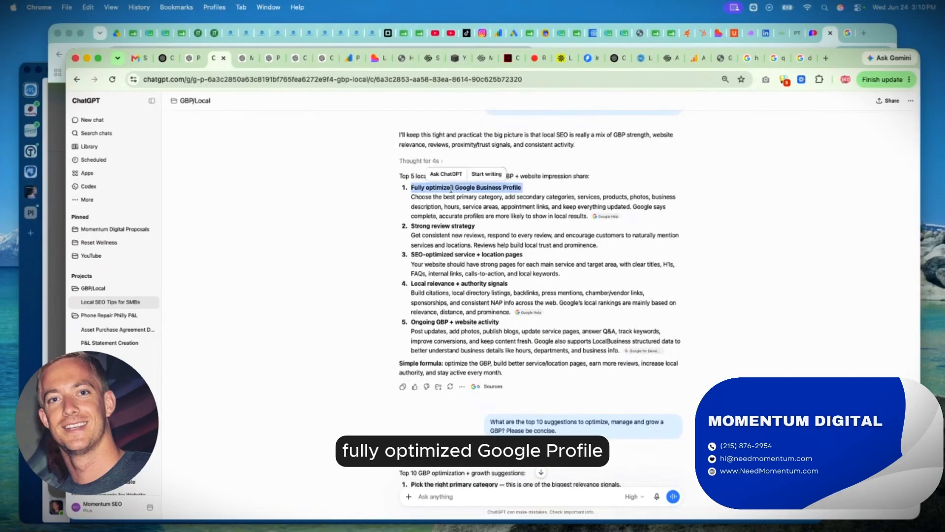
triple_click(442, 226)
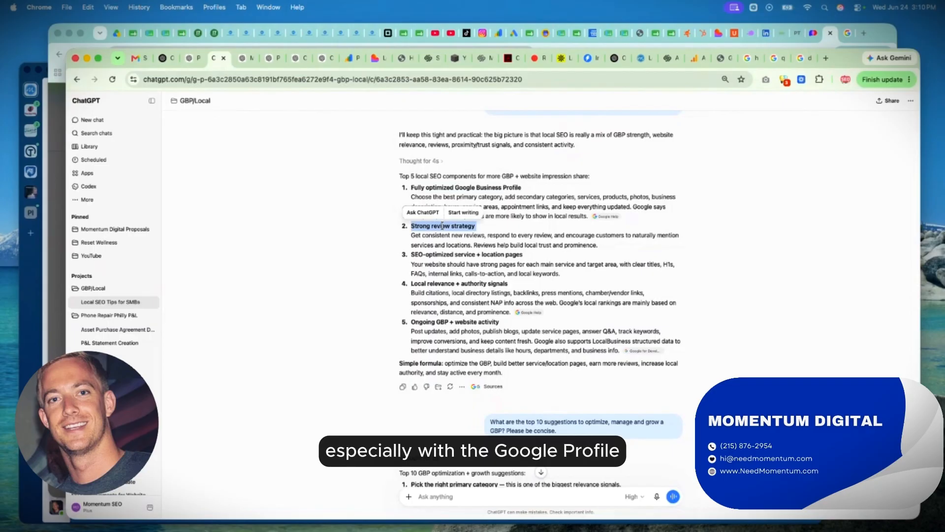
scroll(437, 241, down, 1)
triple_click(437, 245)
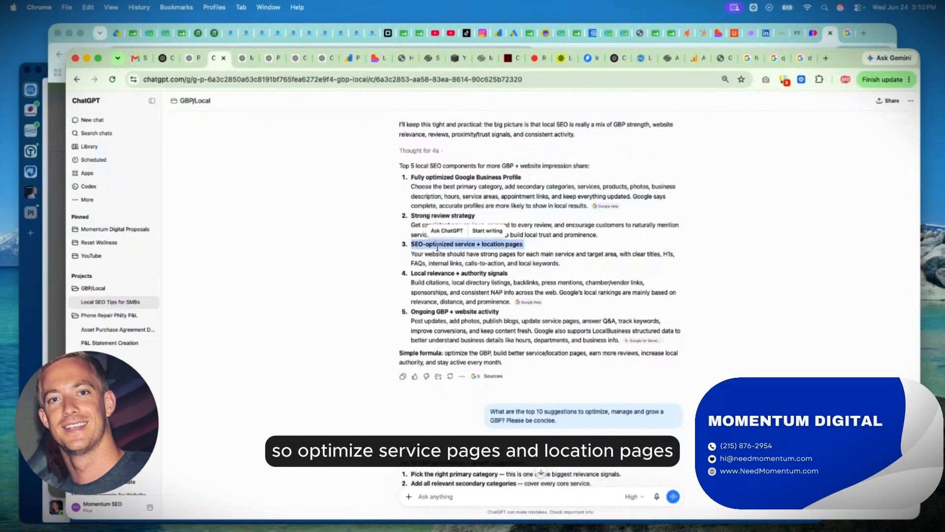
triple_click(443, 272)
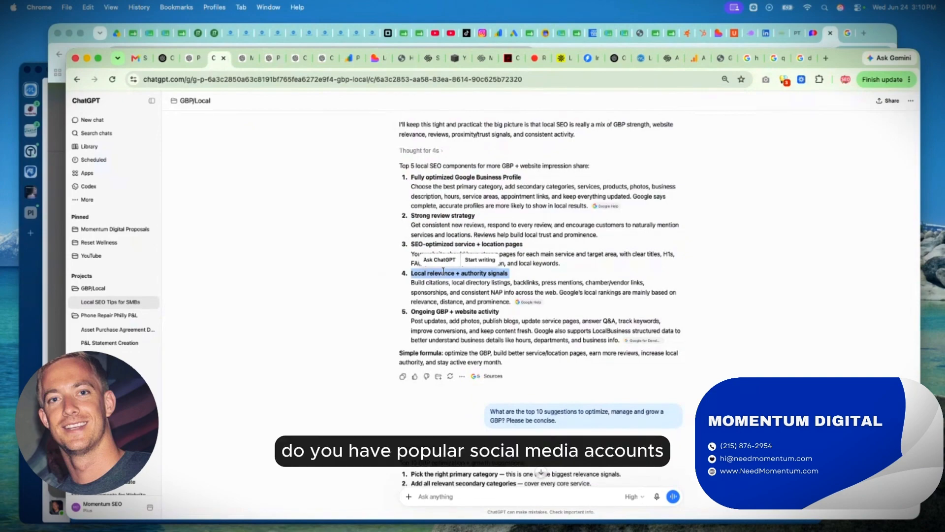
scroll(443, 271, down, 1)
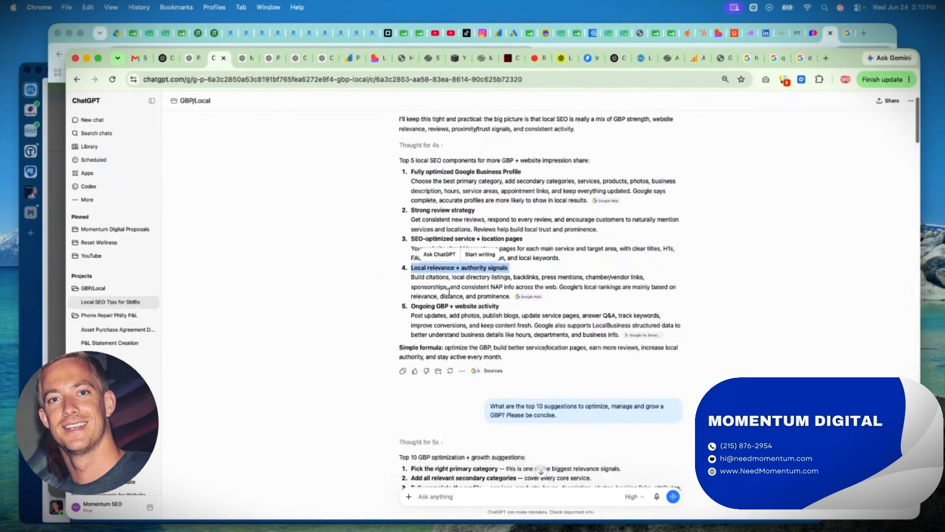
triple_click(438, 307)
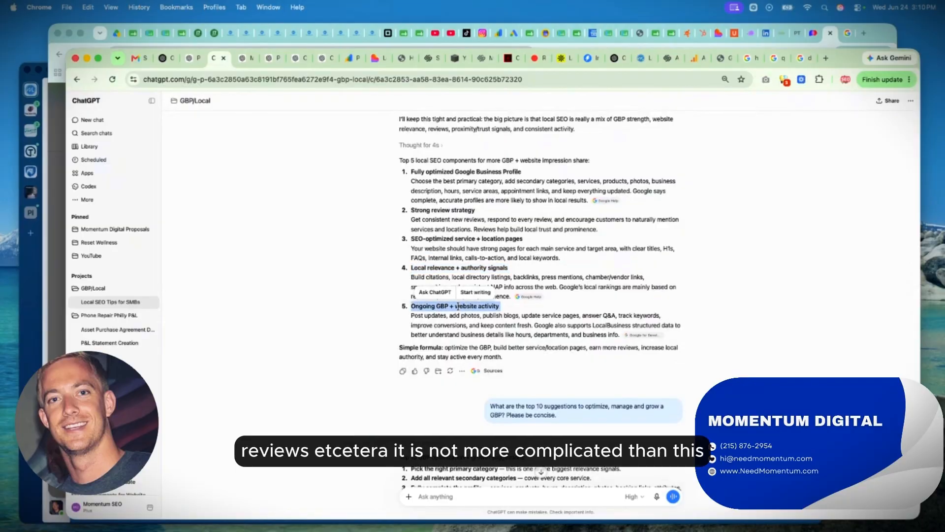
click(553, 274)
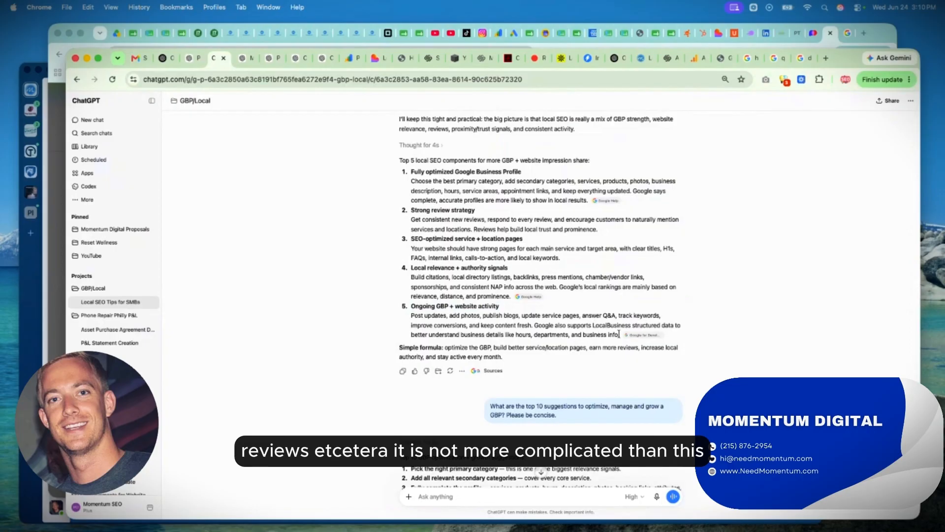
drag(619, 335, 402, 175)
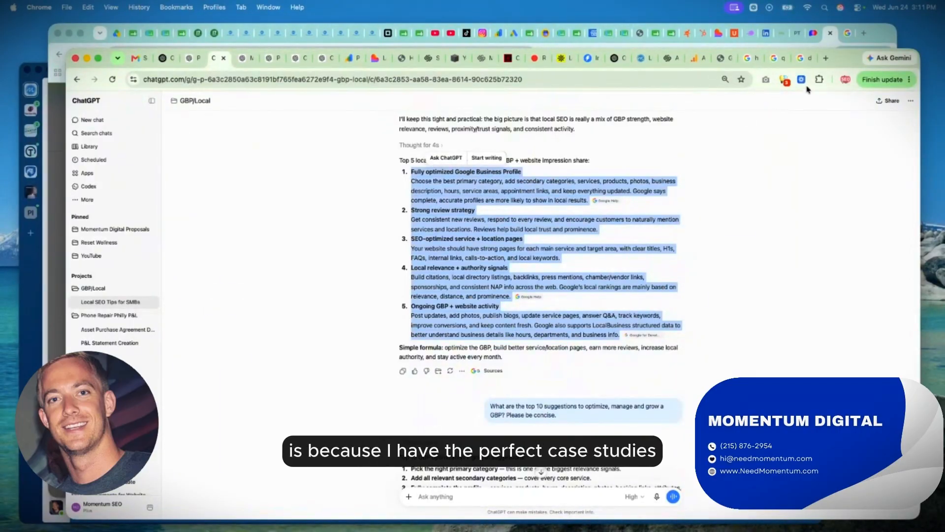
Search Google for "cell phone screen repair philadelphia" in a new tab.
click(826, 58)
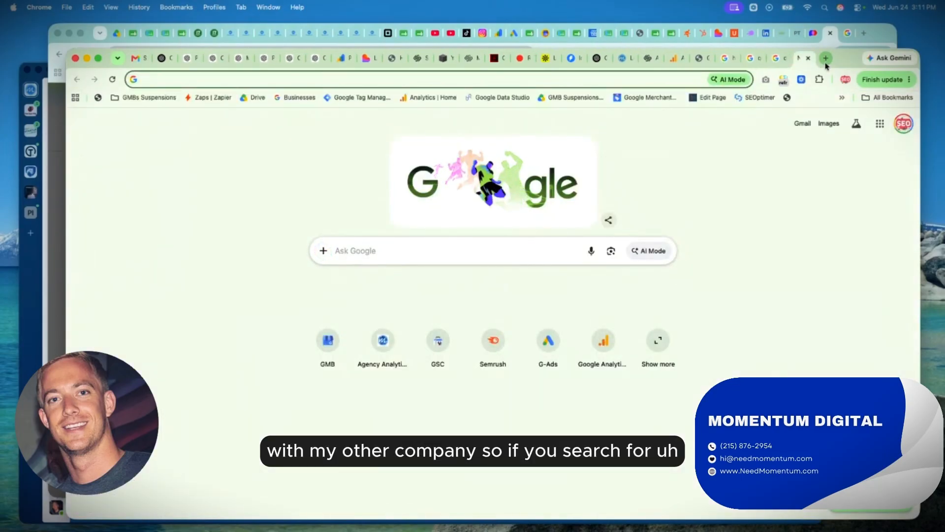
text(cell phone scree)
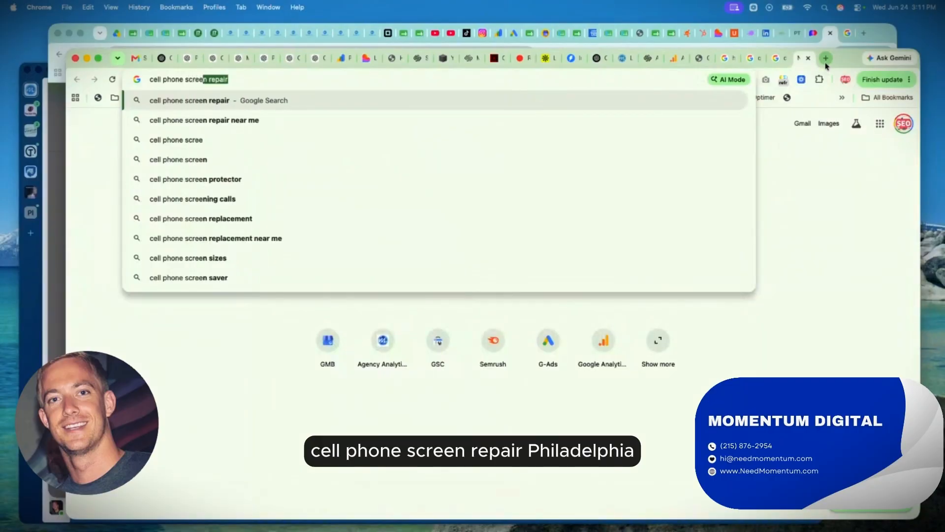
text(n phi)
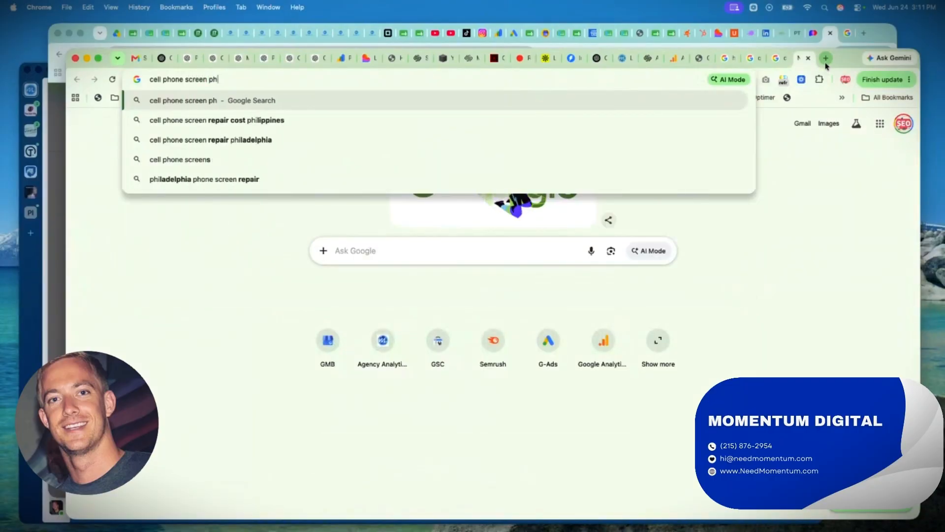
key(BackSpace)
key(BackSpace)
key(BackSpace)
text(repair philadelphia)
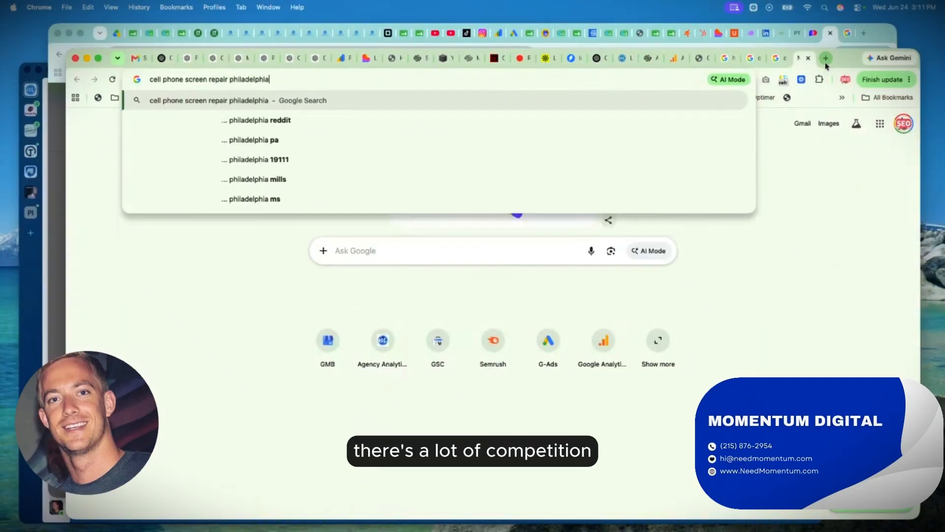
key(Return)
Examine the Phone Repair Philly listings in the local business results and the website results below them.
scroll(125, 241, down, 2)
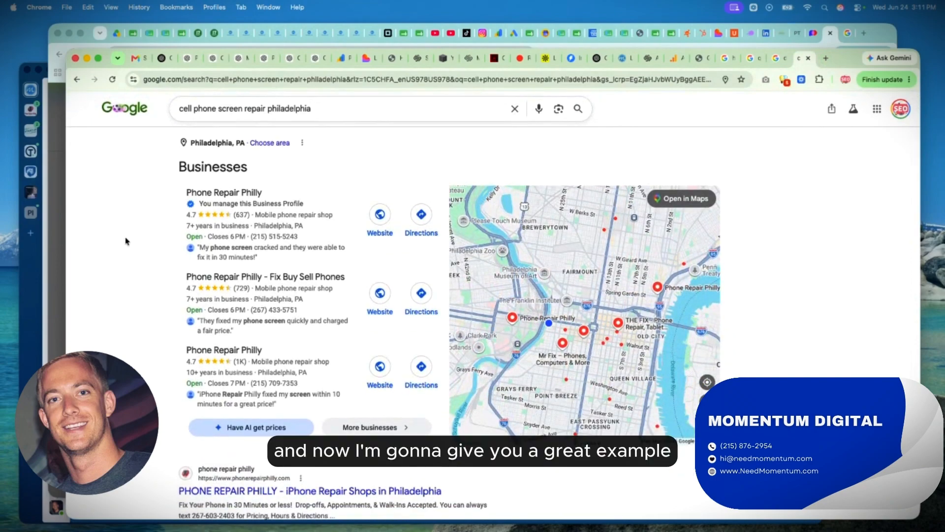
scroll(184, 212, up, 2)
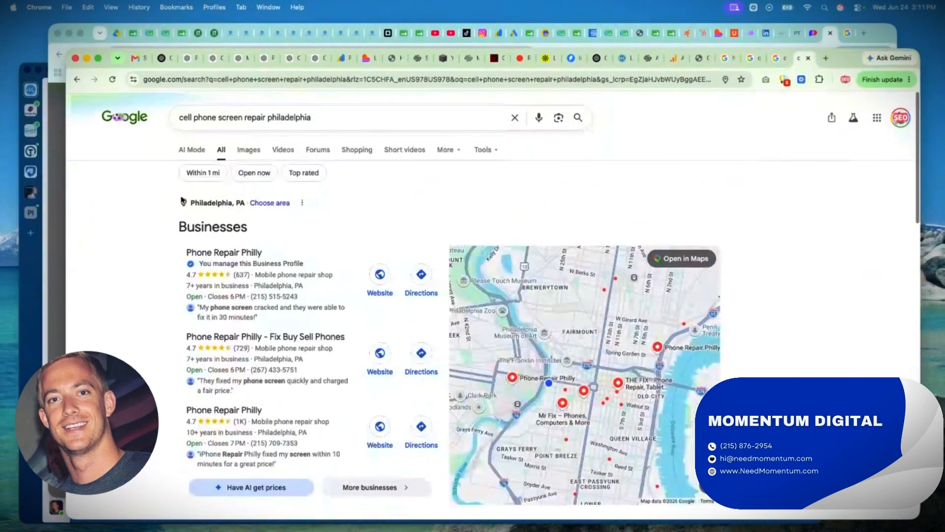
scroll(183, 200, down, 2)
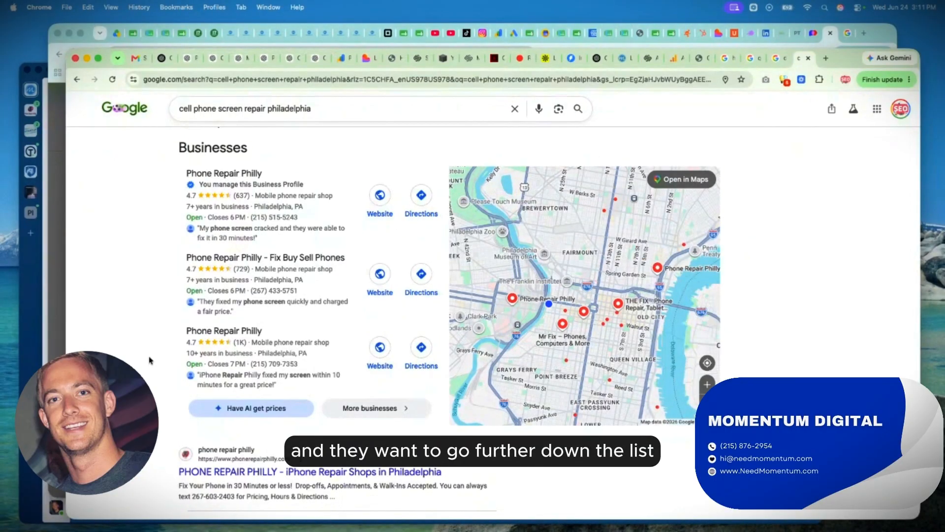
scroll(123, 288, down, 3)
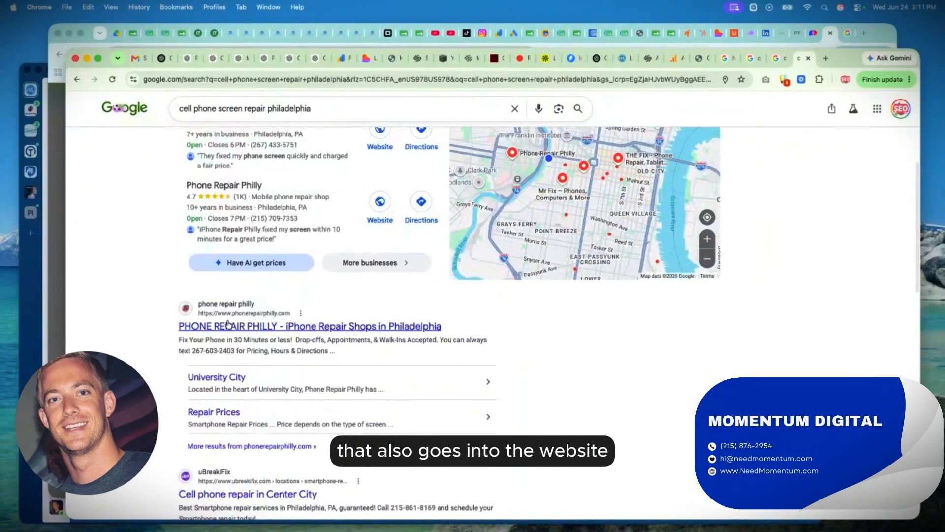
scroll(161, 345, up, 4)
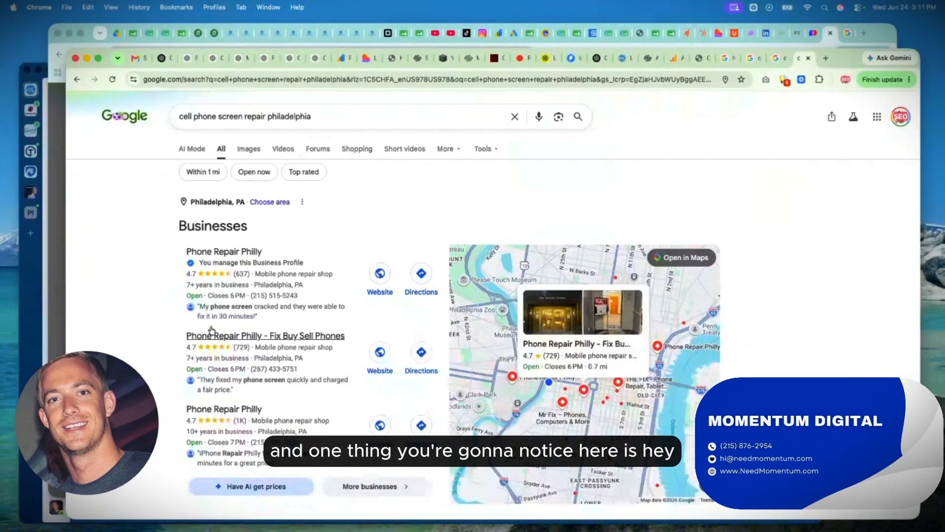
Open the "Phone Repair Philly - Fix Buy Sell Phones" listing, check its address in Google Maps, and return to the search results.
click(281, 341)
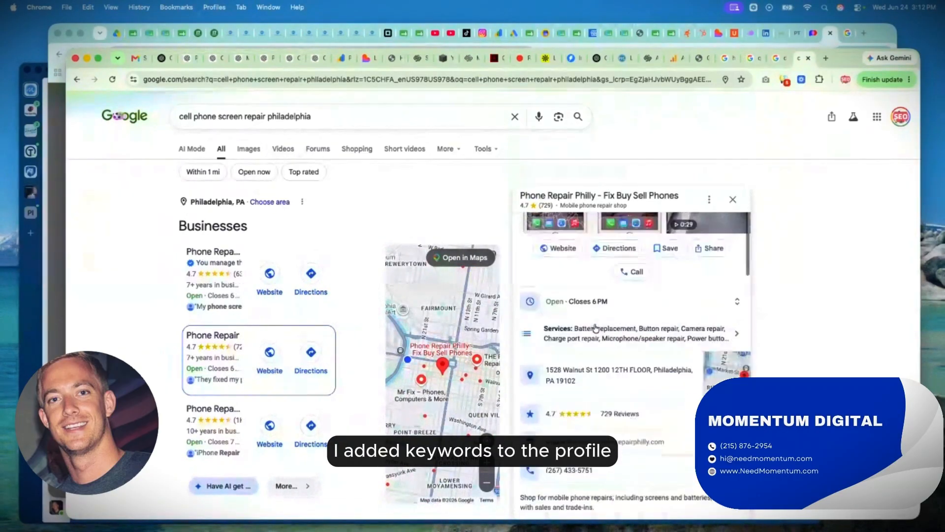
scroll(596, 328, down, 2)
click(592, 312)
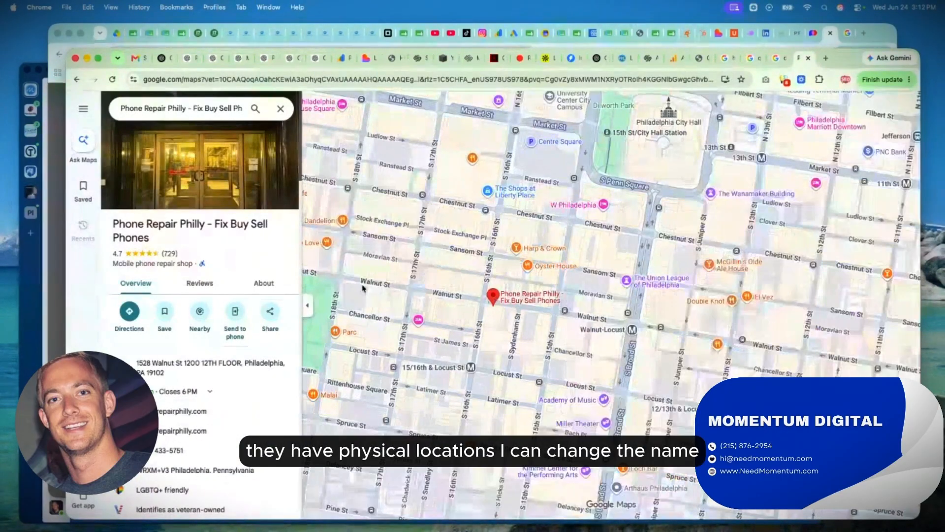
click(76, 81)
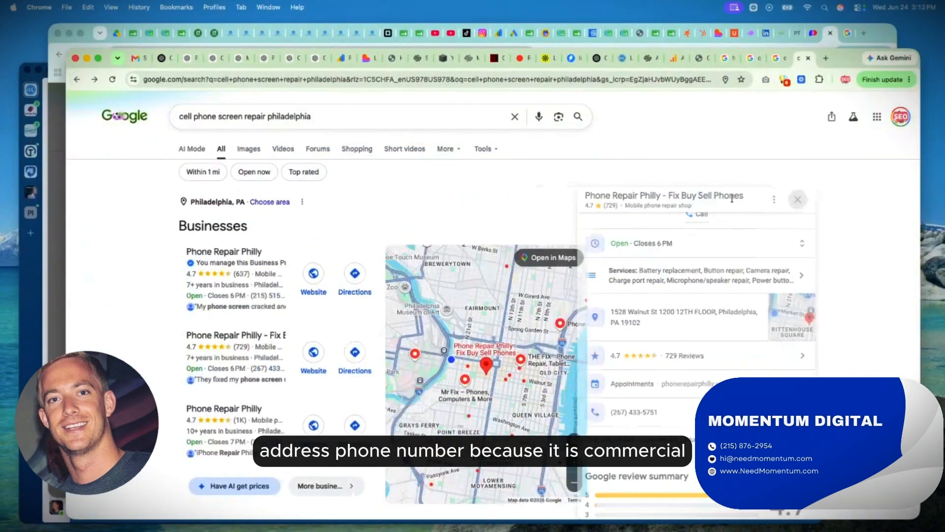
Close the search tab and highlight the ChatGPT prompt asking for the top 10 suggestions to optimize, manage and grow a GBP.
click(809, 58)
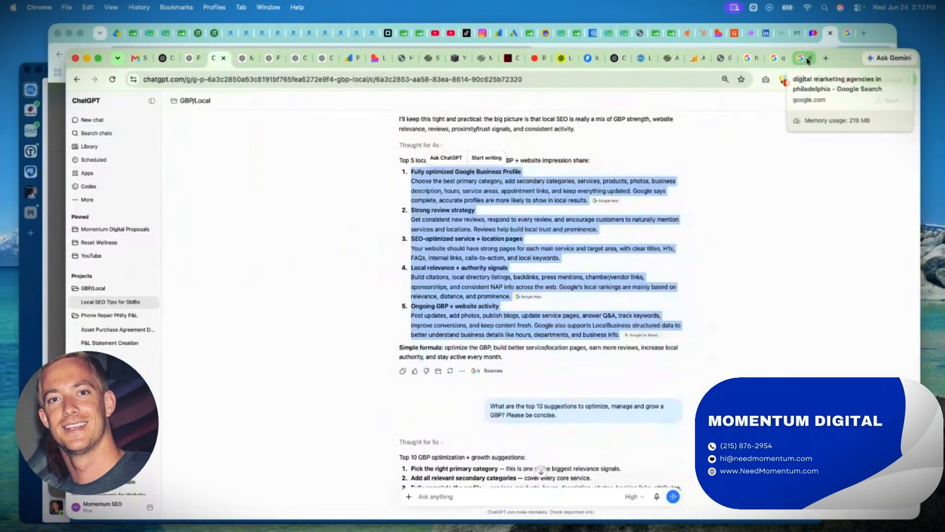
click(517, 316)
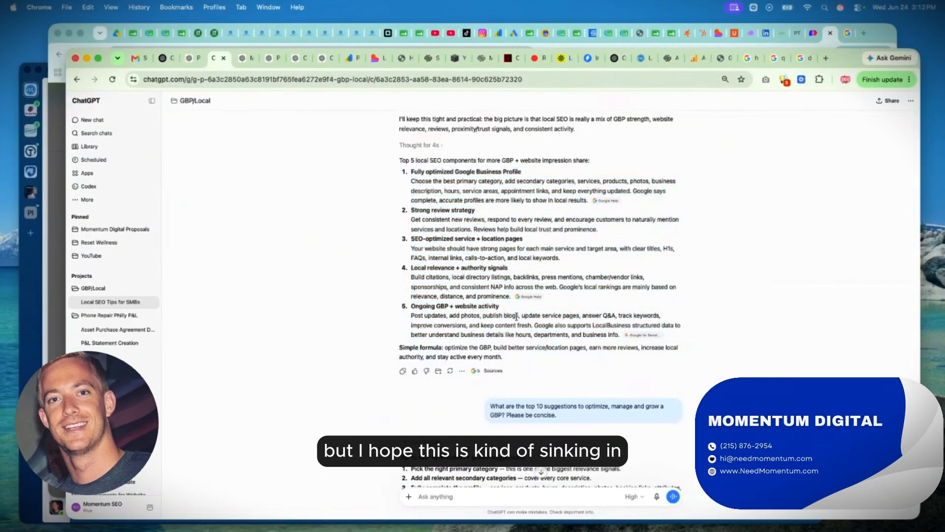
scroll(517, 316, down, 5)
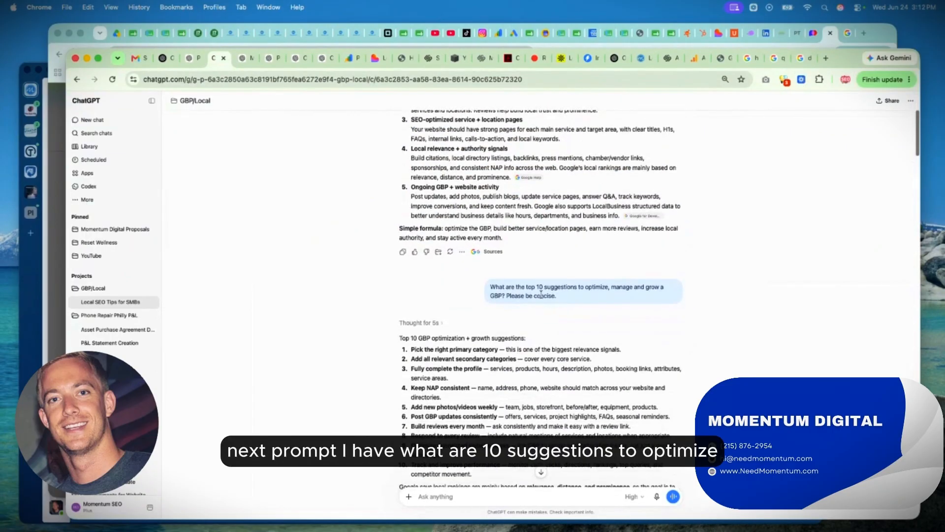
triple_click(498, 287)
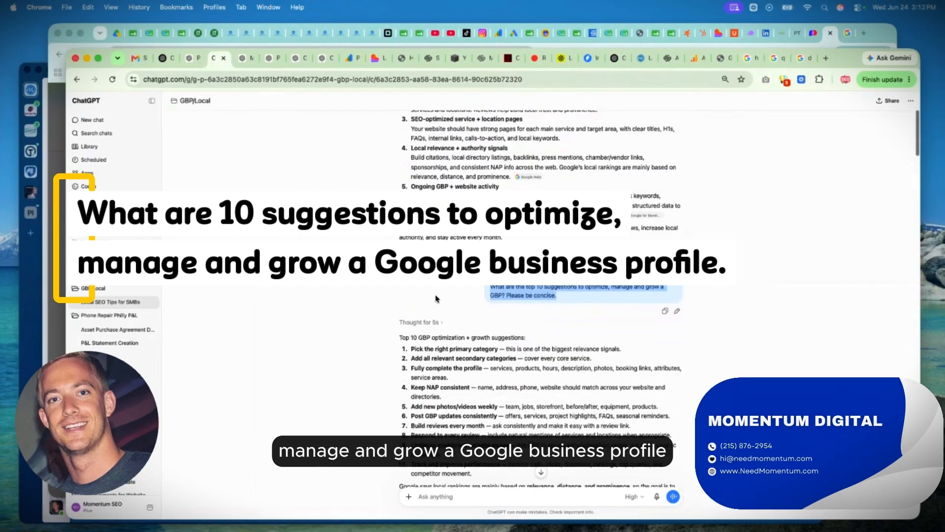
Highlight the "Pick the right primary category" suggestion in ChatGPT's top 10 GBP list.
scroll(436, 299, down, 1)
scroll(436, 299, down, 3)
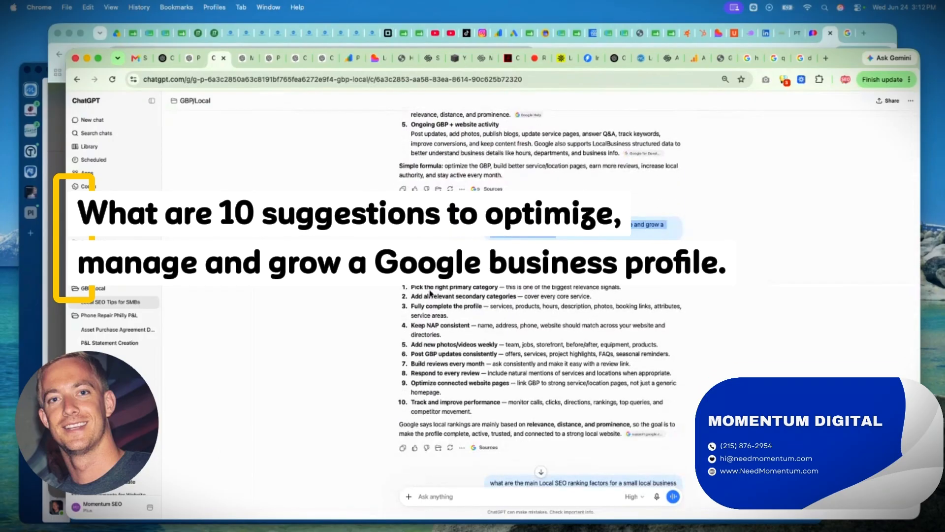
triple_click(429, 287)
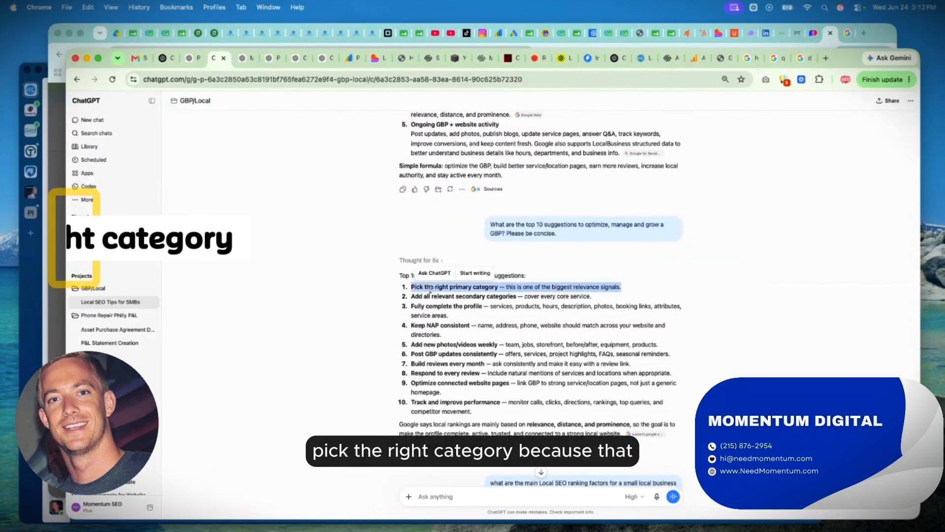
Open Momentum Digital's business category for editing to check the primary category, and return to the ChatGPT suggestions.
click(846, 44)
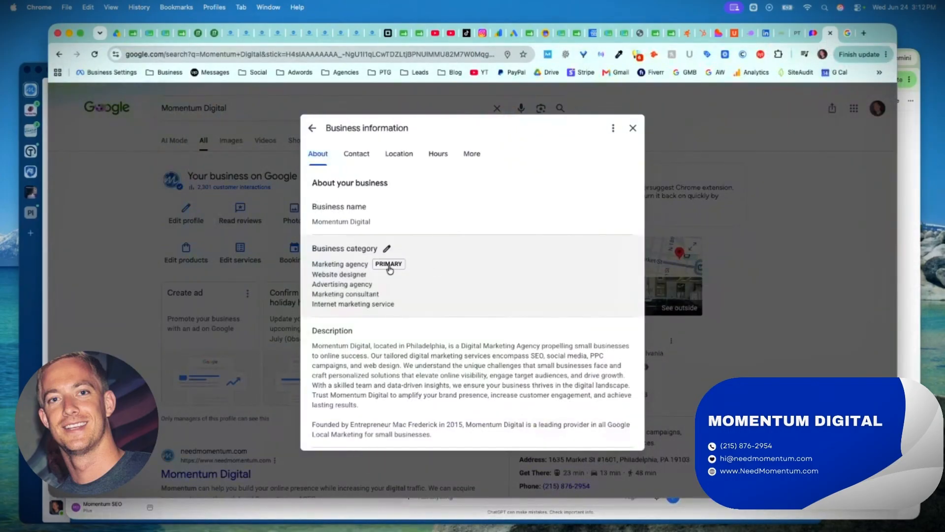
click(376, 289)
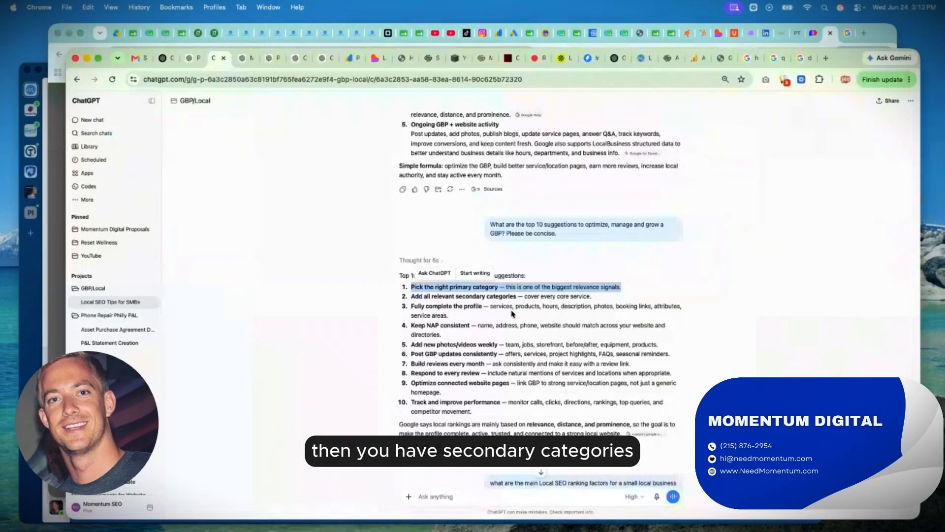
click(917, 196)
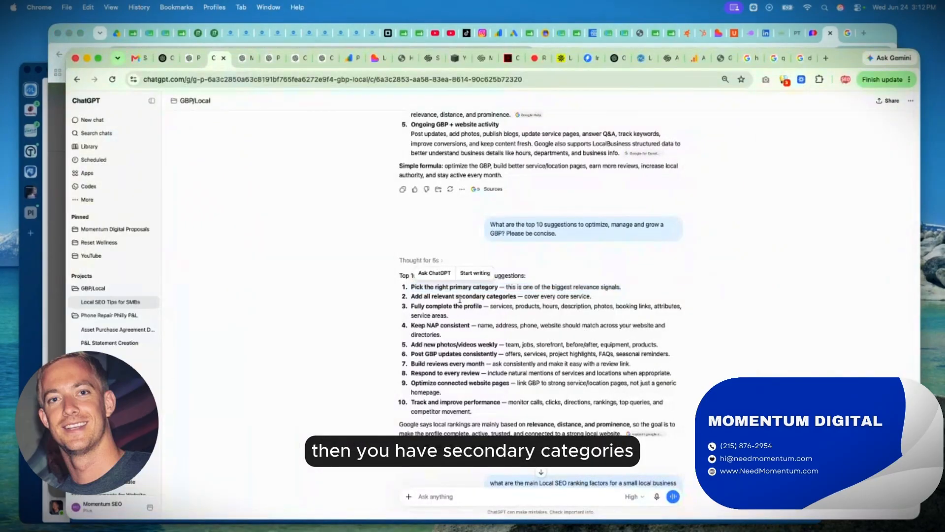
Highlight the secondary categories suggestion, examine Momentum Digital's additional categories, and cancel the category editing.
triple_click(460, 297)
scroll(507, 224, down, 3)
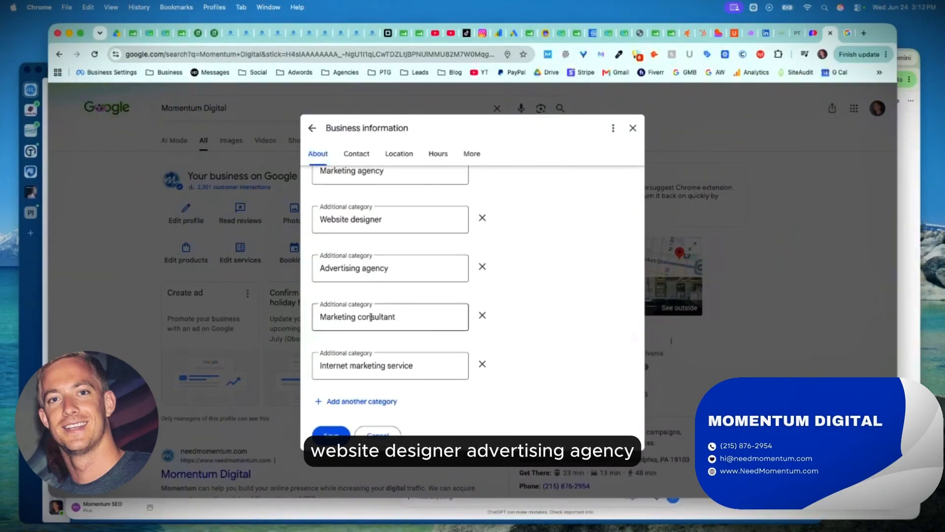
scroll(367, 365, up, 1)
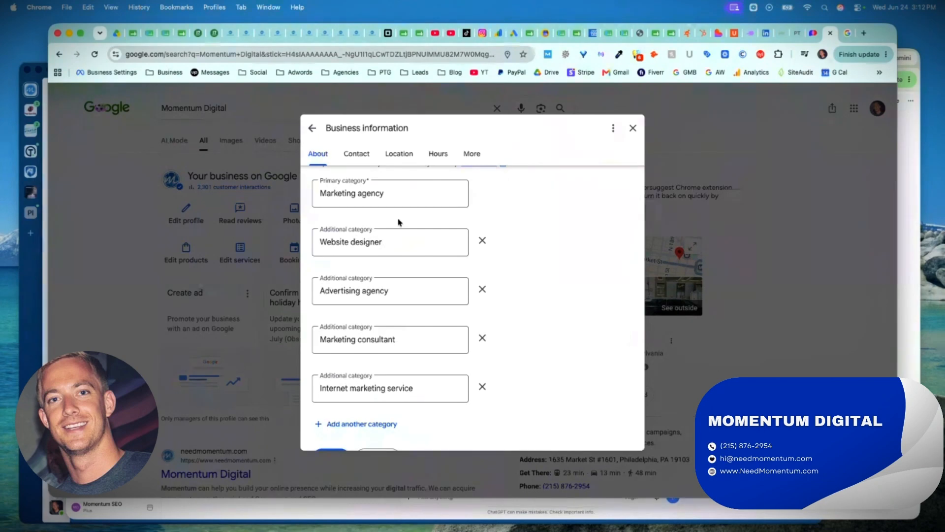
scroll(399, 223, down, 4)
click(380, 291)
Open the business description for editing, examine its text and character limit, and cancel the editing.
scroll(466, 280, down, 3)
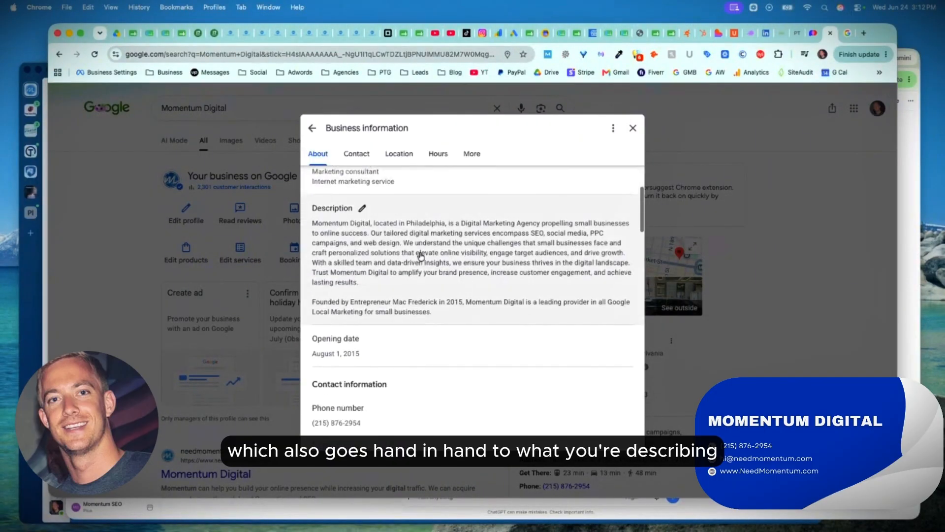
click(421, 256)
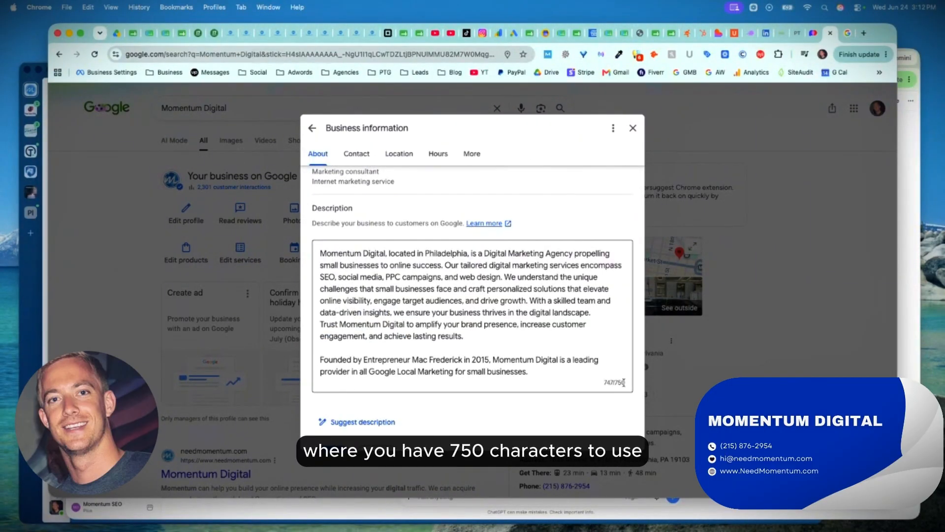
click(602, 386)
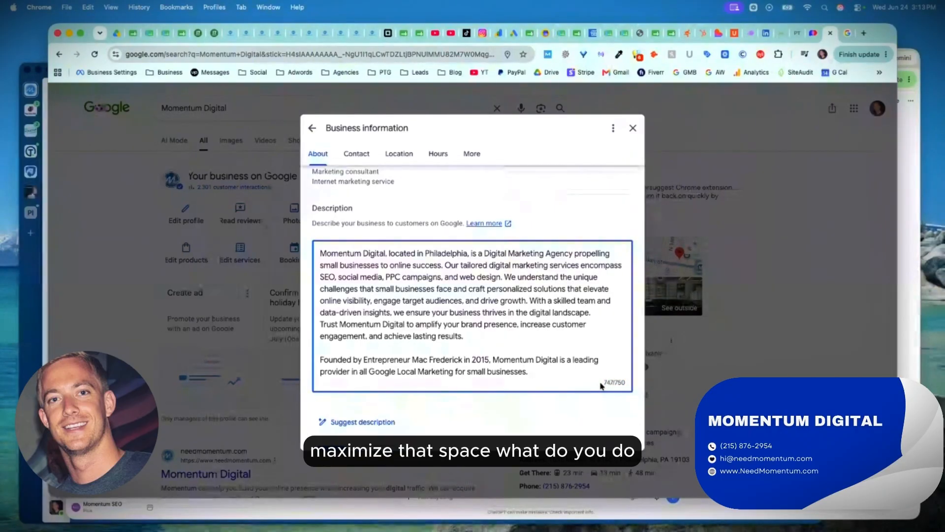
triple_click(405, 291)
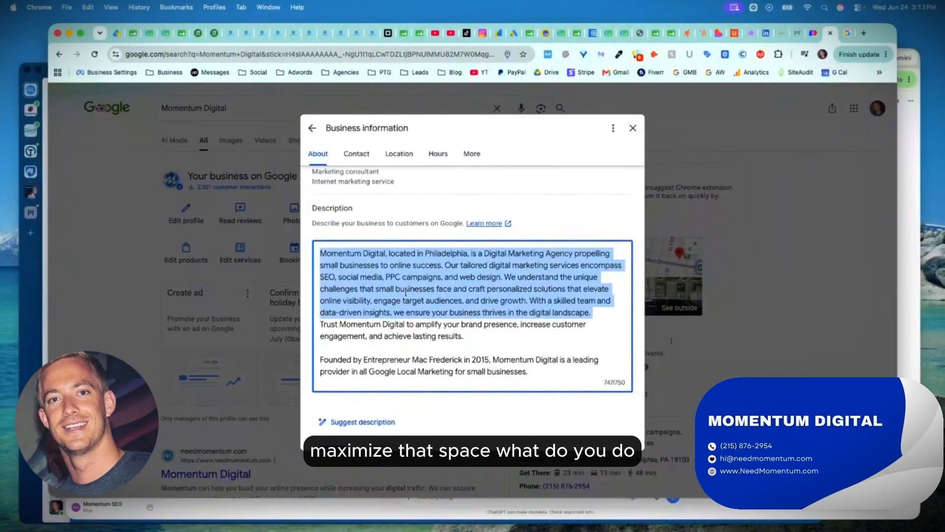
click(404, 316)
scroll(445, 365, down, 1)
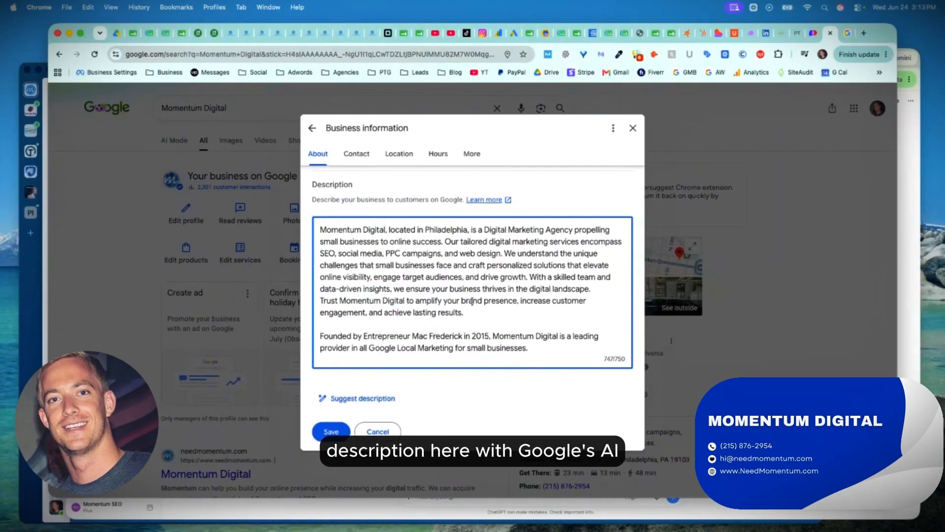
scroll(472, 302, down, 2)
click(377, 374)
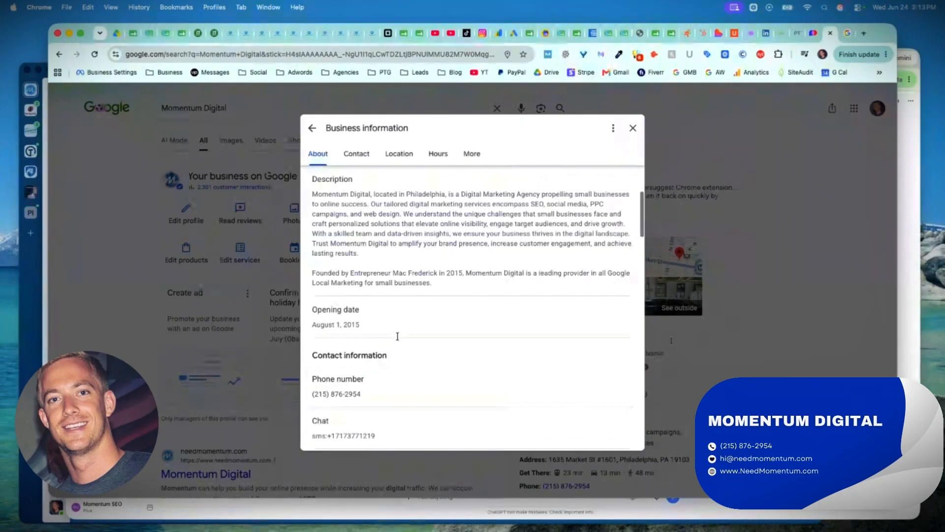
Review the business name, categories, contact details, social profiles, short name, location and service area in the business information.
scroll(365, 294, up, 3)
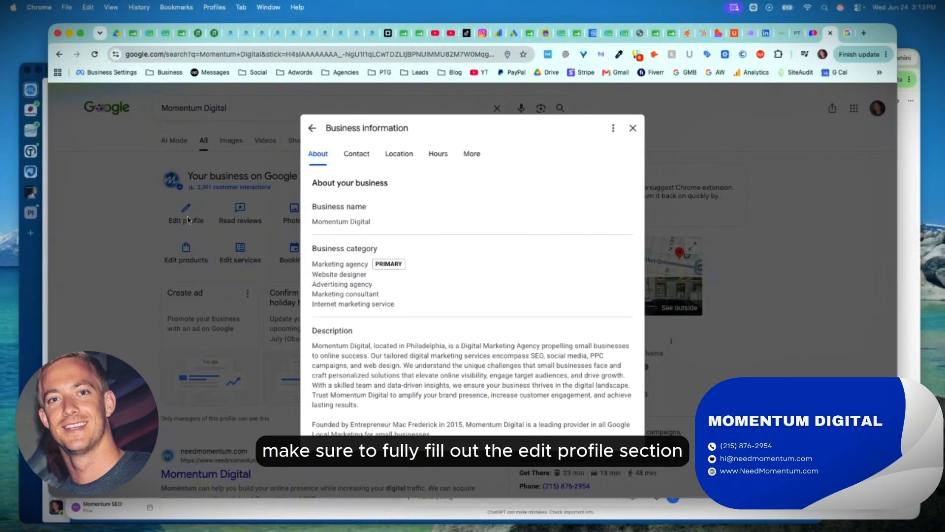
scroll(385, 213, down, 5)
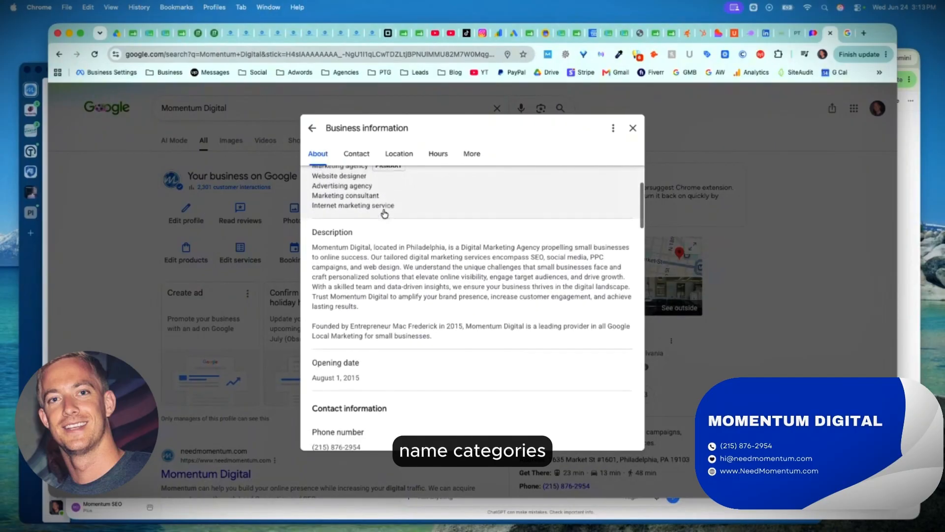
scroll(385, 213, down, 4)
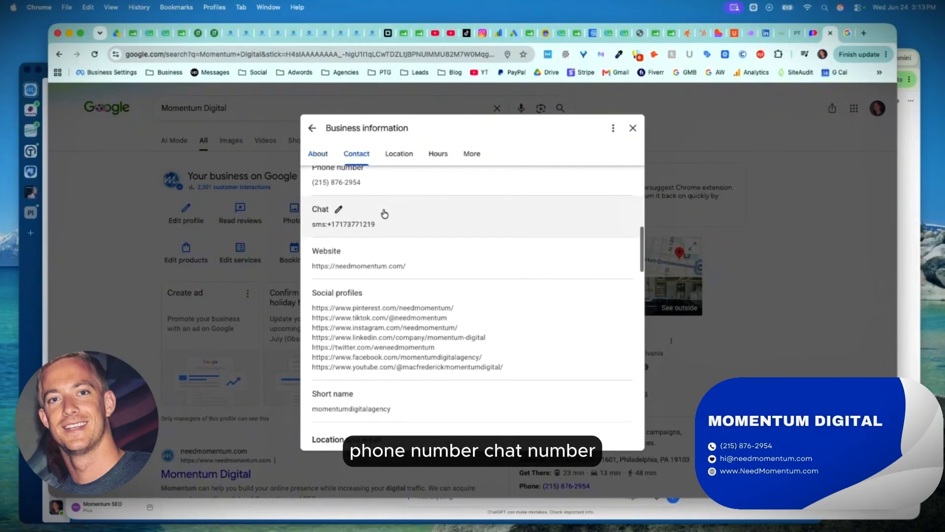
scroll(386, 272, down, 3)
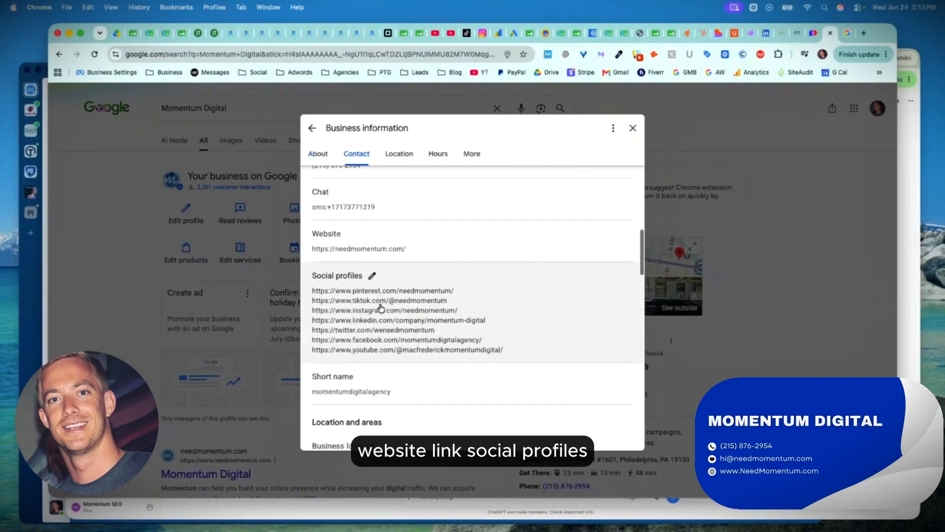
scroll(385, 282, down, 3)
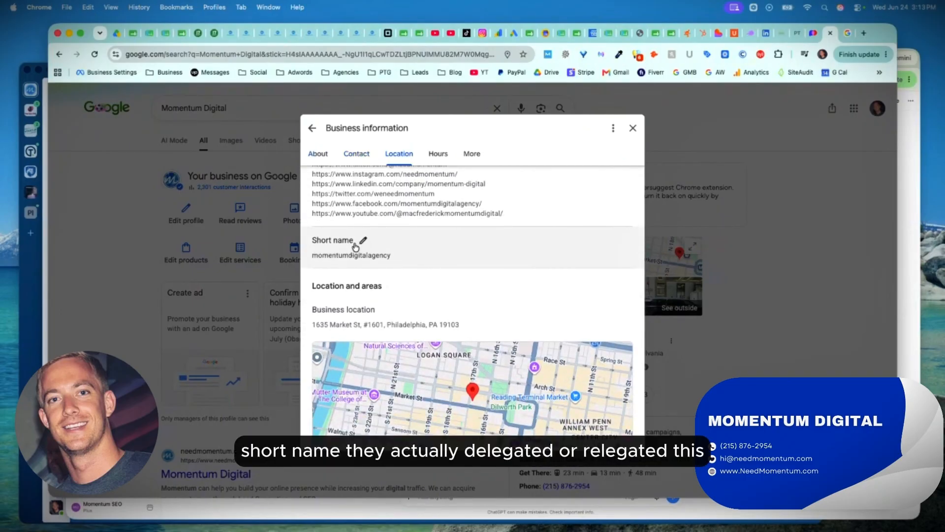
scroll(374, 285, down, 6)
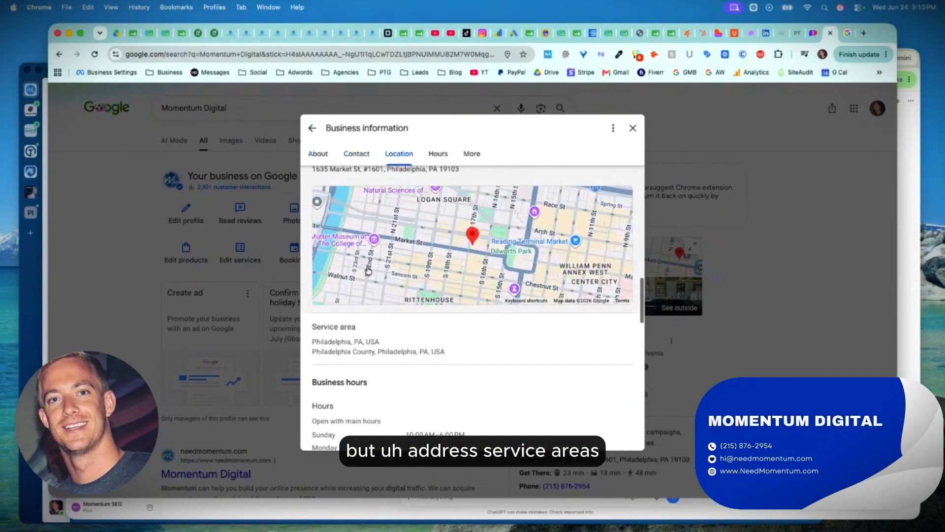
Review the business hours, special hours, accessibility, amenities and other attributes, and return to the start of the business information.
scroll(398, 340, down, 9)
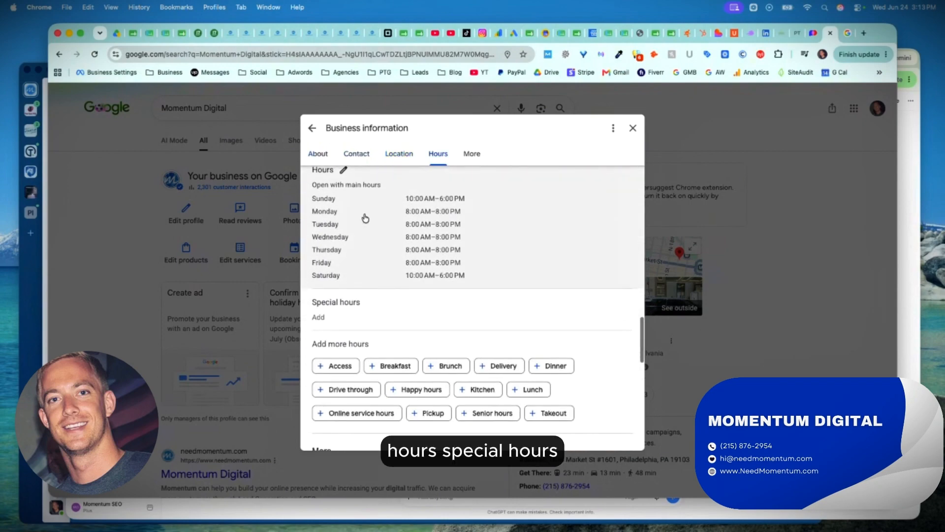
scroll(419, 256, down, 4)
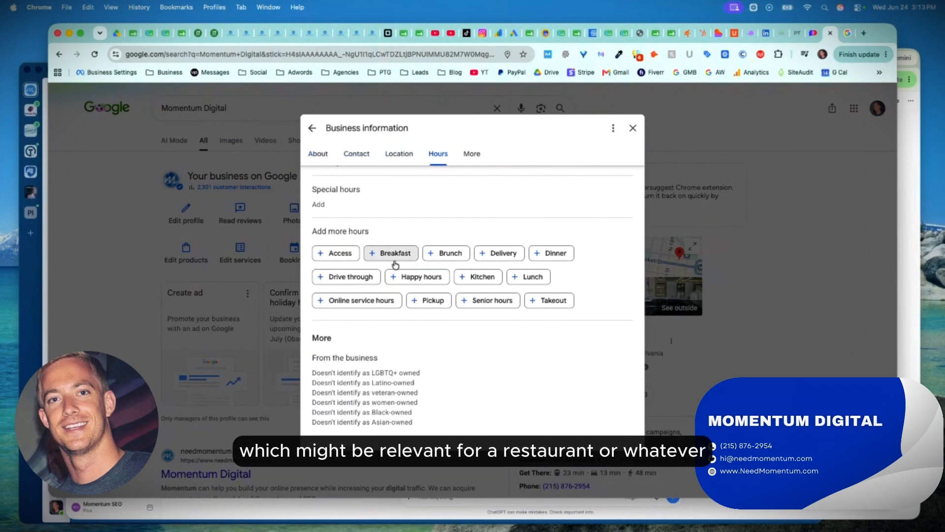
scroll(381, 215, down, 7)
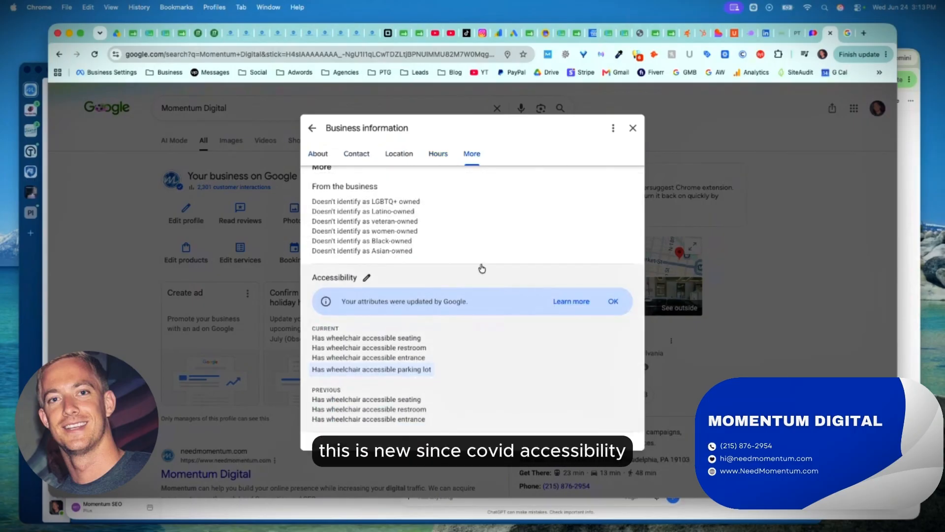
scroll(389, 241, down, 5)
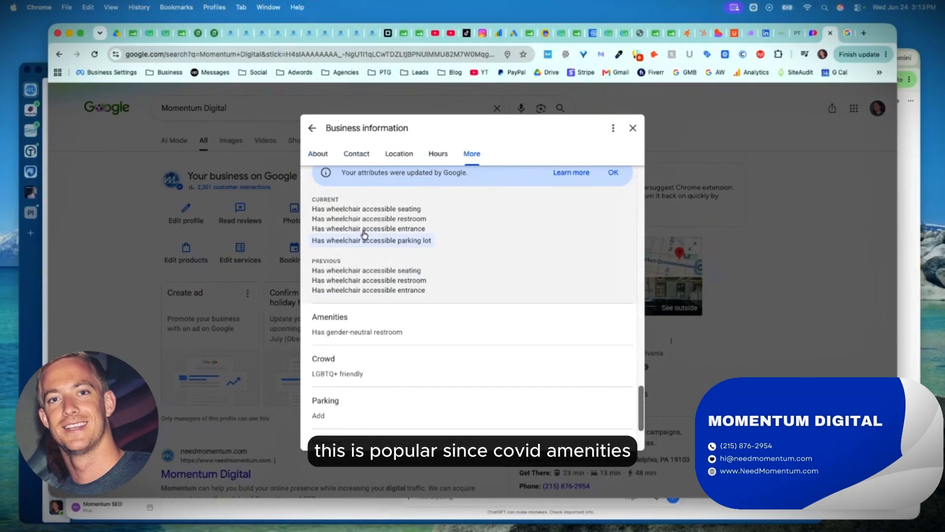
scroll(354, 253, down, 3)
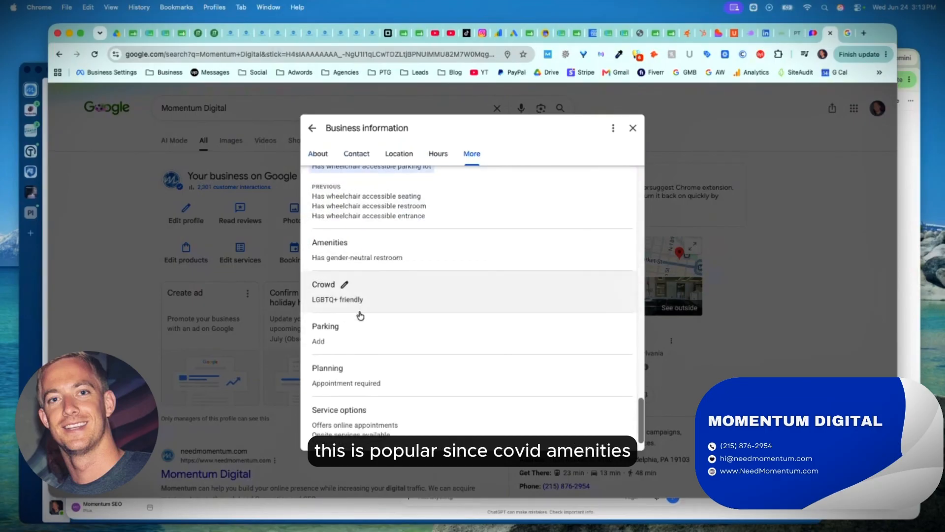
scroll(359, 312, down, 2)
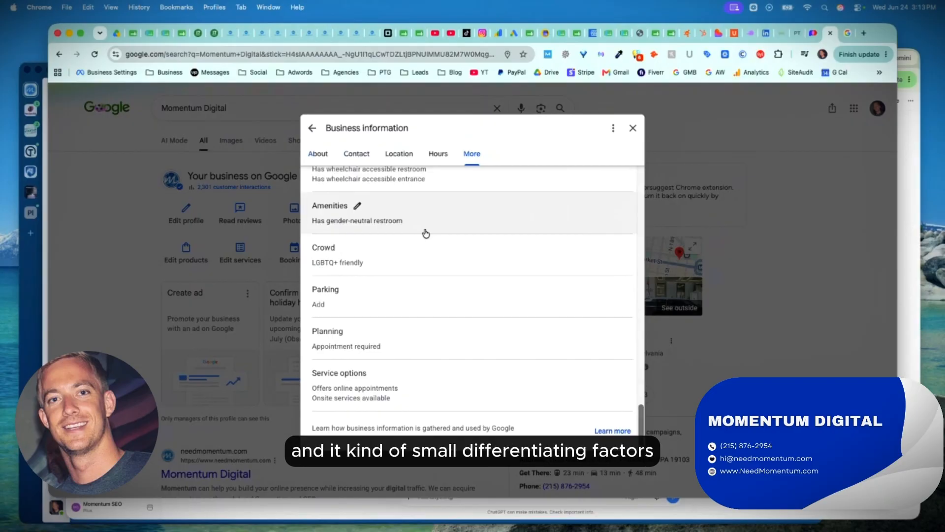
scroll(426, 233, up, 10)
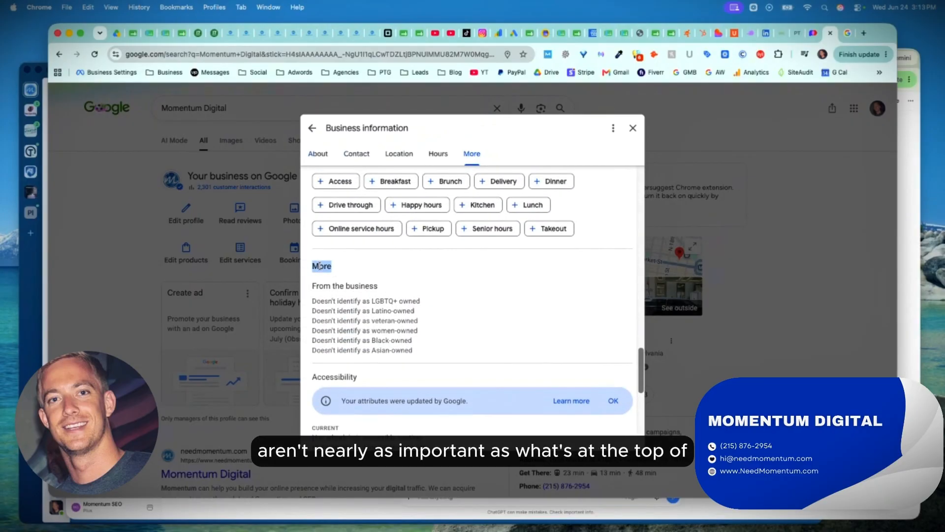
scroll(320, 269, up, 15)
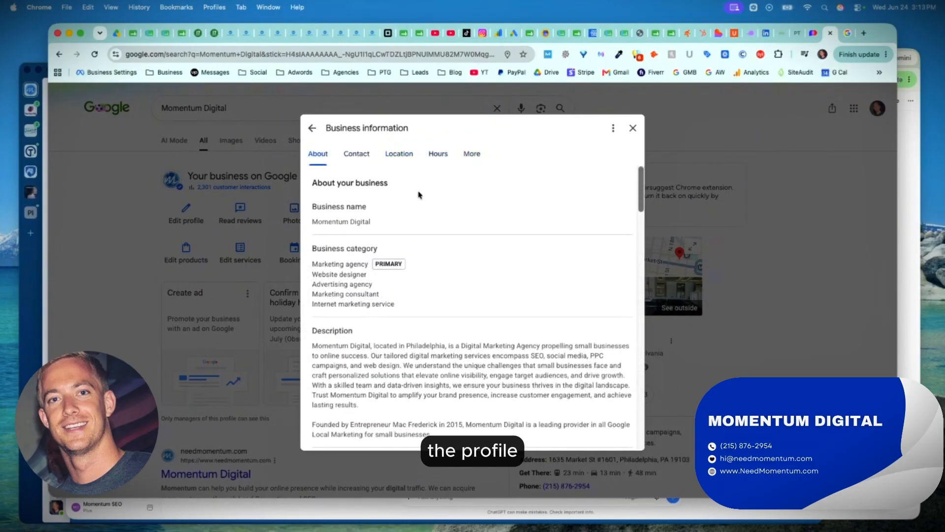
Close the business information, highlight ChatGPT's "Fully complete the profile" suggestion, and examine the services listed on the Google profile.
click(633, 128)
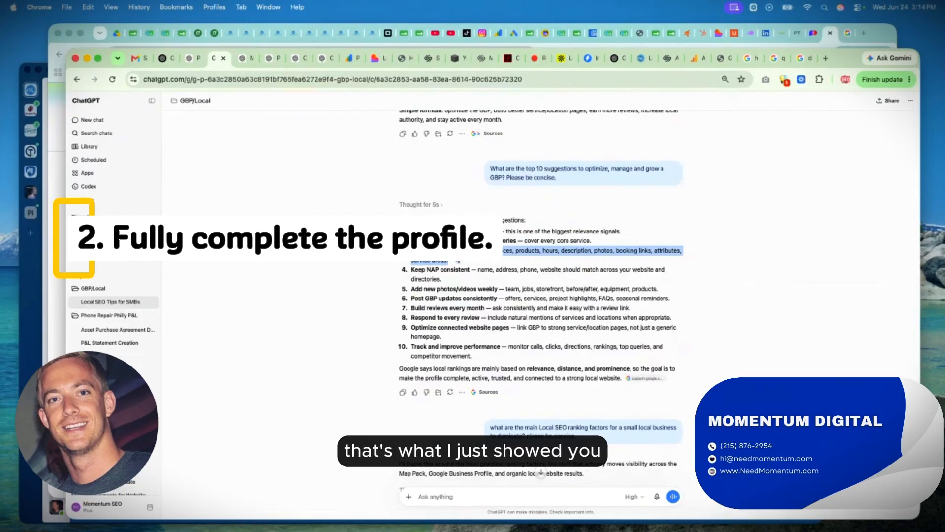
click(58, 288)
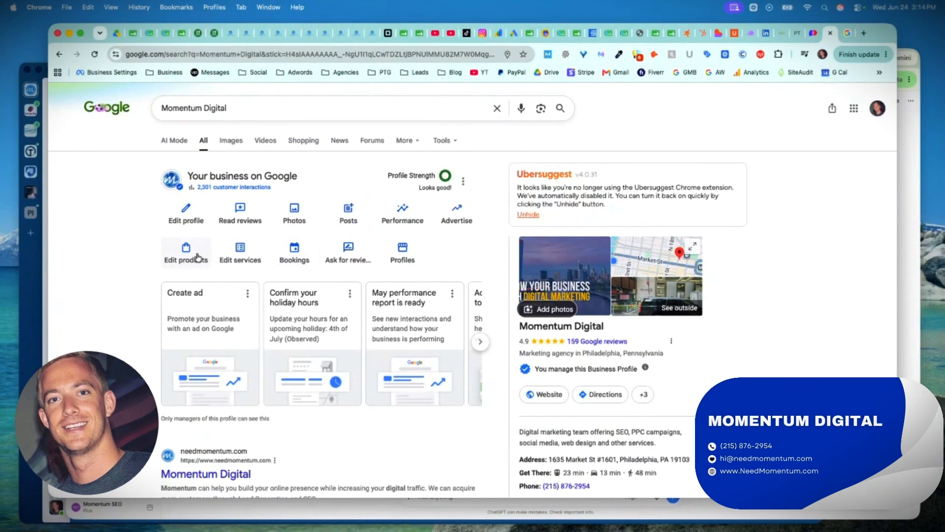
click(228, 260)
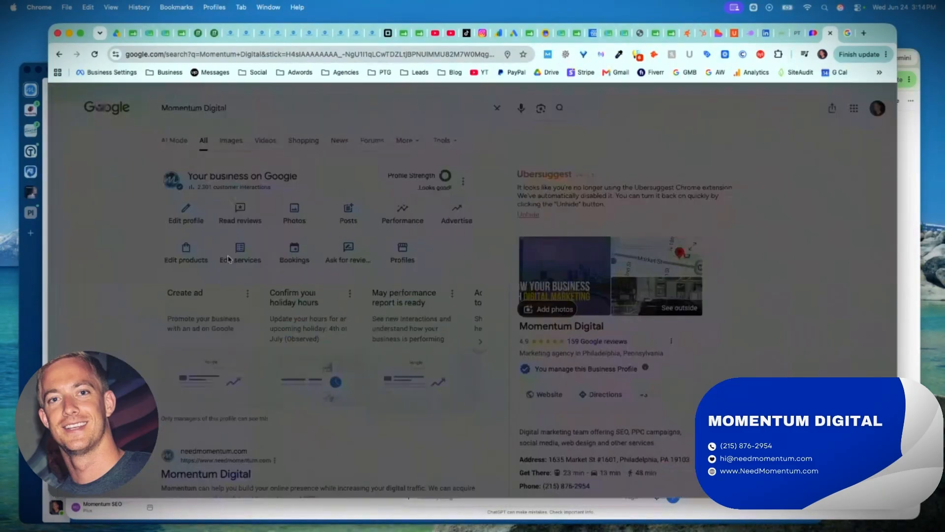
scroll(361, 250, down, 5)
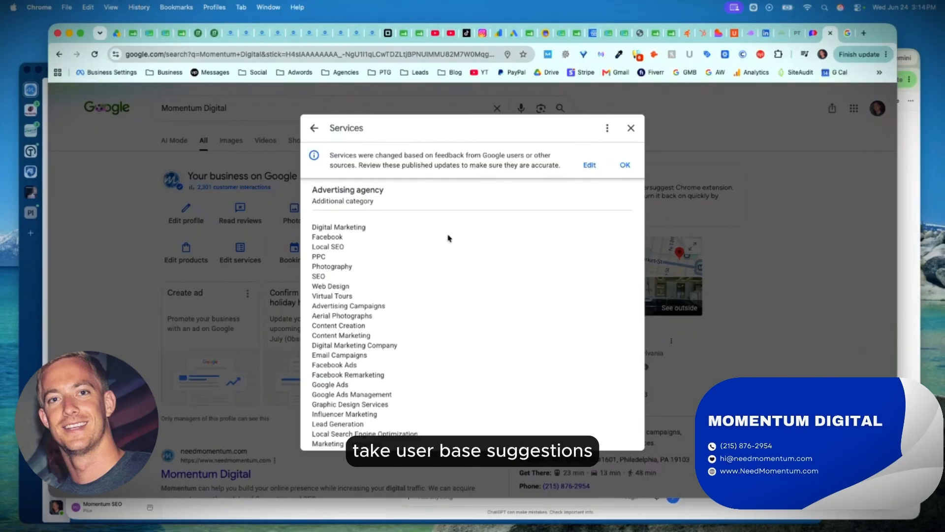
scroll(448, 238, down, 3)
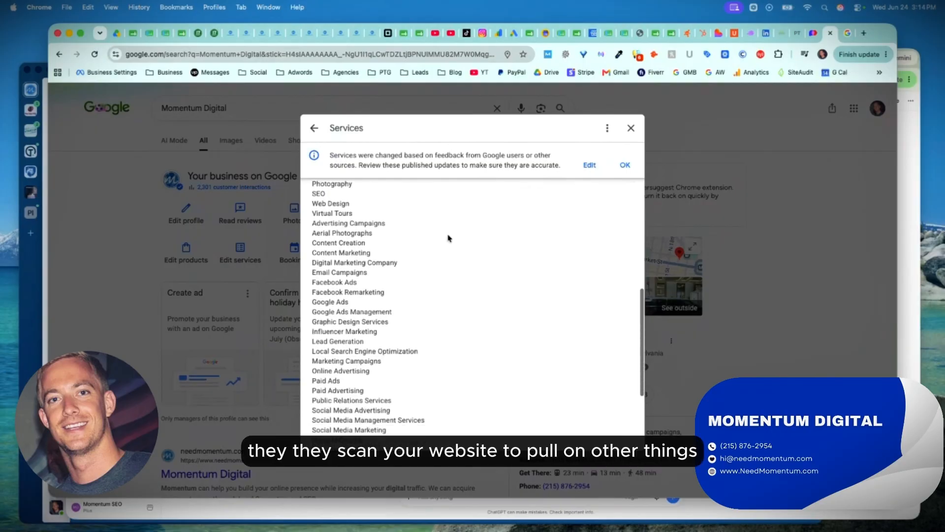
scroll(437, 303, down, 3)
scroll(437, 303, up, 10)
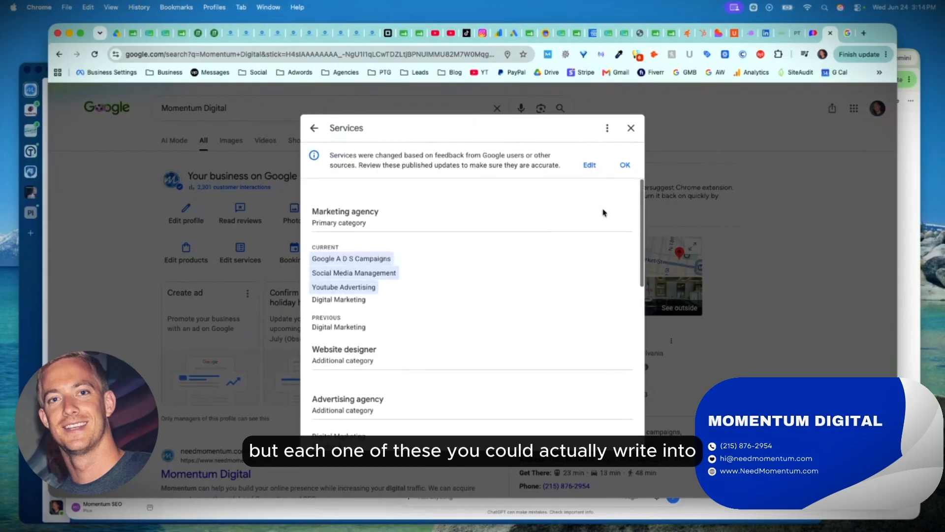
Accept Google's published updates to the services and open the details of the Digital Marketing service.
click(626, 166)
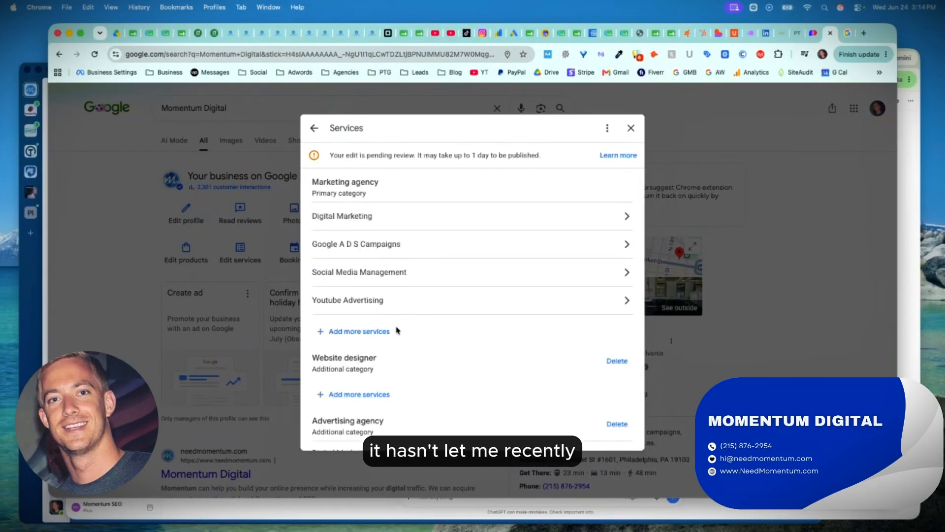
click(373, 220)
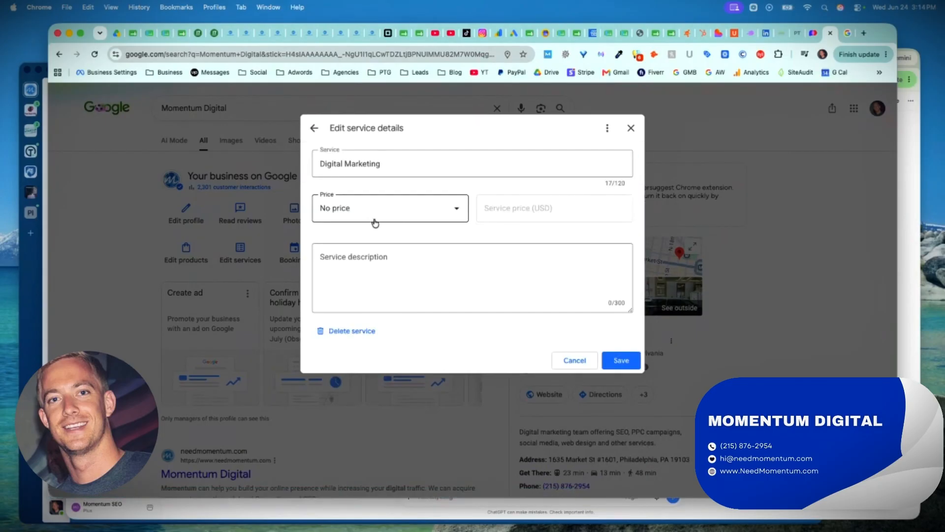
Examine the price options for the Digital Marketing service, enter trial text as its description, and discard the changes.
click(364, 218)
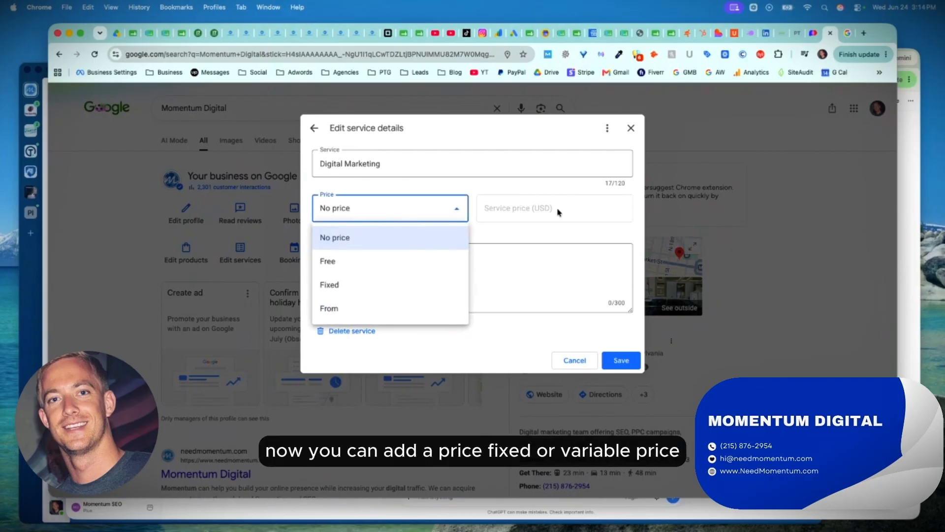
click(496, 232)
click(418, 278)
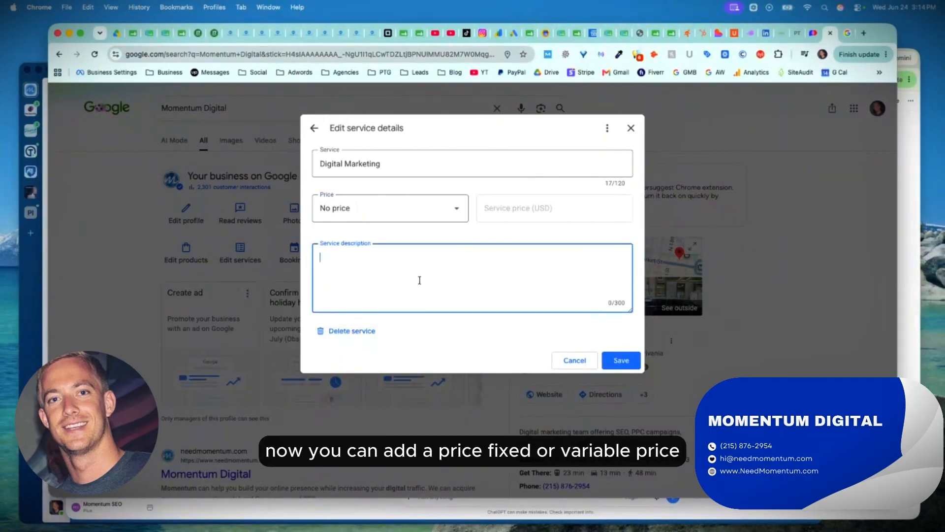
text(sdgfasfdasdfsa)
click(312, 130)
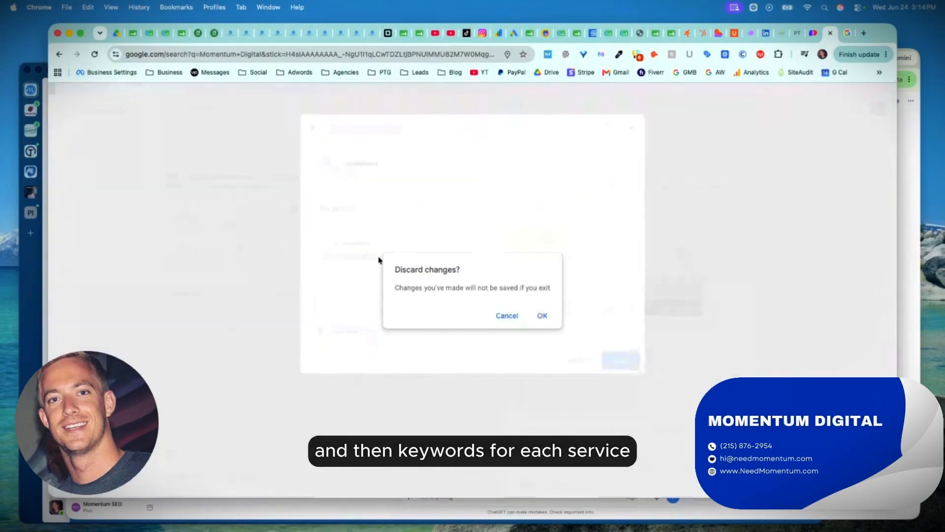
click(544, 315)
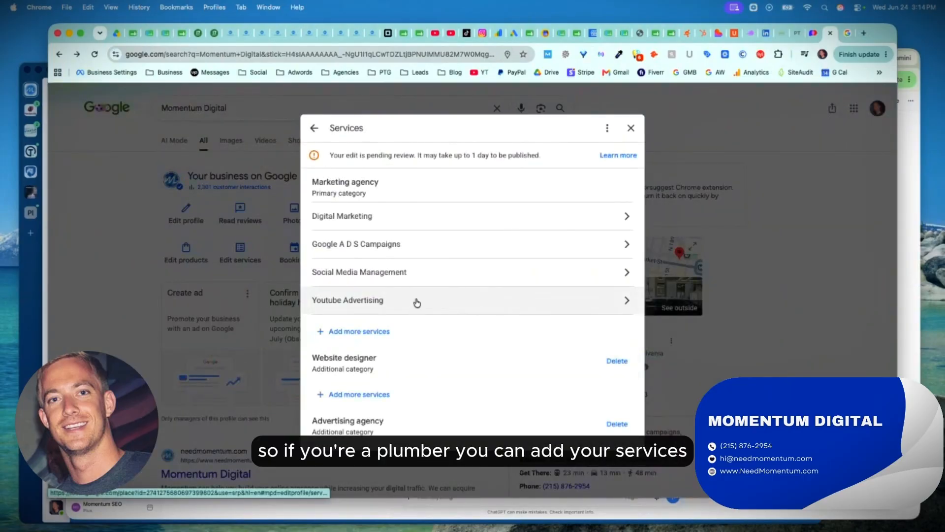
Examine the details of the Google A D S Campaigns service and the Advertising agency's Digital Marketing service, and close the services.
click(424, 240)
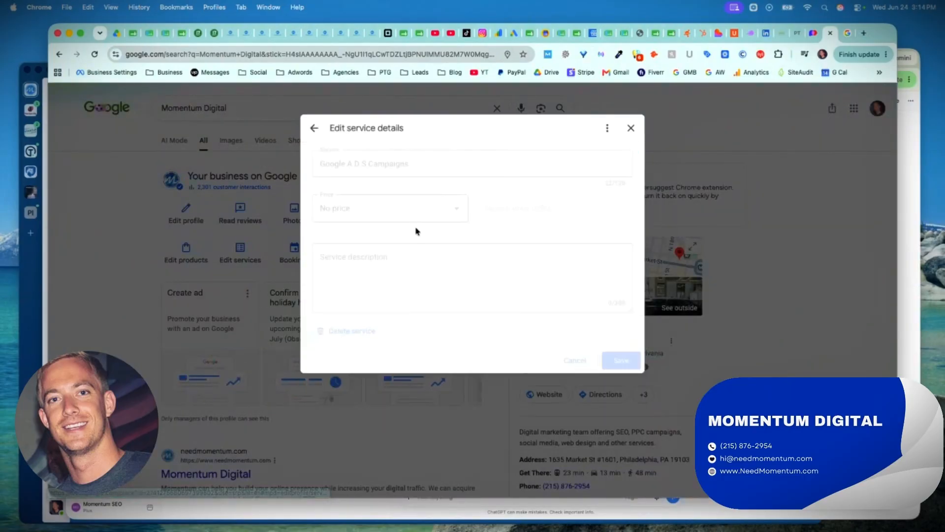
click(313, 129)
scroll(385, 288, down, 7)
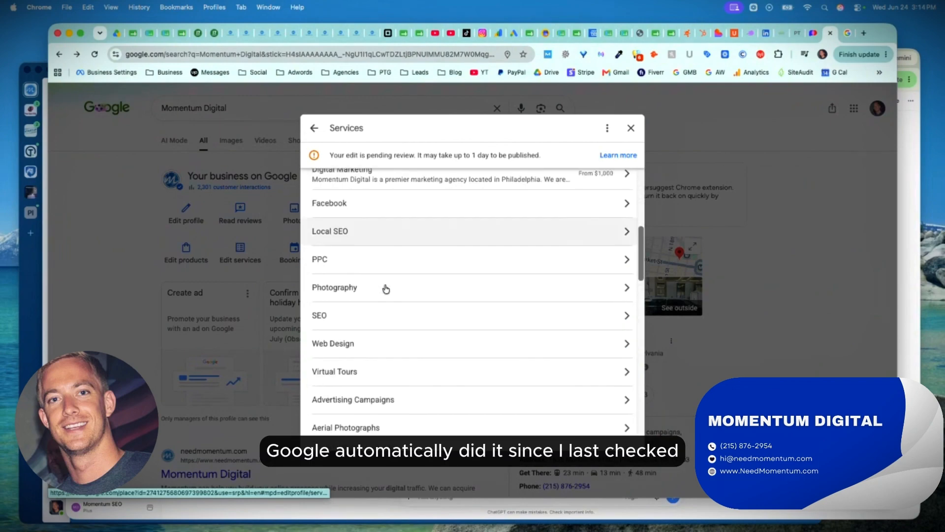
scroll(386, 289, up, 3)
click(384, 331)
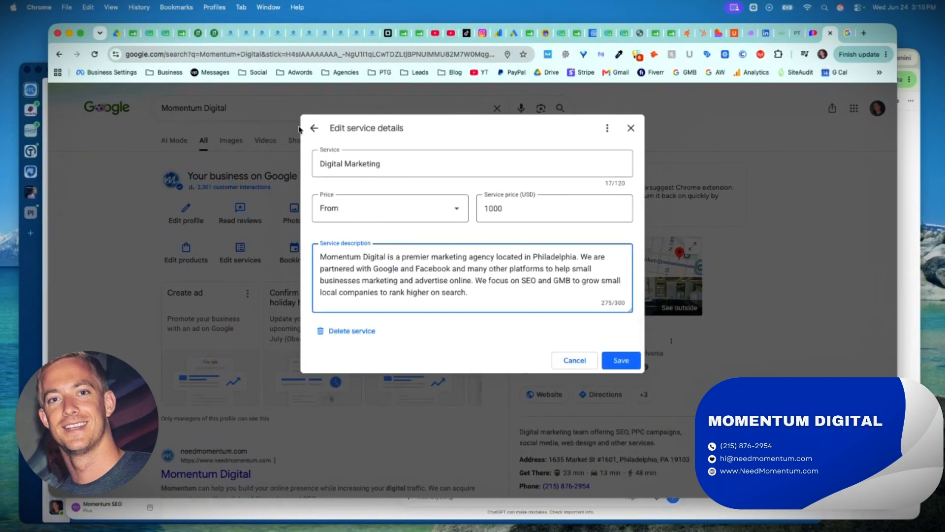
click(314, 129)
click(543, 315)
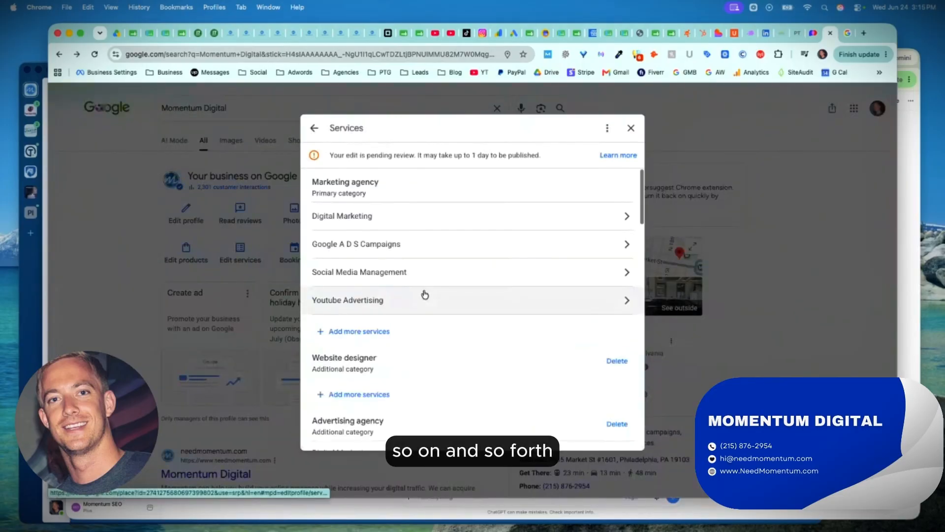
scroll(423, 294, down, 5)
click(630, 128)
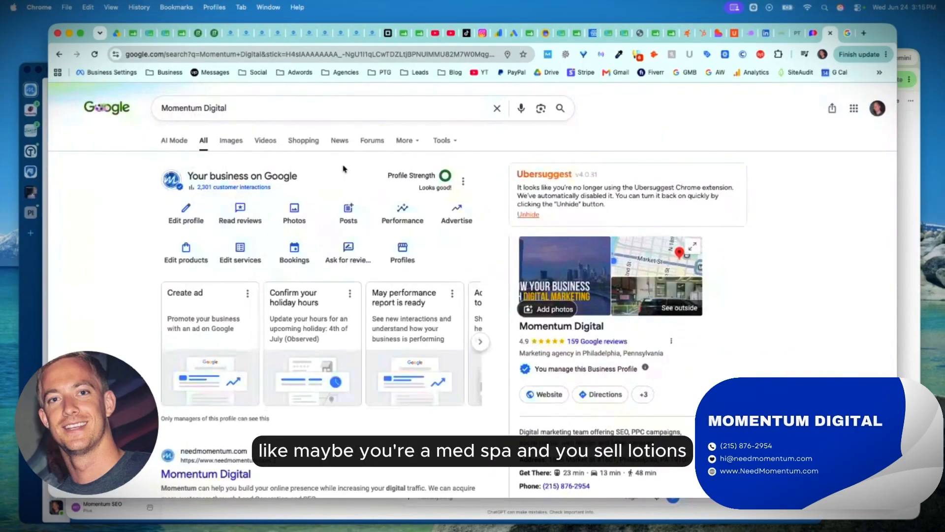
Start adding a product named "asefead", examine the category, price, description and landing page fields, and discard the product.
click(199, 251)
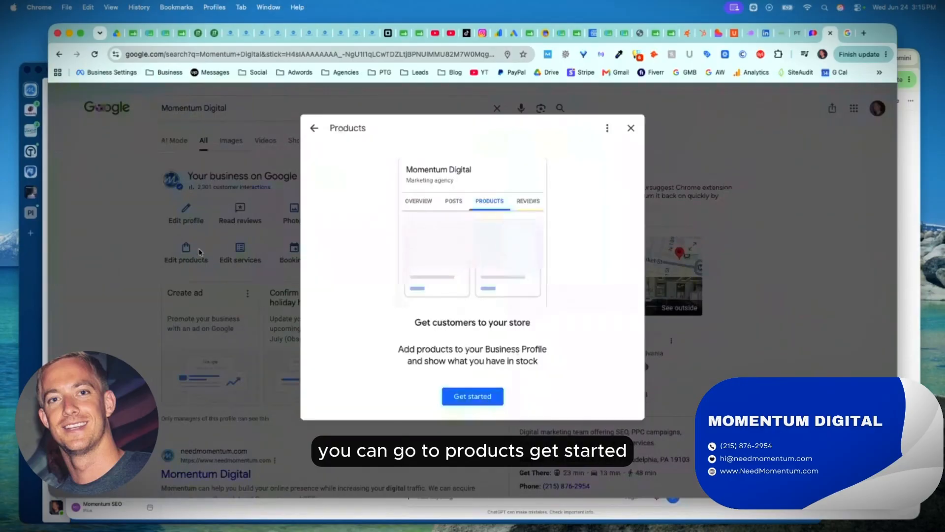
click(472, 396)
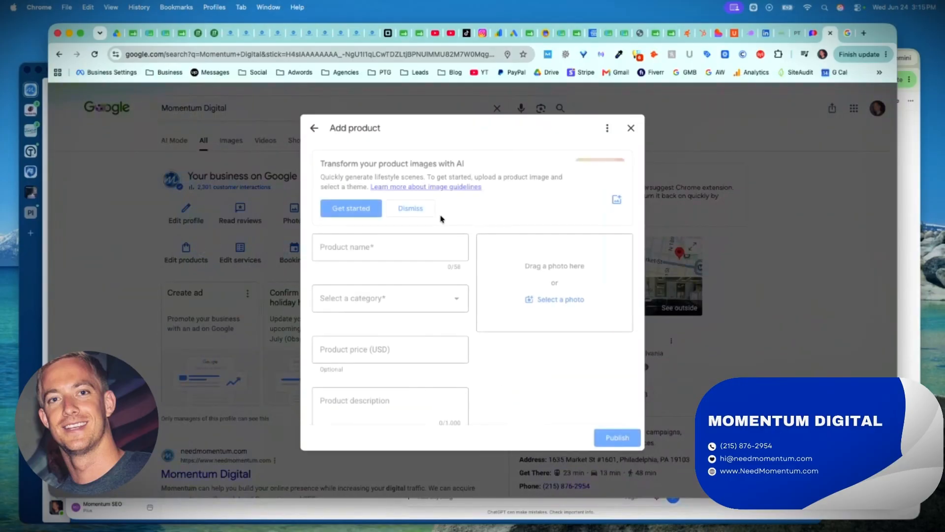
click(371, 301)
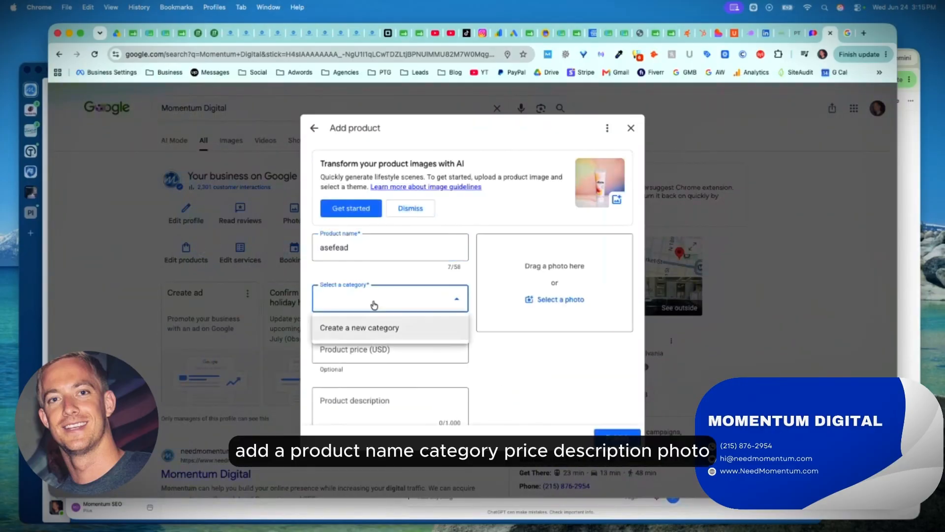
scroll(371, 365, down, 2)
scroll(458, 281, down, 2)
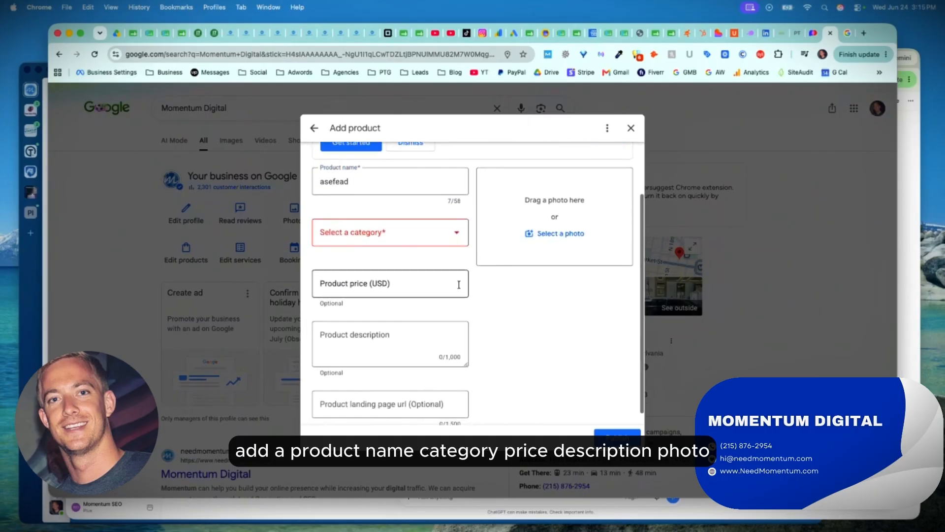
click(630, 129)
click(543, 316)
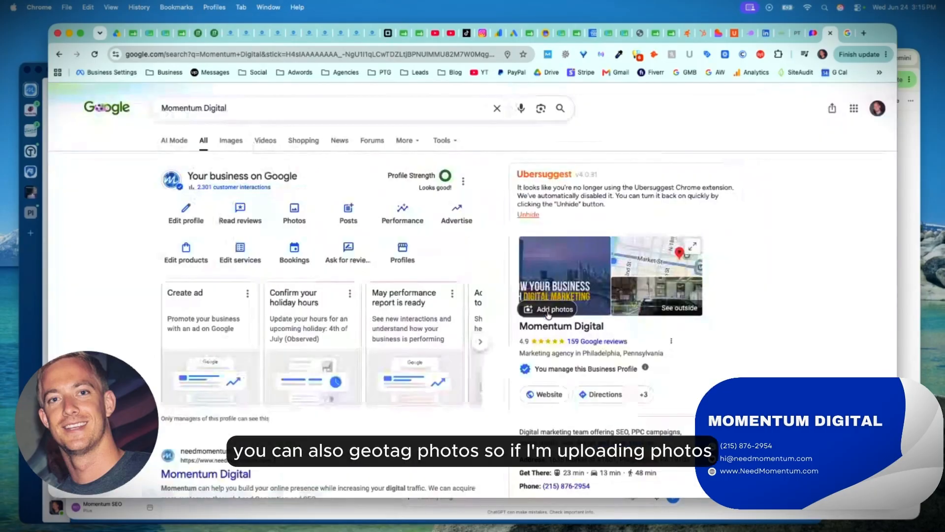
Open the business profile's photos and videos and look through the uploaded media.
click(303, 220)
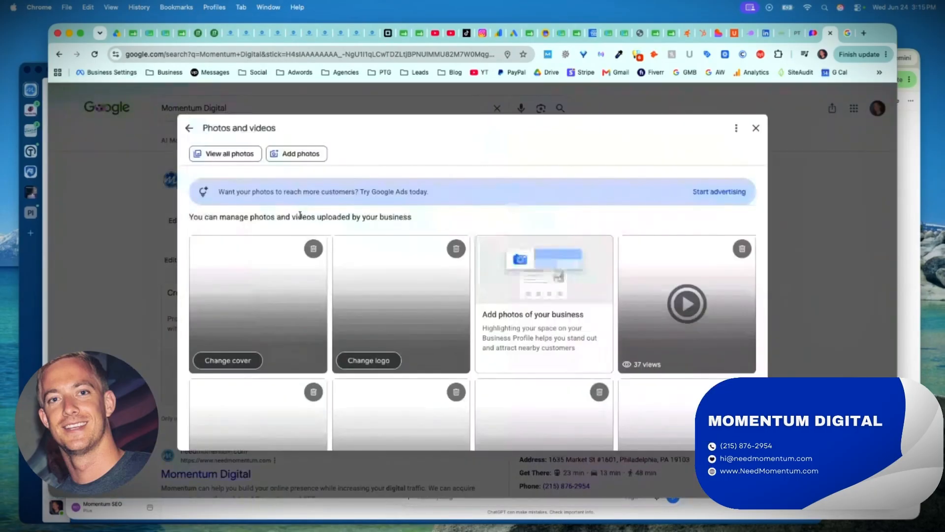
scroll(358, 286, down, 1)
scroll(358, 286, down, 15)
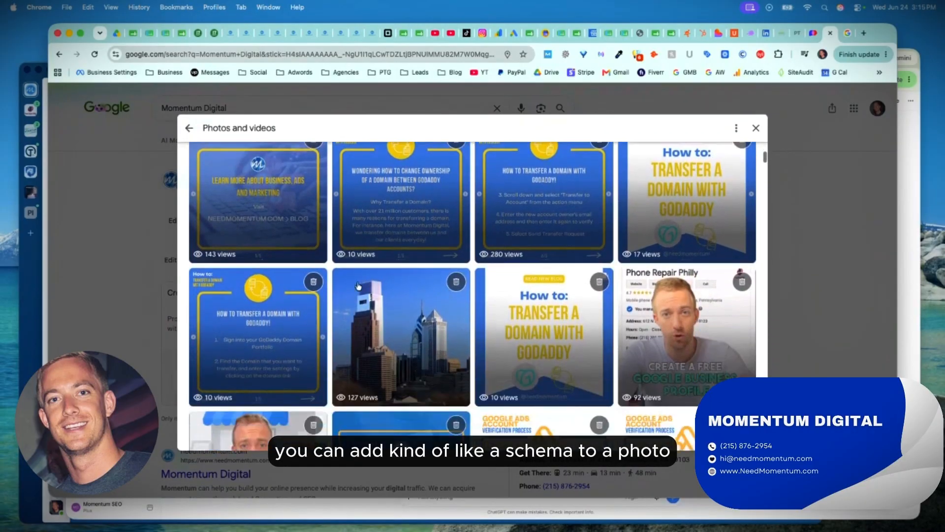
scroll(358, 286, down, 3)
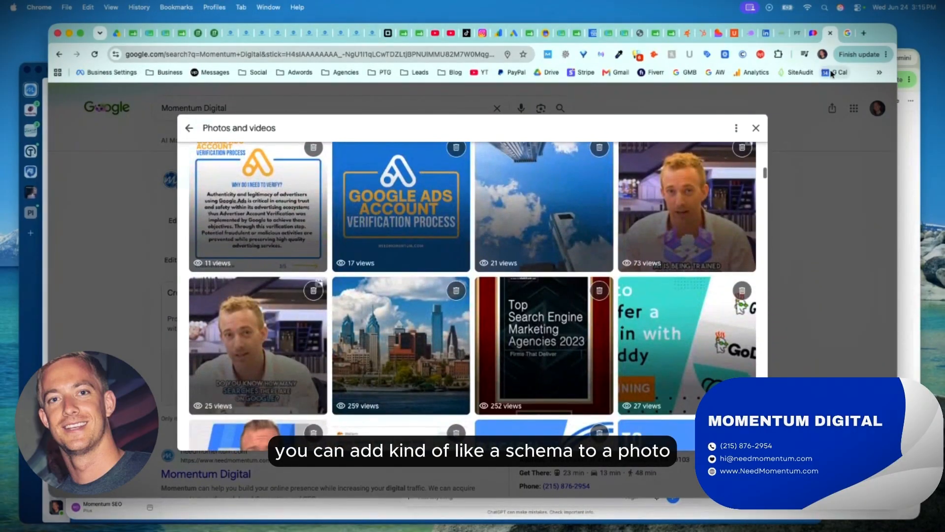
Search Google for "how to geotag a photo" in a new tab.
click(864, 34)
text(how to geo)
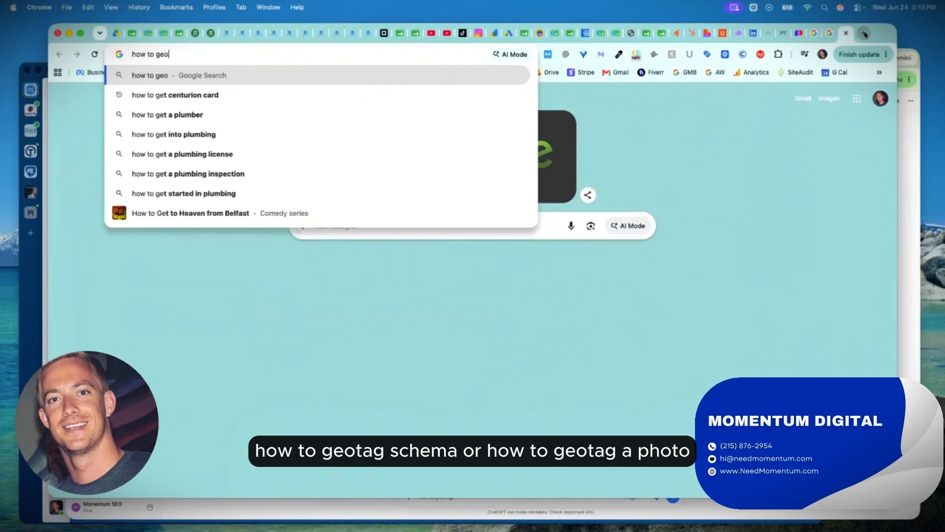
text(tag schema)
key(BackSpace)
key(BackSpace)
key(BackSpace)
key(BackSpace)
key(BackSpace)
key(BackSpace)
text(a pho)
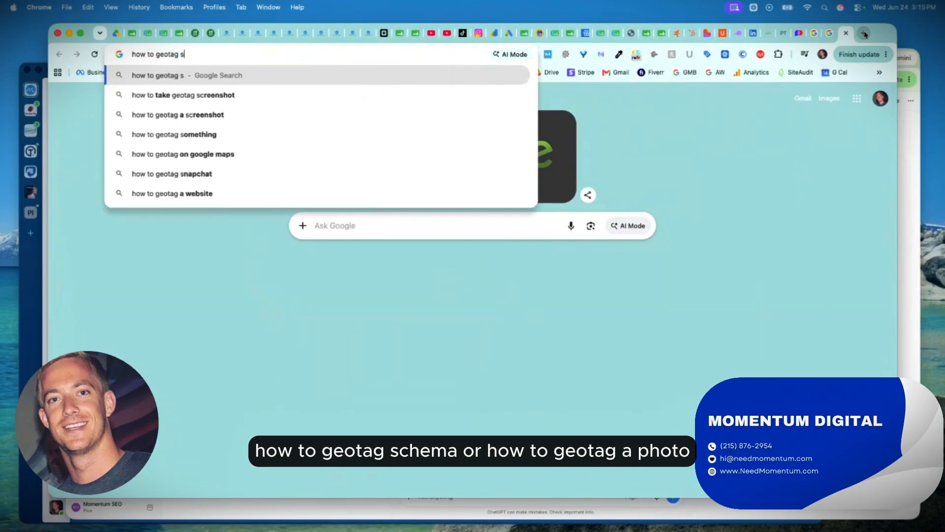
key(Return)
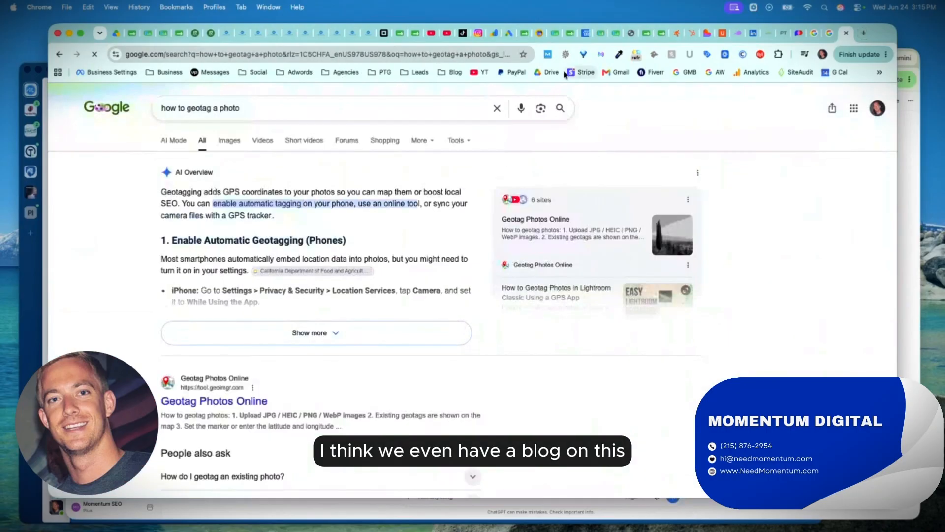
Expand the AI Overview on geotagging and review its methods for phones, online geotaggers and GPX track logs.
click(336, 325)
scroll(336, 323, down, 15)
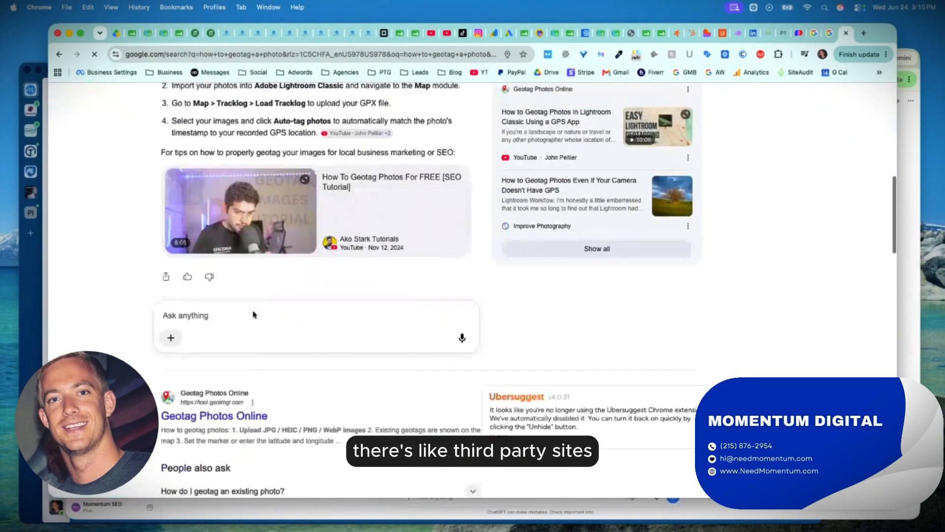
scroll(205, 217, up, 12)
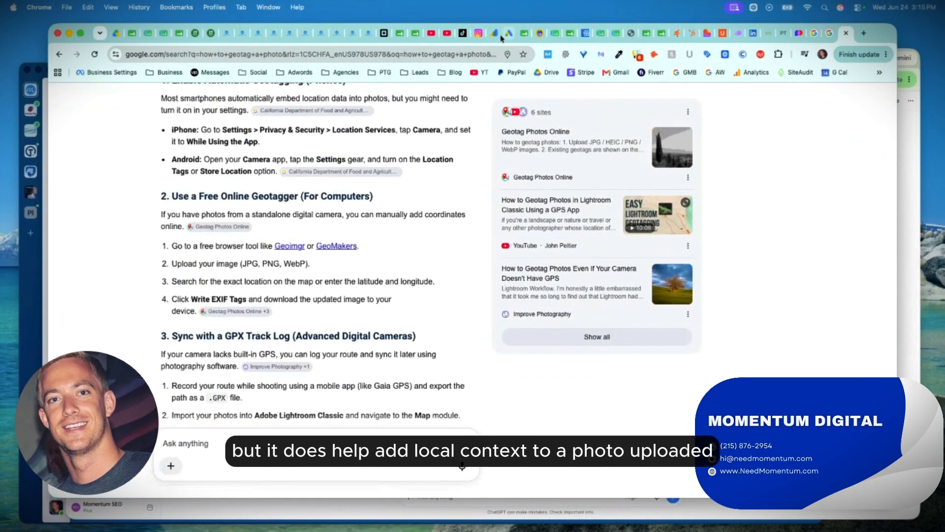
Show the image results for the "plumbers philadelphia" search and return to the business profile.
click(829, 34)
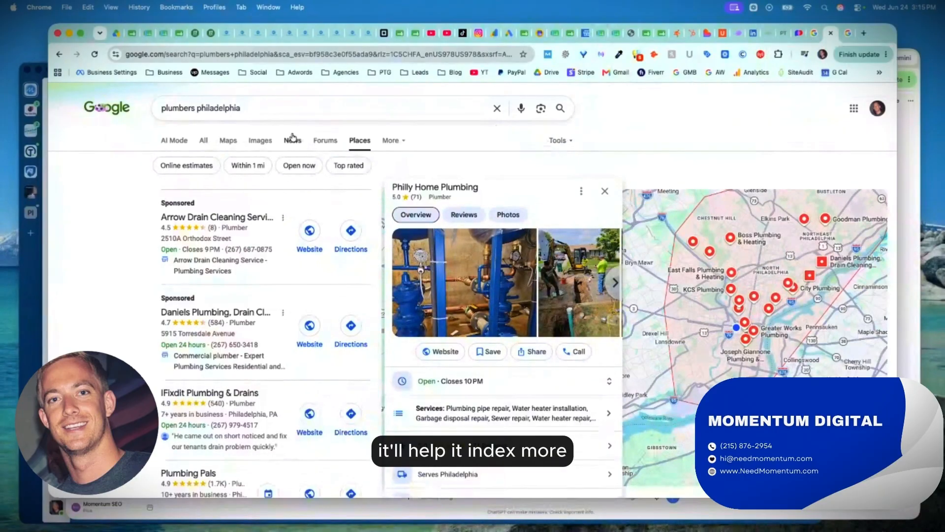
click(259, 141)
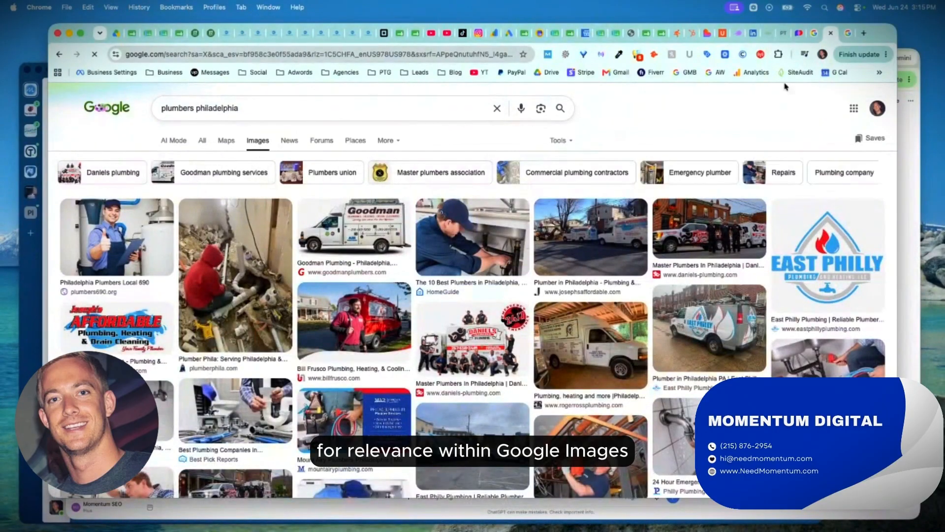
click(814, 33)
Switch to the ChatGPT conversation, highlight the "Keep NAP consistent" suggestion, and look further down the conversation.
click(915, 217)
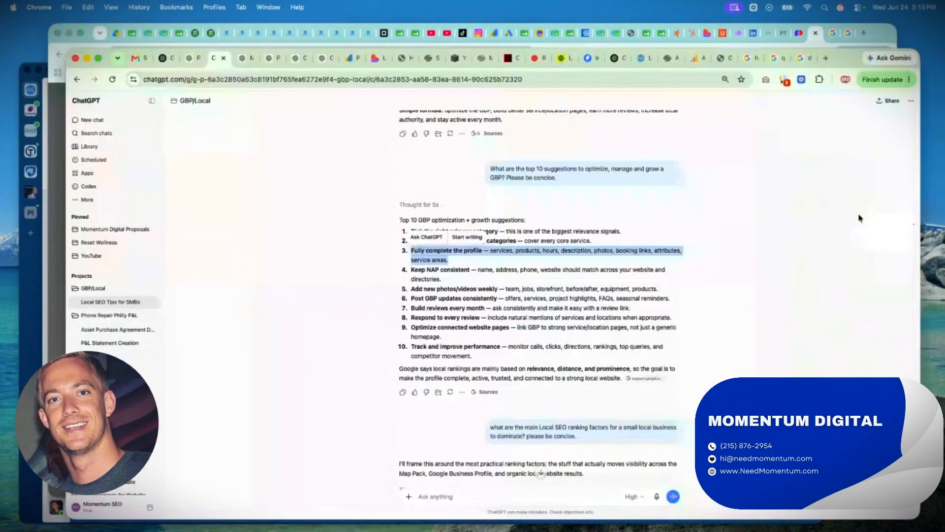
triple_click(435, 270)
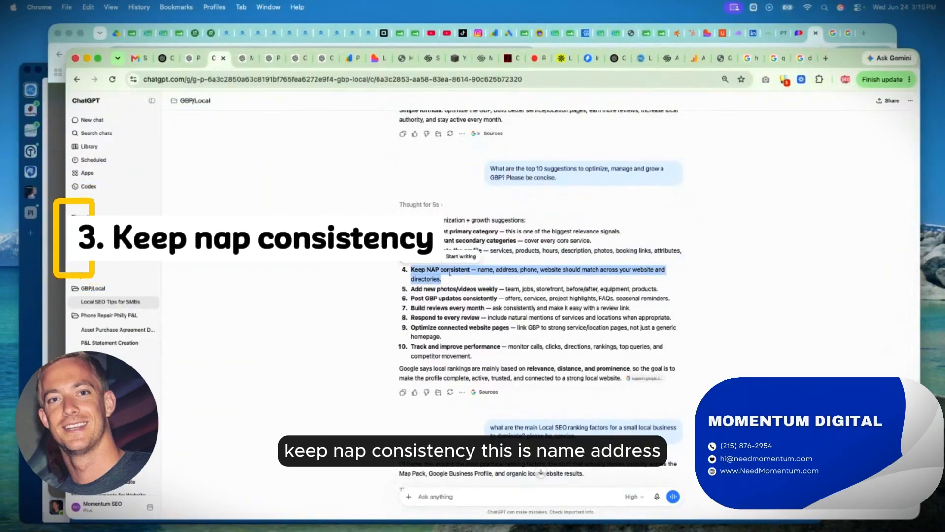
click(448, 269)
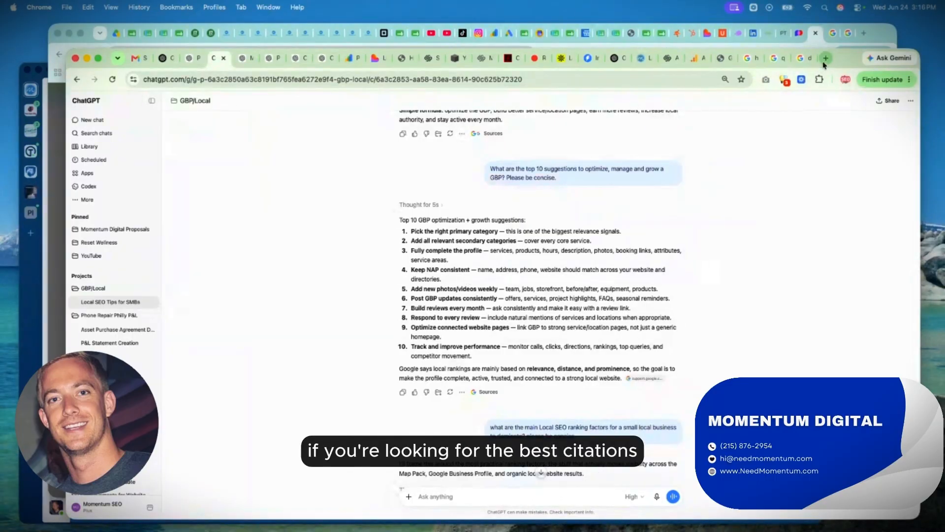
scroll(597, 176, down, 15)
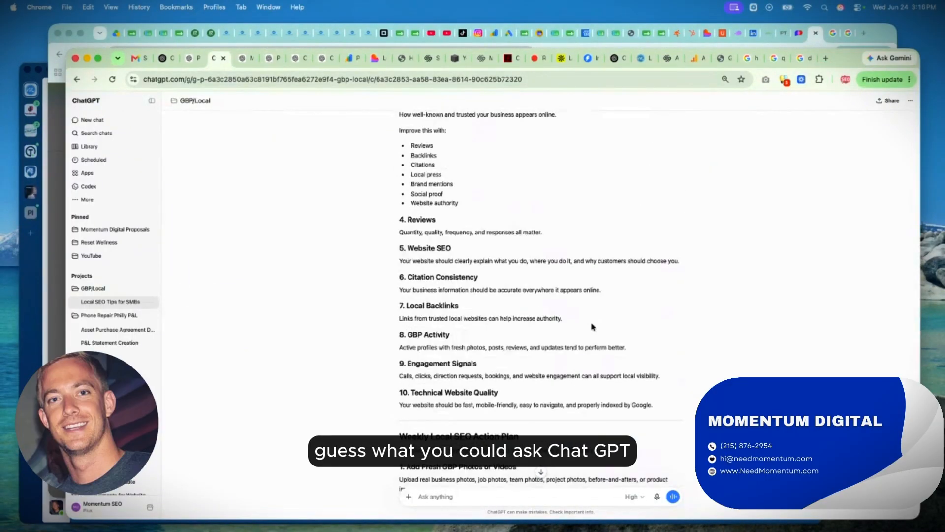
Search Google for "150 top local seo citations" in a new tab.
click(828, 58)
text(150)
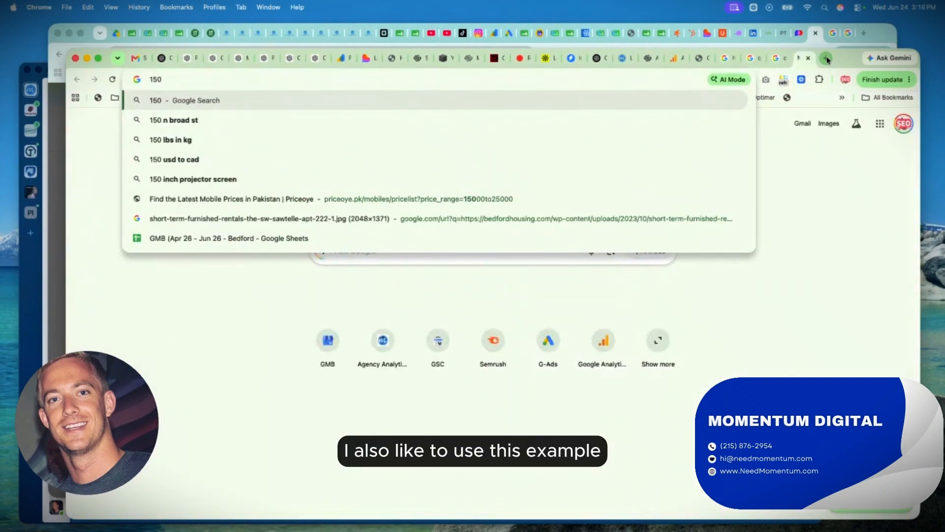
text( top local)
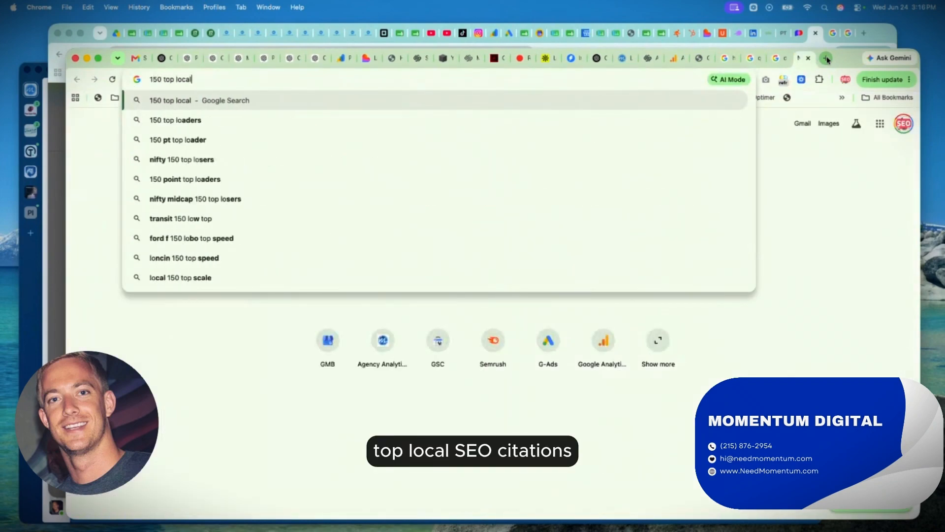
text( seo citations)
key(Return)
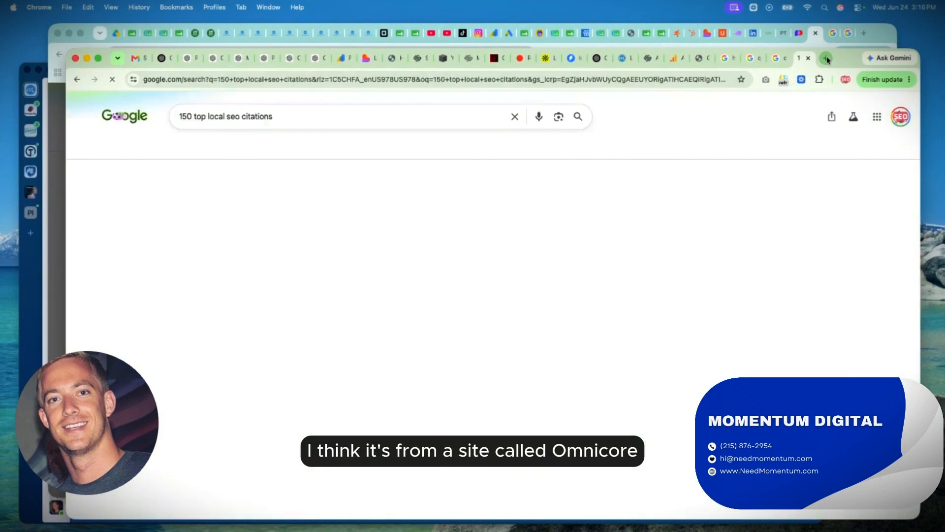
Open Omnicore Agency's article on 150+ local SEO citation sources and examine its list of citation sites.
scroll(246, 229, down, 4)
scroll(246, 229, down, 15)
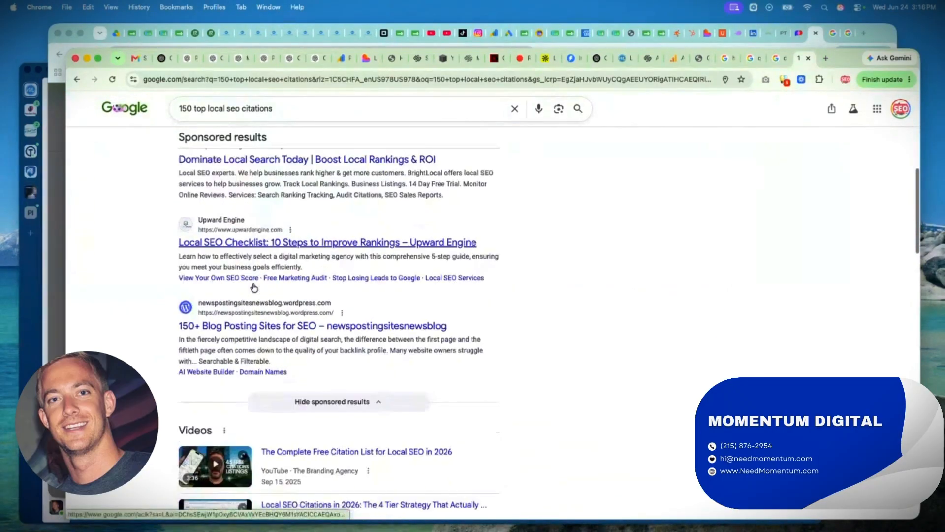
click(295, 354)
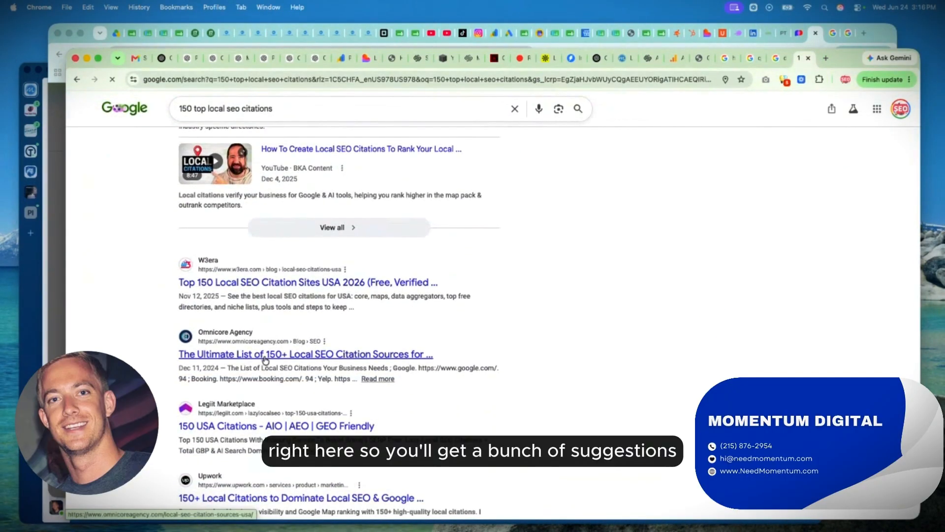
scroll(487, 221, down, 15)
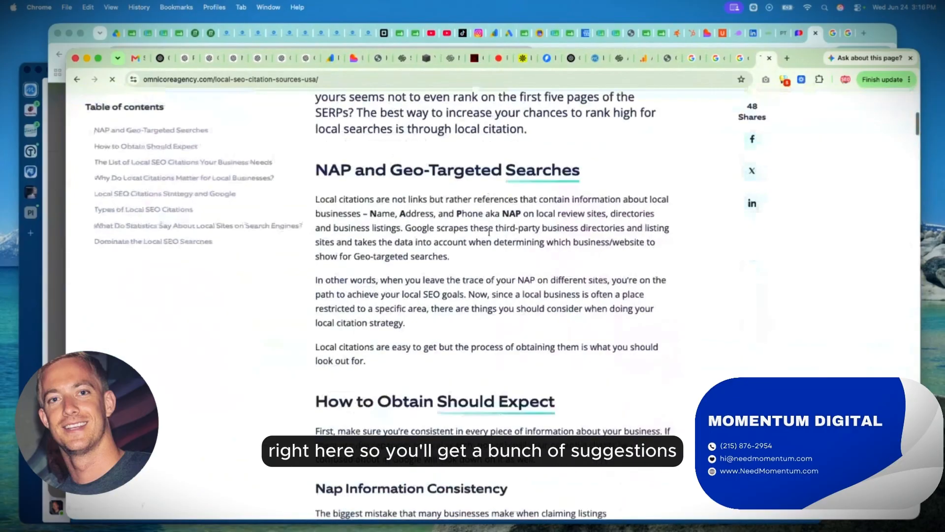
scroll(490, 235, down, 10)
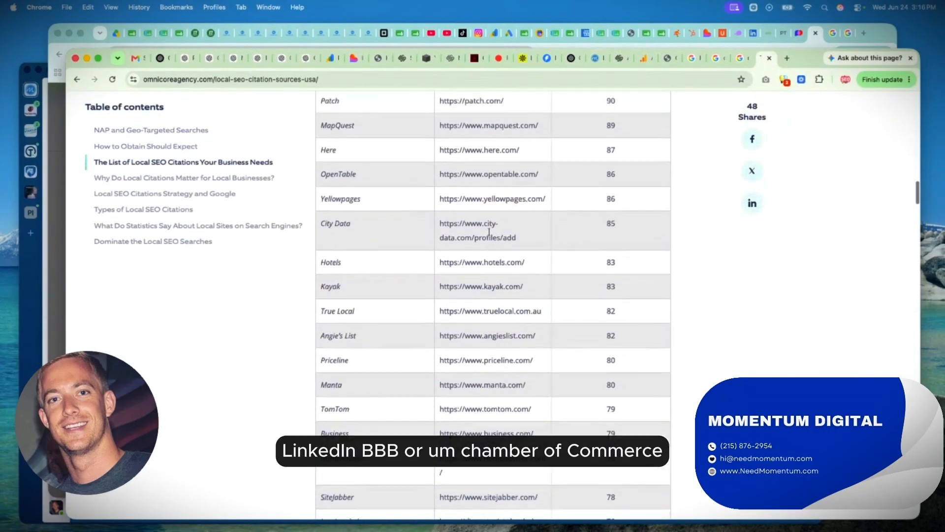
Look further through the article's citation table, including BizJournals and BBB, and its explanatory sections below.
scroll(489, 233, up, 5)
scroll(490, 235, down, 15)
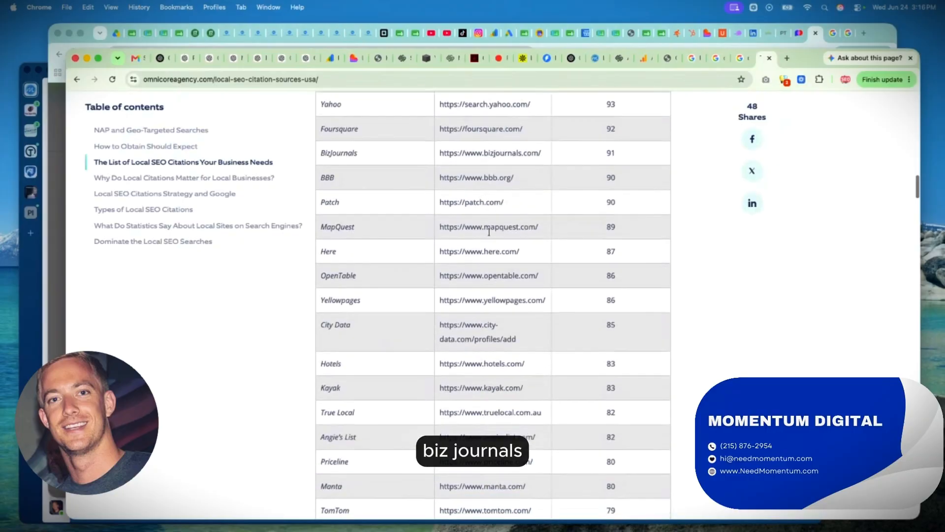
scroll(490, 235, down, 15)
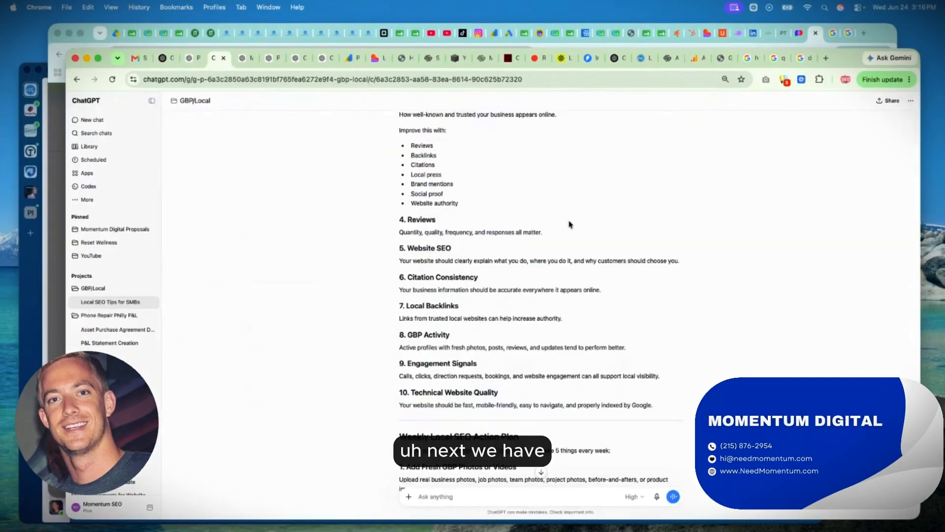
scroll(569, 224, up, 3)
scroll(570, 224, up, 15)
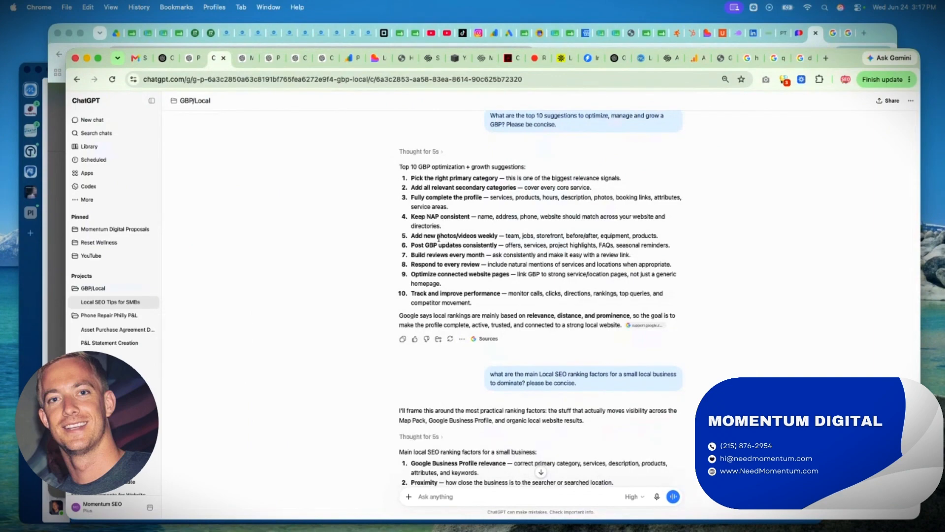
In the ChatGPT conversation, highlight parts of the weekly photos/videos suggestion and the whole "Post GBP updates consistently" suggestion.
drag(477, 231, 476, 233)
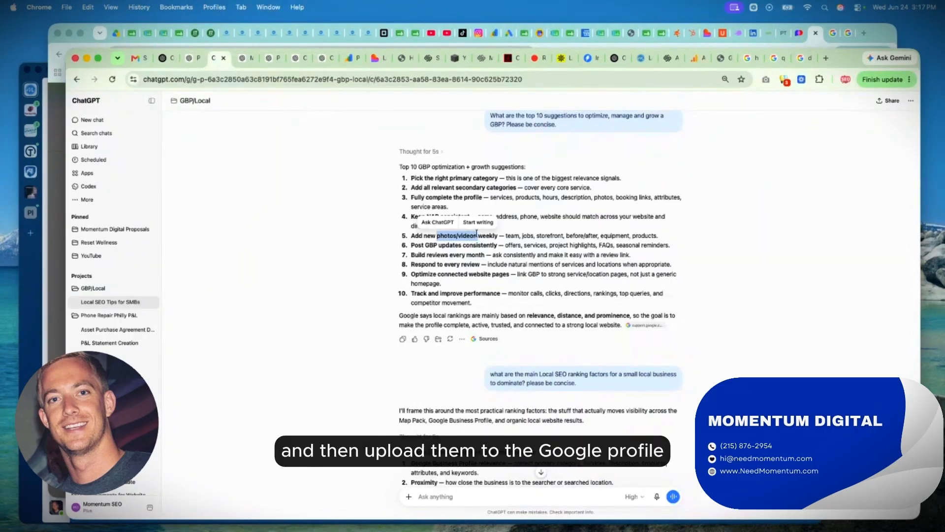
double_click(512, 236)
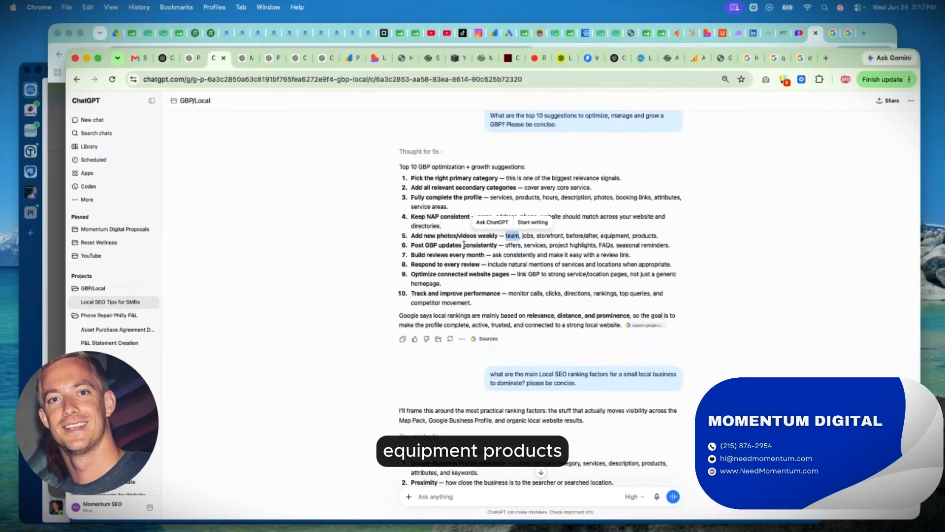
triple_click(495, 244)
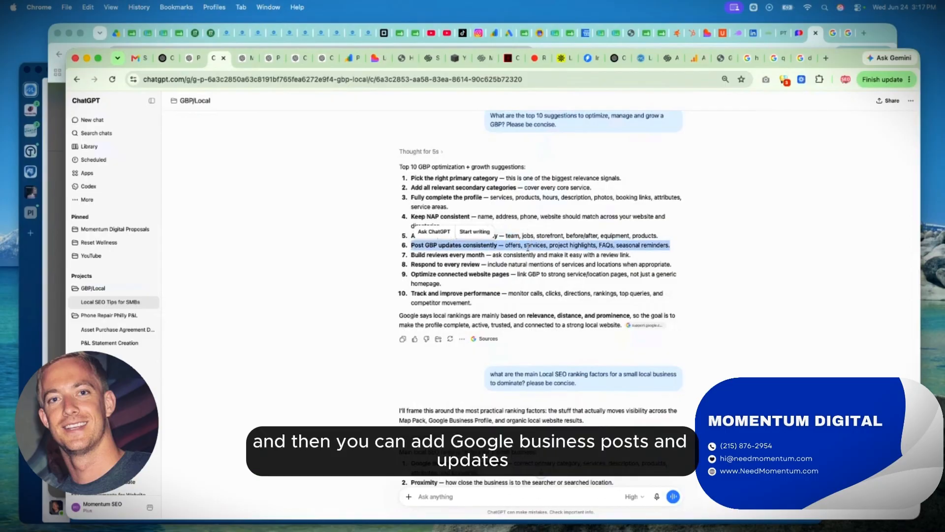
Return to the business profile and show the options for viewing and adding photos and videos.
click(886, 30)
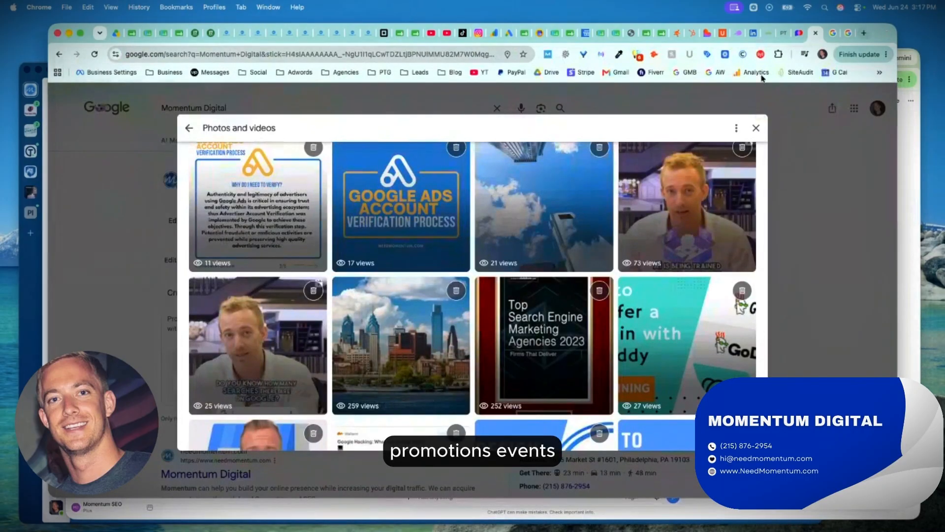
click(757, 128)
click(302, 209)
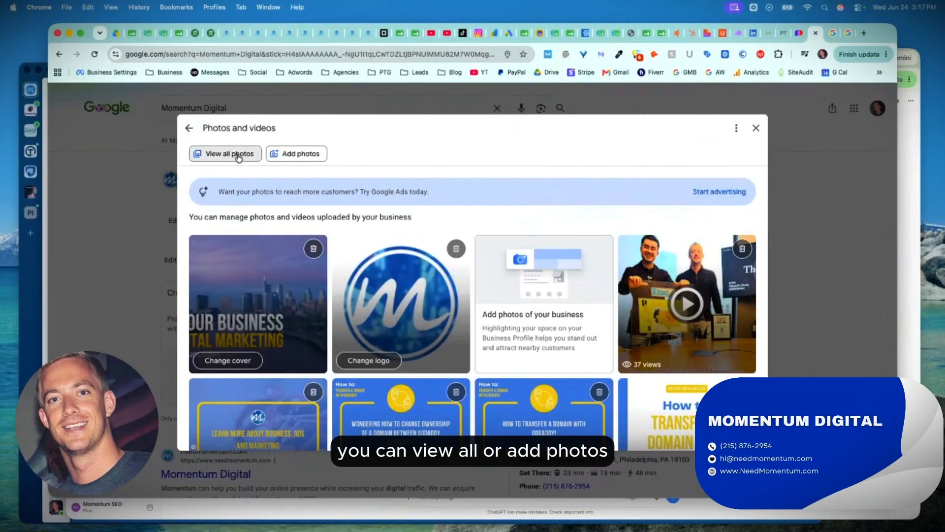
click(756, 128)
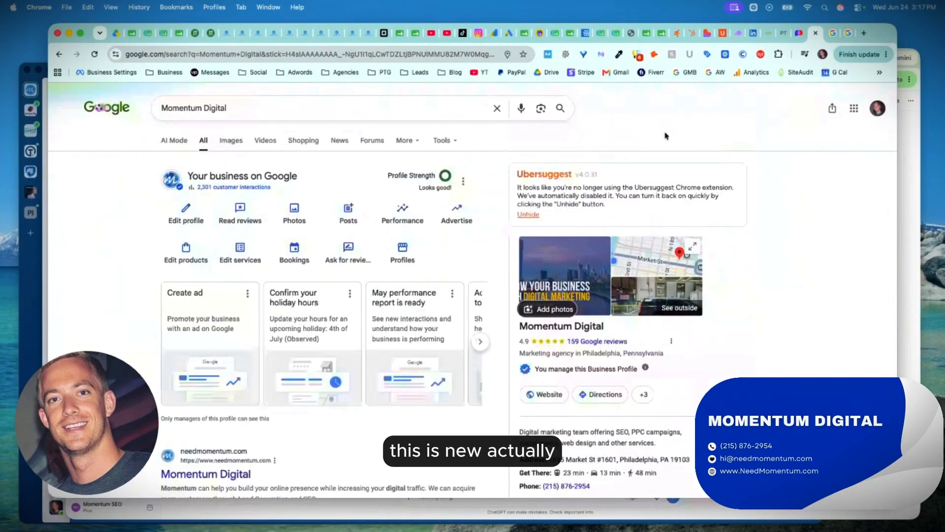
Follow the photo section's "Start advertising" offer to Google Ads, close it, and return to the business profile overview.
click(314, 218)
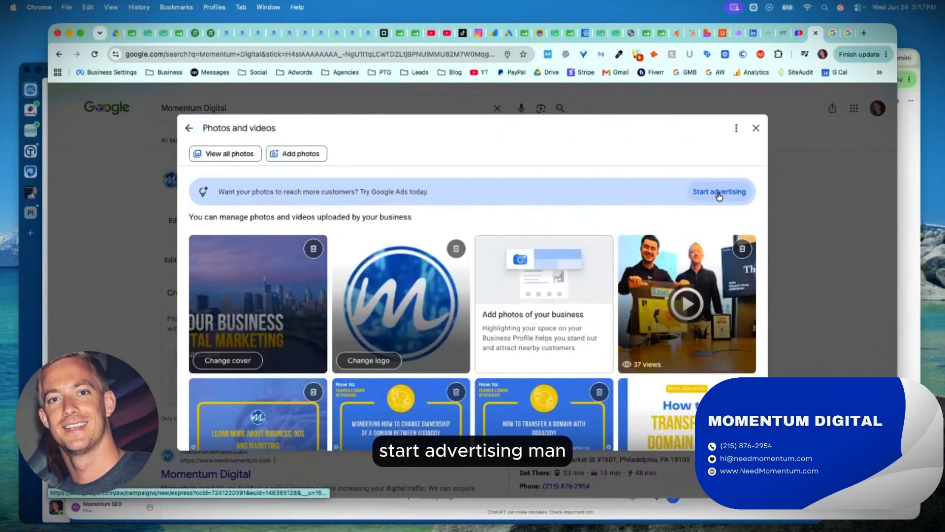
click(719, 192)
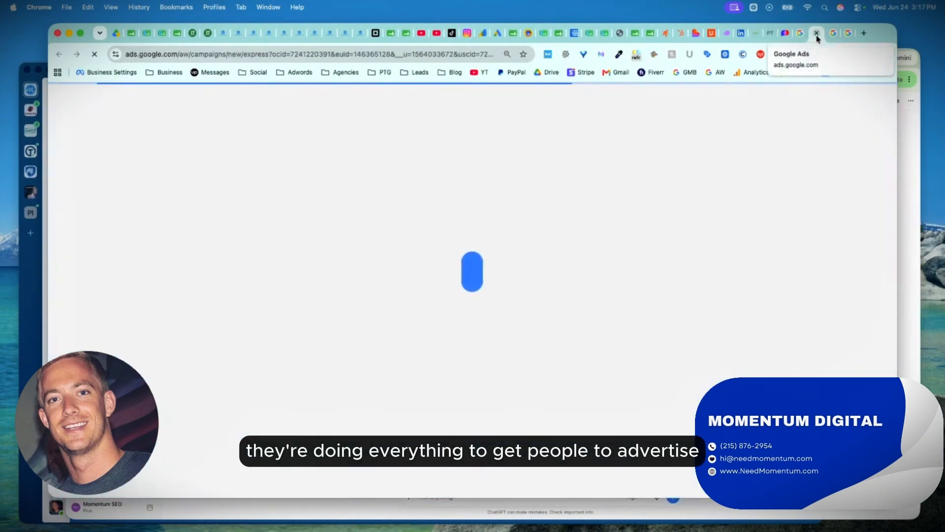
click(817, 35)
click(755, 127)
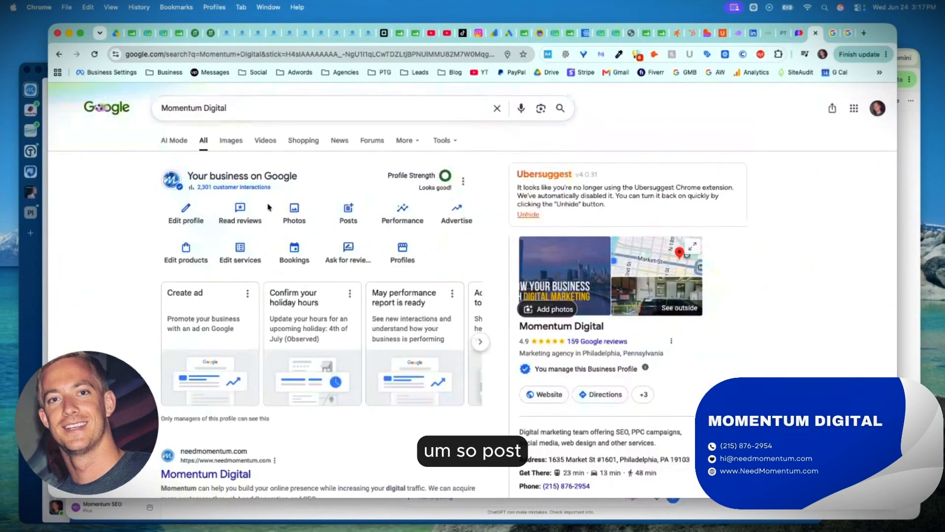
Start a new update post on the business profile with the description "How to Advertise with ChatGPT".
click(348, 211)
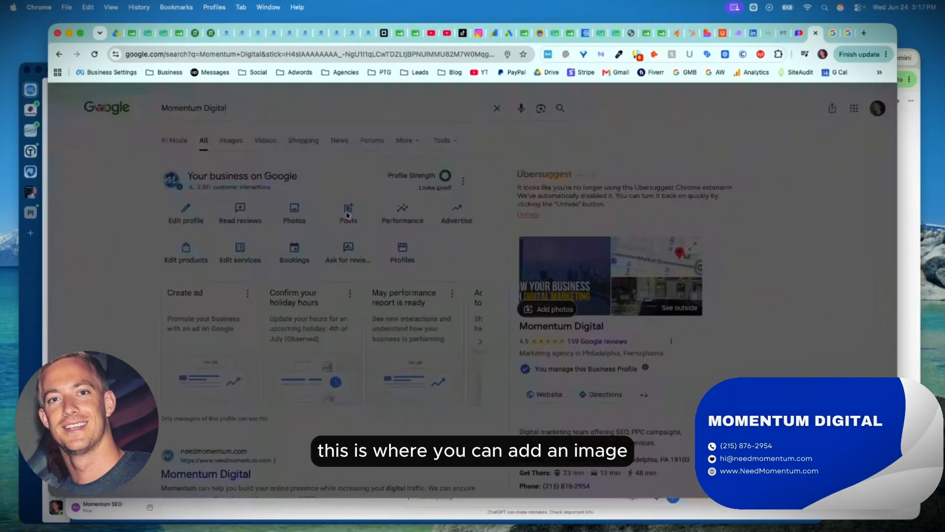
click(622, 164)
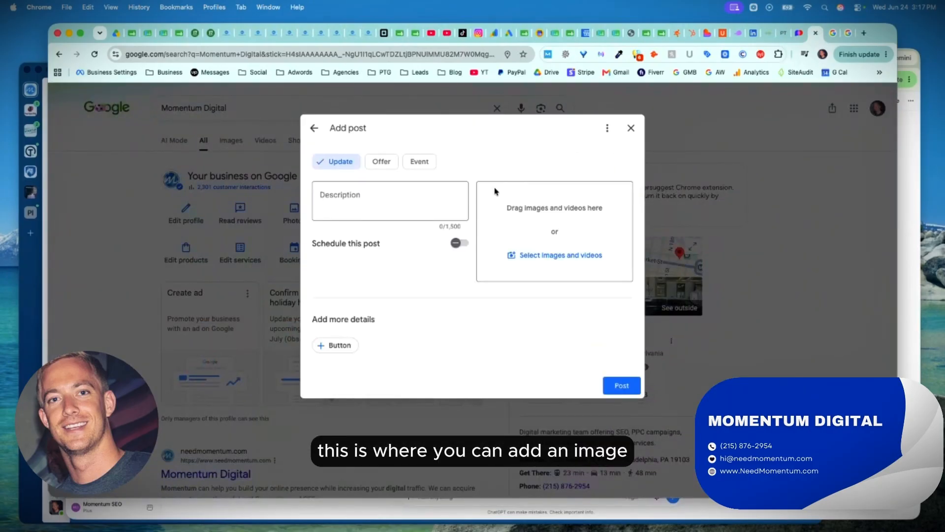
click(399, 200)
text(How to Advertise with ChatGPT)
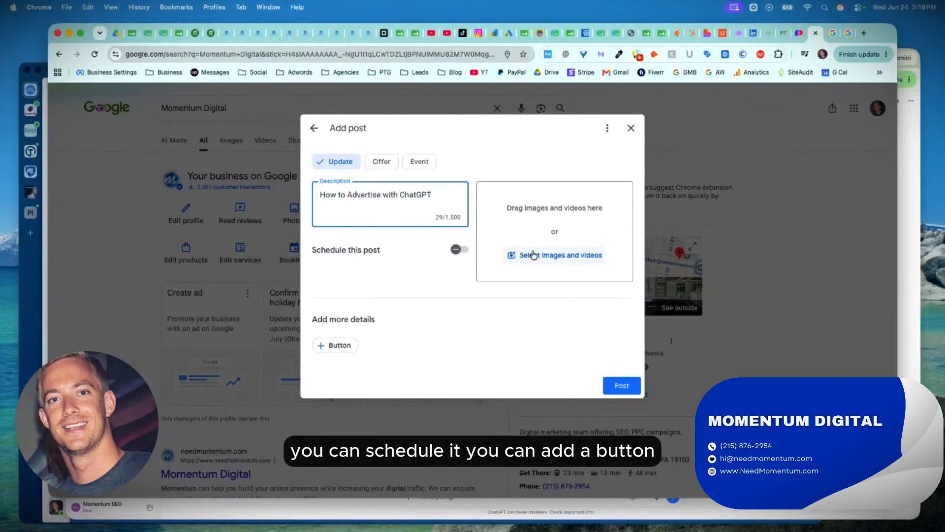
Add a "Learn more" button to the post and attach the How to Advertise (OpenAI) PNG image from Downloads.
click(333, 344)
click(342, 396)
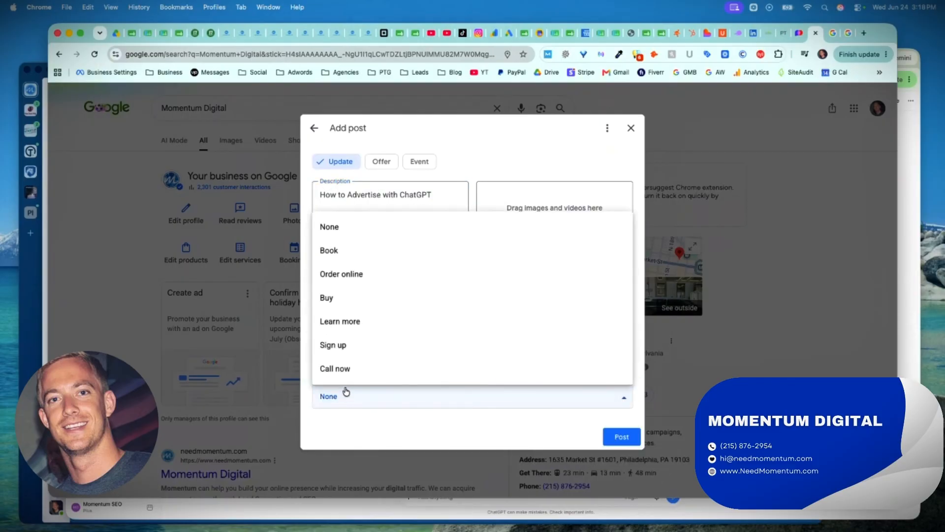
click(350, 331)
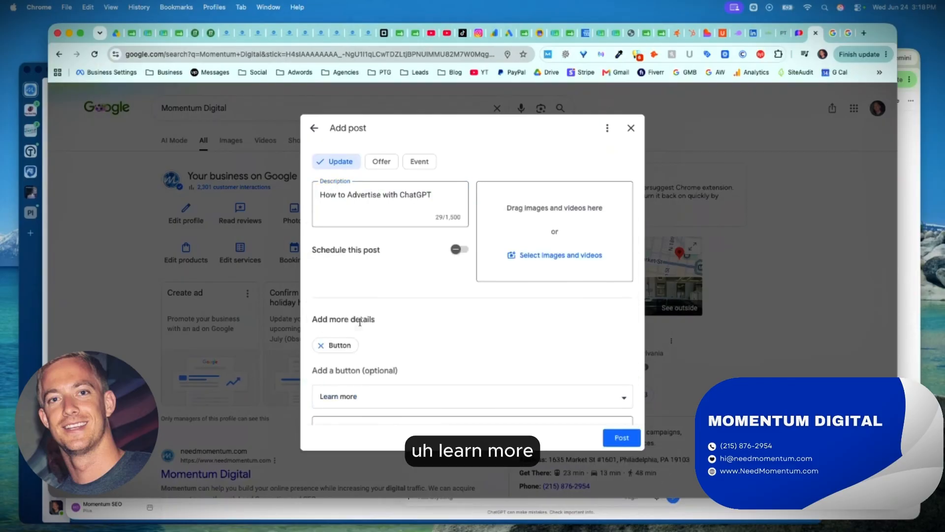
click(561, 254)
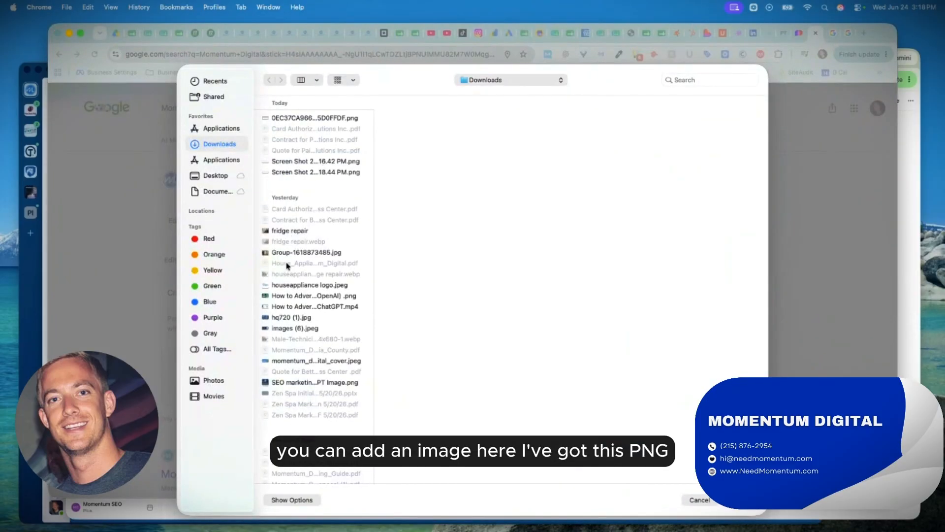
click(292, 295)
double_click(290, 296)
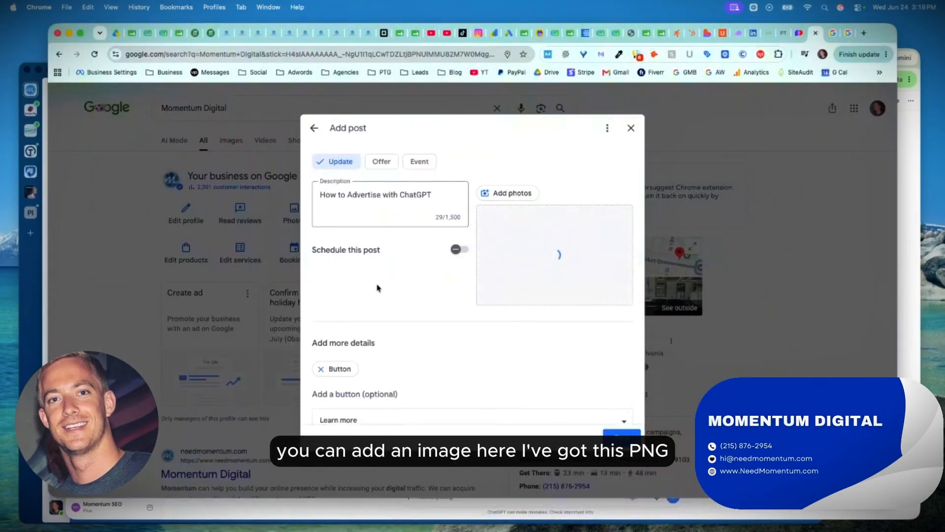
Copy the shareable link of "How to Advertise on ChatGPT (Create Ads using OpenAI)" from YouTube Studio and use it as the post button's link.
scroll(415, 264, down, 3)
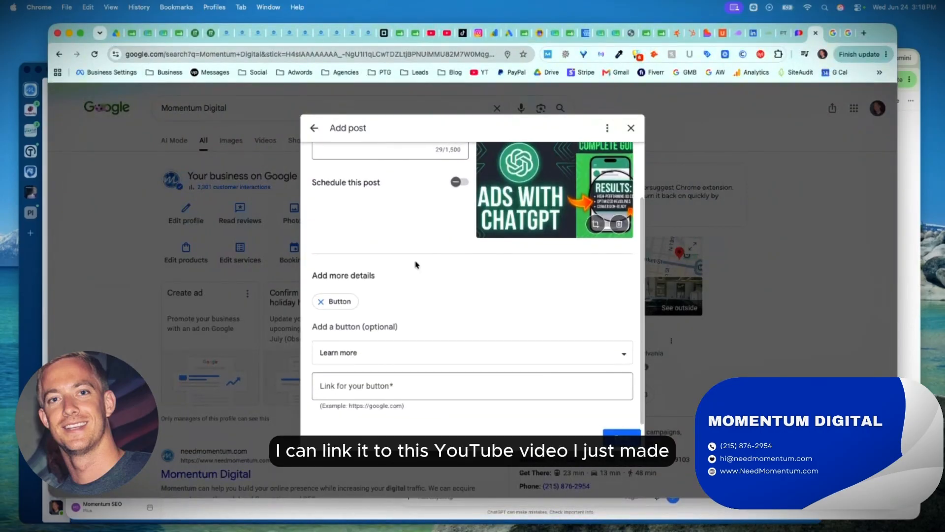
click(353, 390)
click(432, 33)
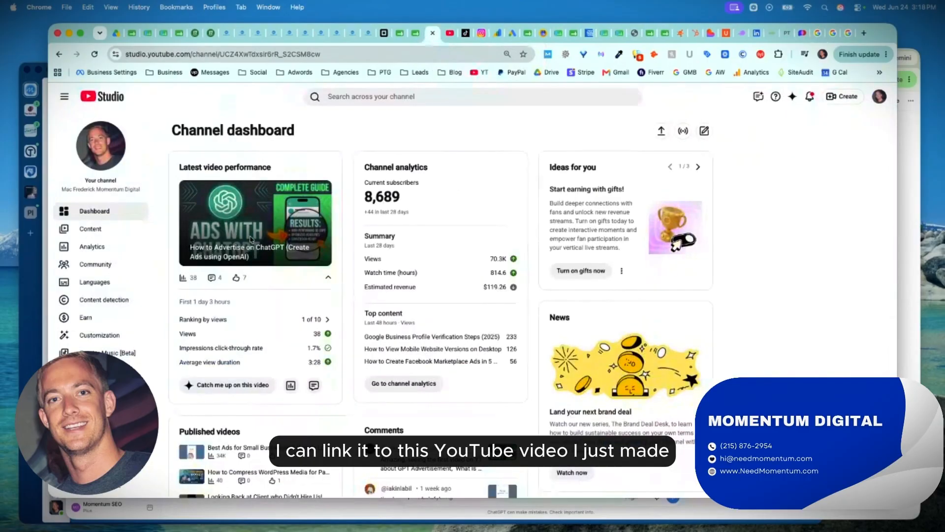
click(116, 230)
click(314, 258)
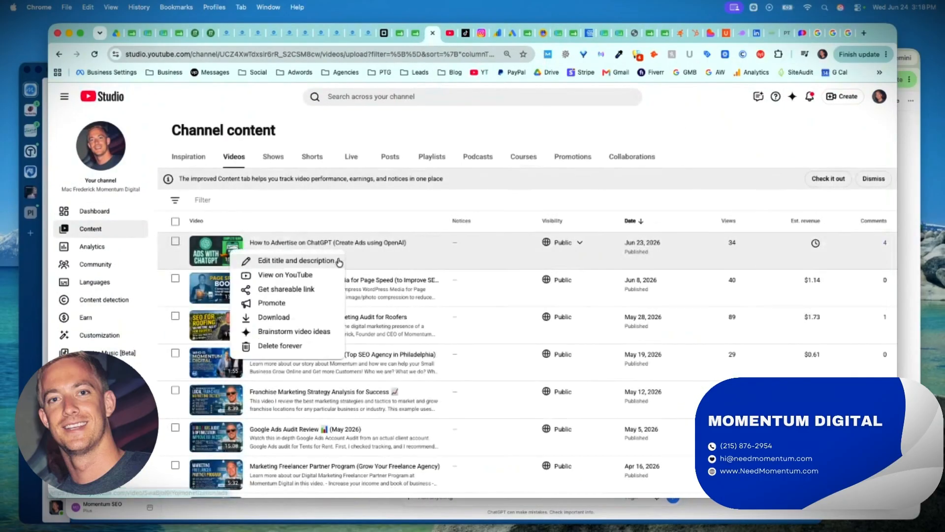
click(274, 291)
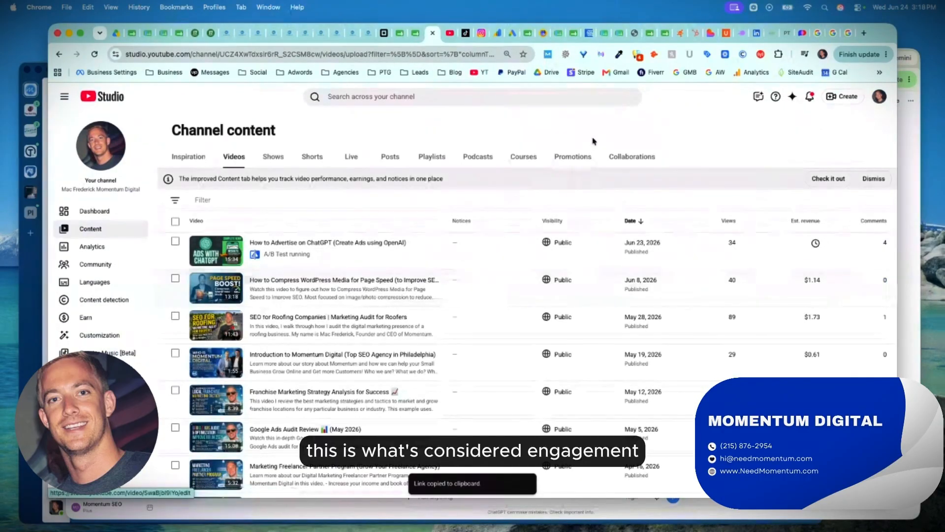
click(816, 39)
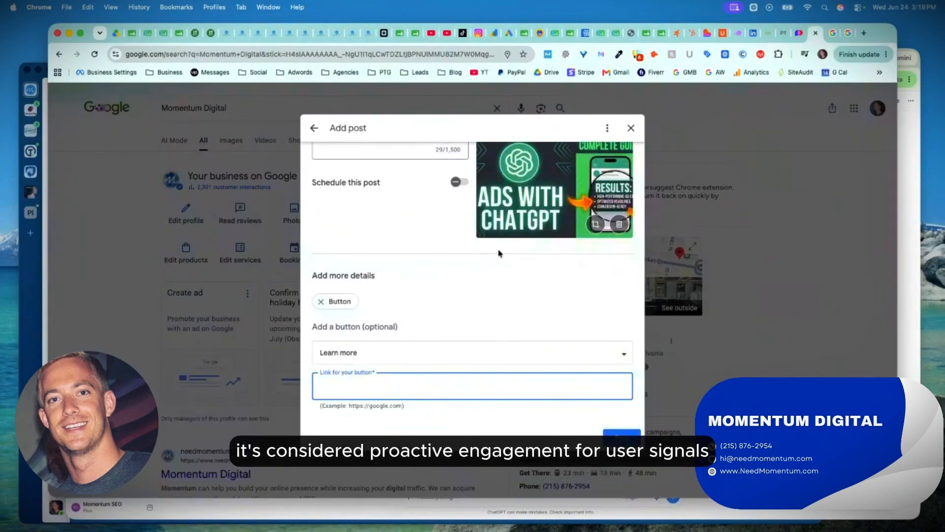
click(490, 422)
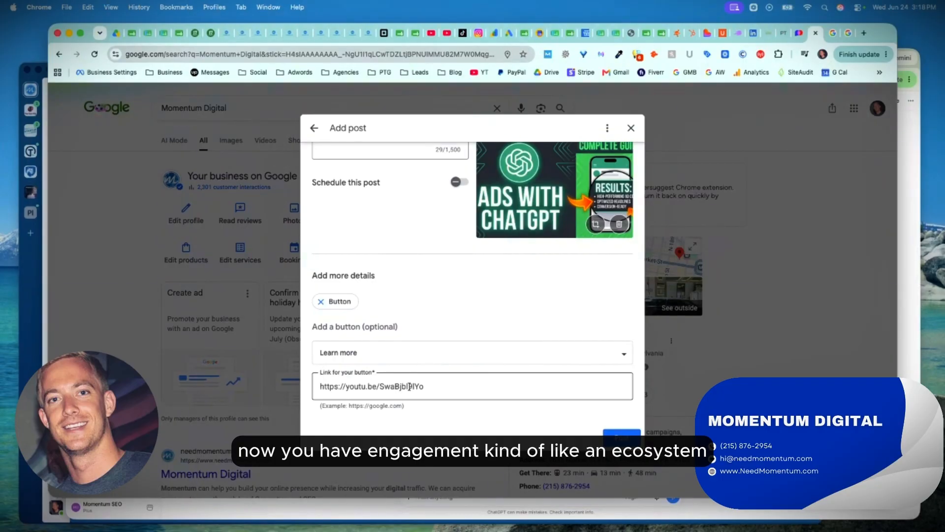
Review the finished update post and publish it, completing the copy-to-other-profiles prompt.
scroll(432, 289, up, 3)
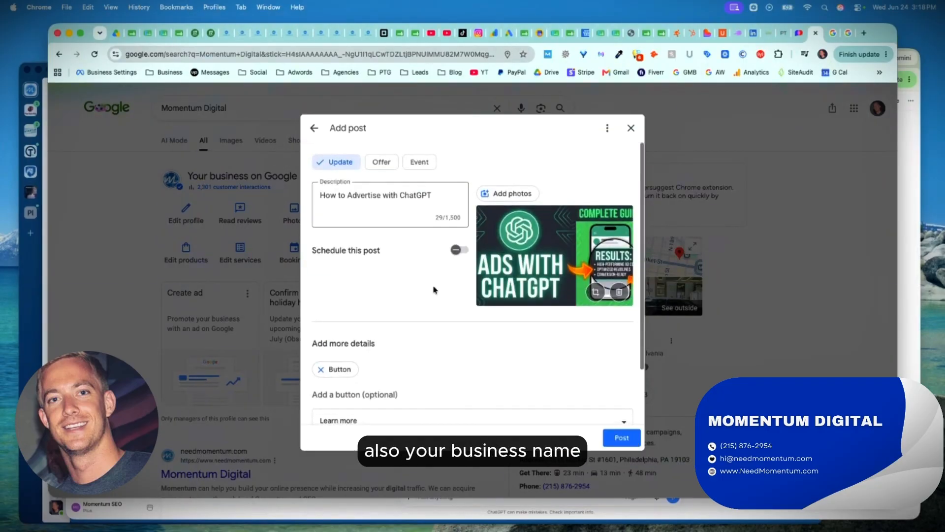
scroll(433, 289, down, 3)
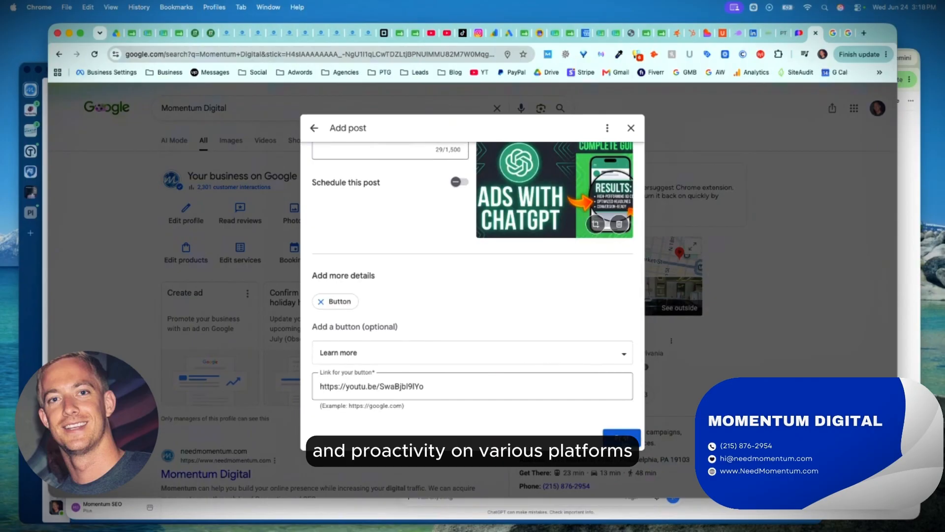
click(622, 439)
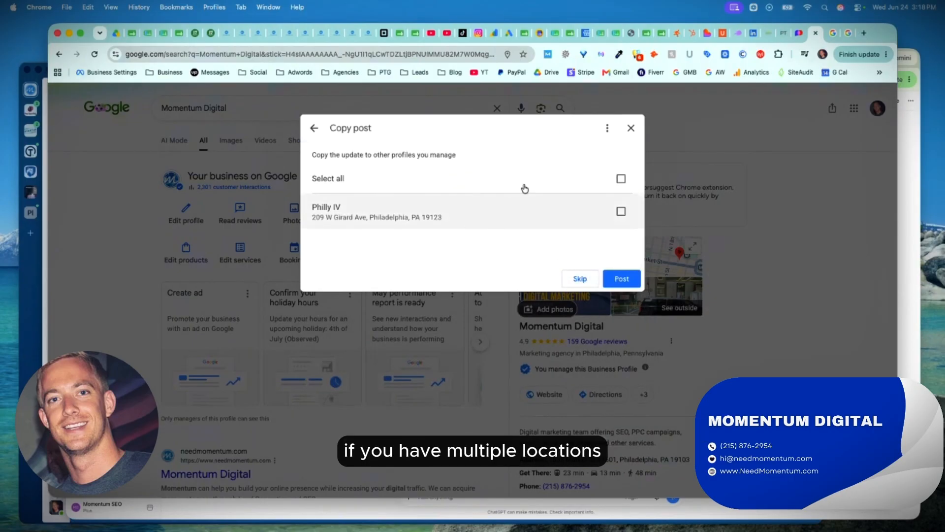
click(621, 280)
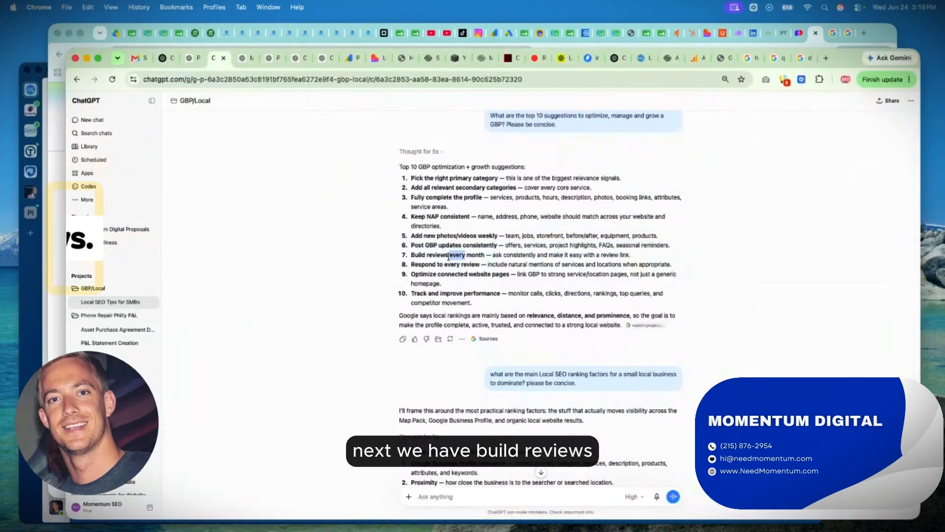
Highlight ChatGPT's "Build reviews every month" suggestion and search Google for "momentum 360" in the plumber image results tab.
triple_click(448, 256)
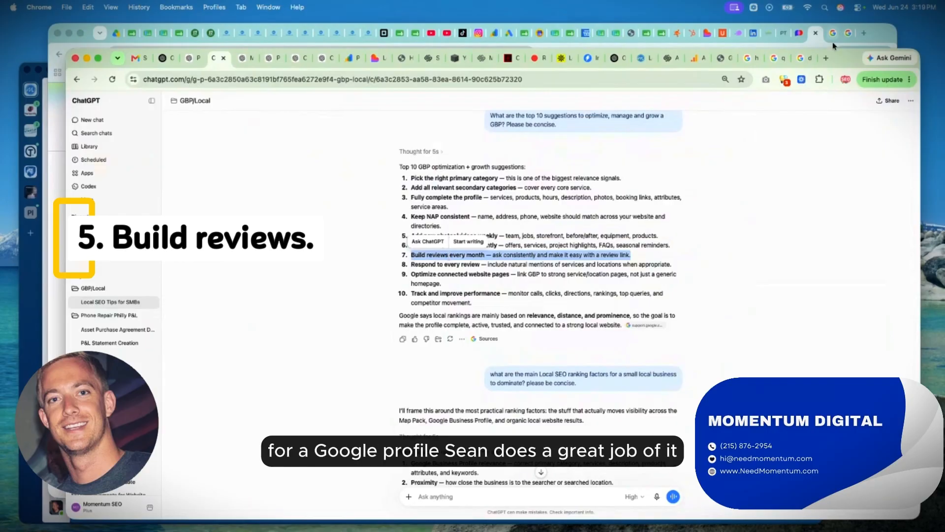
click(832, 35)
click(408, 51)
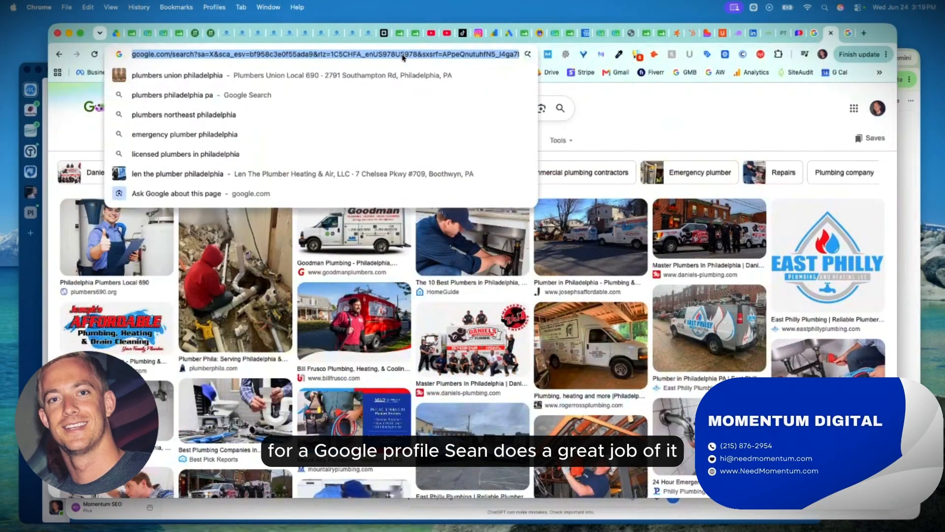
text(momentum 3360)
key(Return)
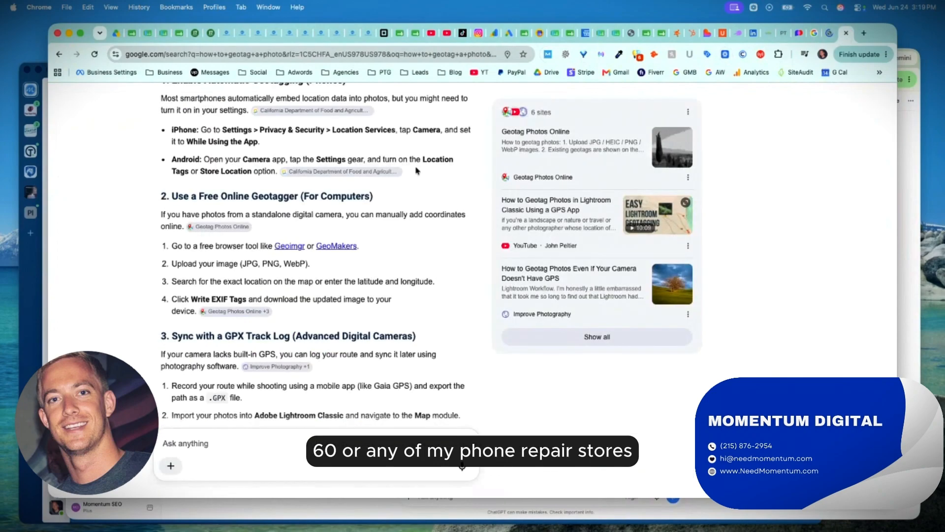
Search Google for "phone repair philly" in the geotagging search tab to show the stores' reviews.
scroll(416, 171, up, 5)
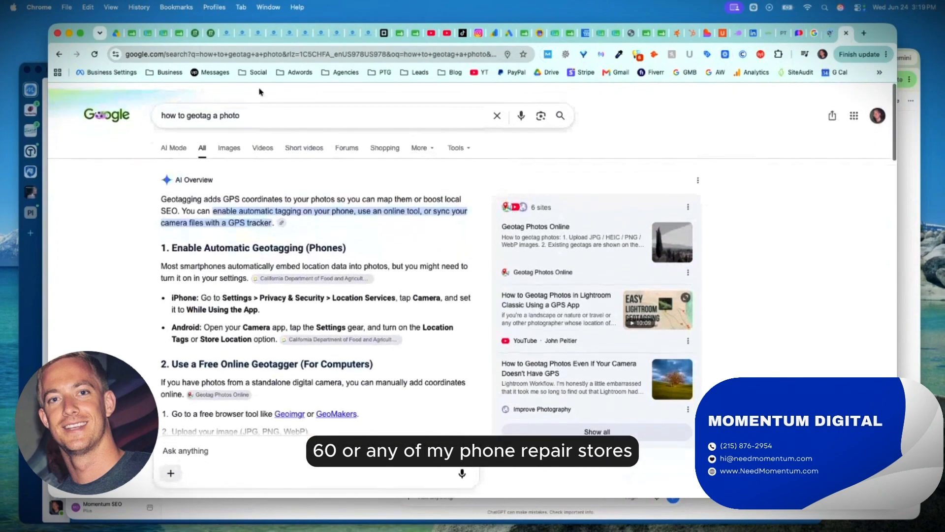
click(249, 59)
text(phone r)
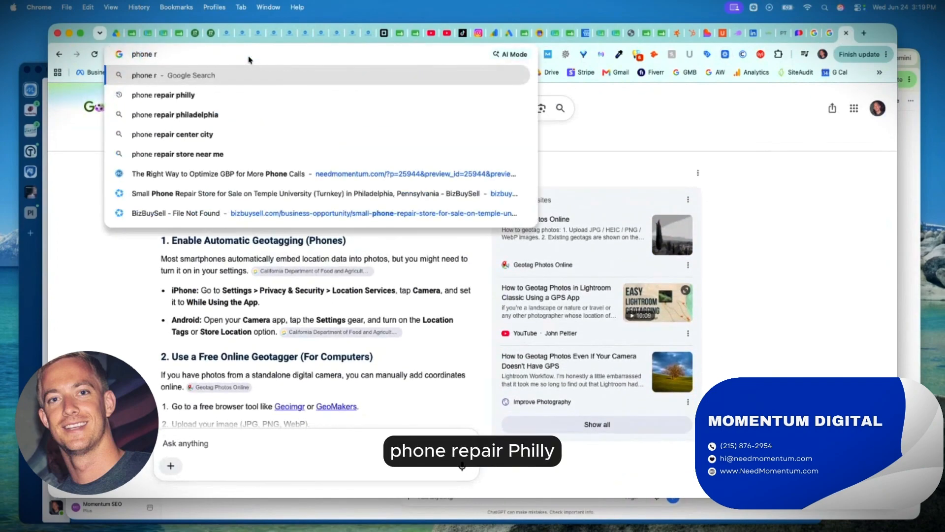
key(Return)
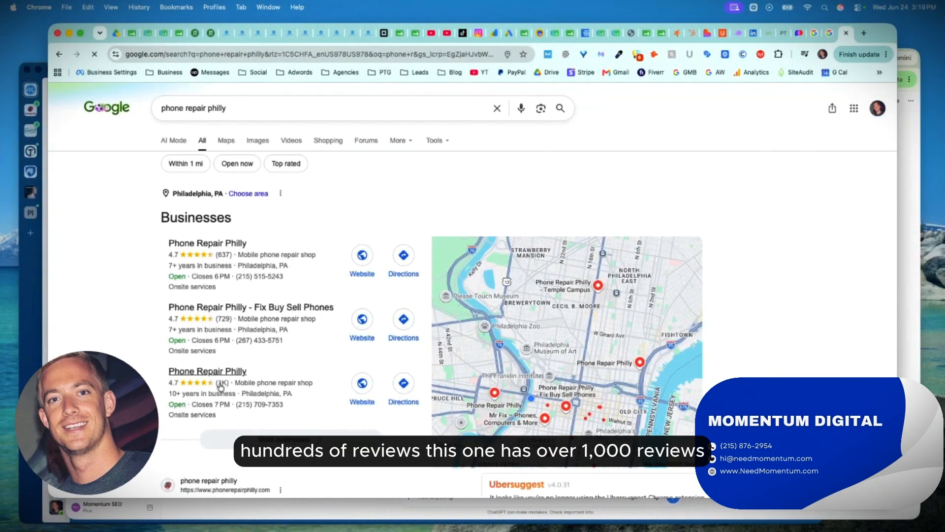
Look over Momentum 360's Google search results and its business panel with the review rating.
click(823, 35)
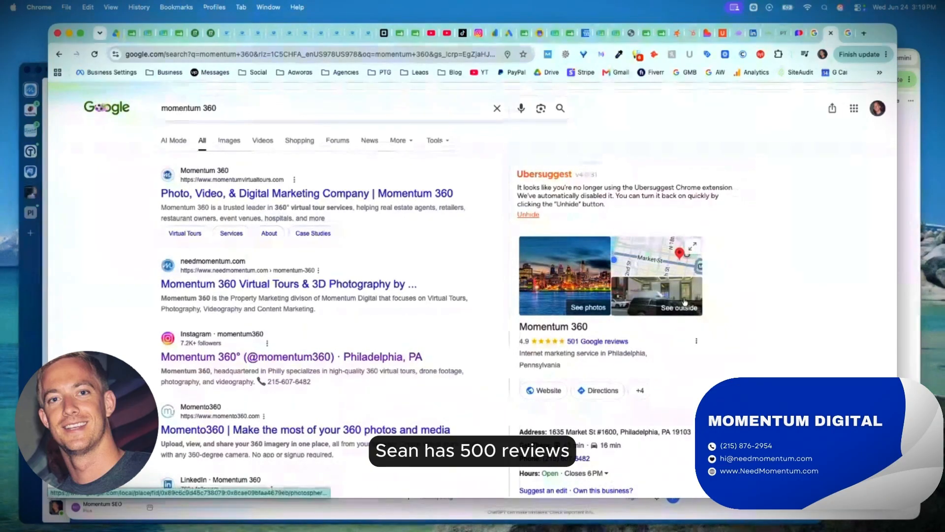
scroll(640, 265, down, 3)
scroll(639, 264, up, 3)
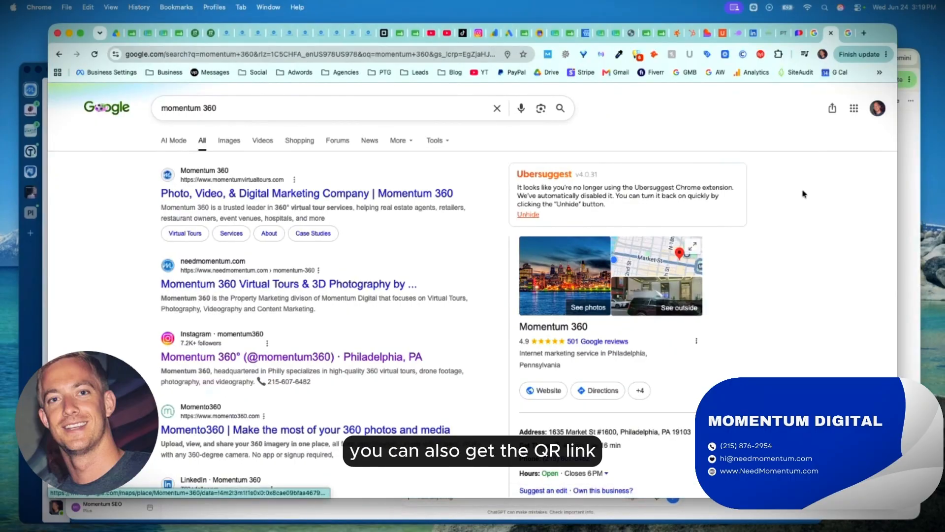
Copy the customer review link from Momentum Digital's Google Business Profile, then close the review request dialog.
click(815, 34)
click(346, 248)
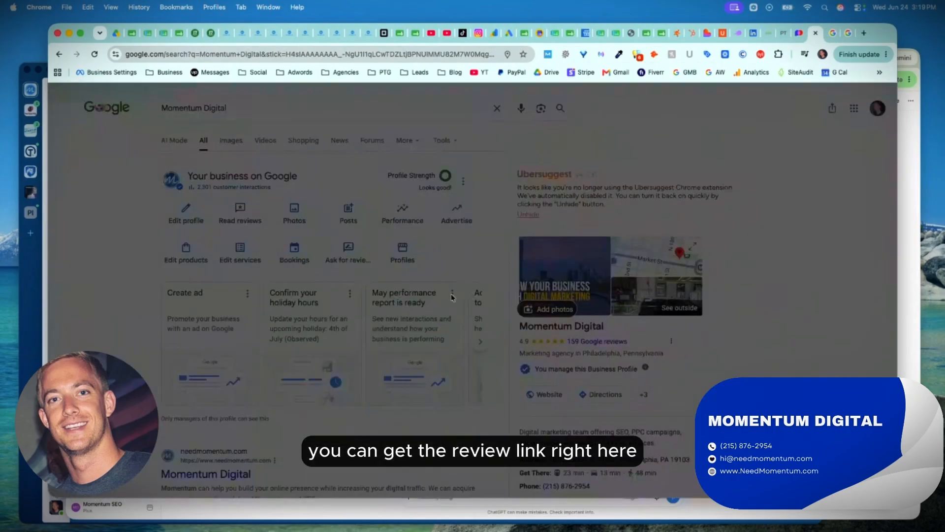
click(500, 228)
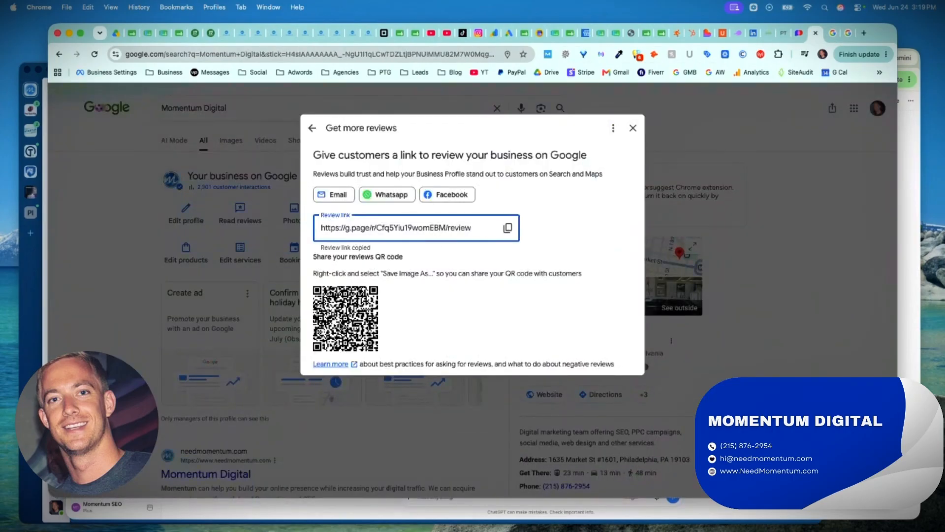
click(632, 128)
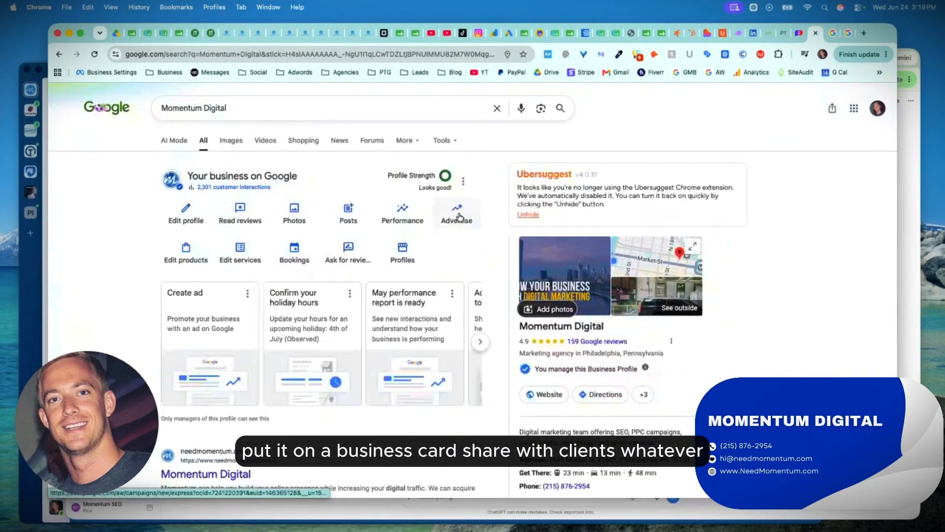
scroll(464, 215, down, 5)
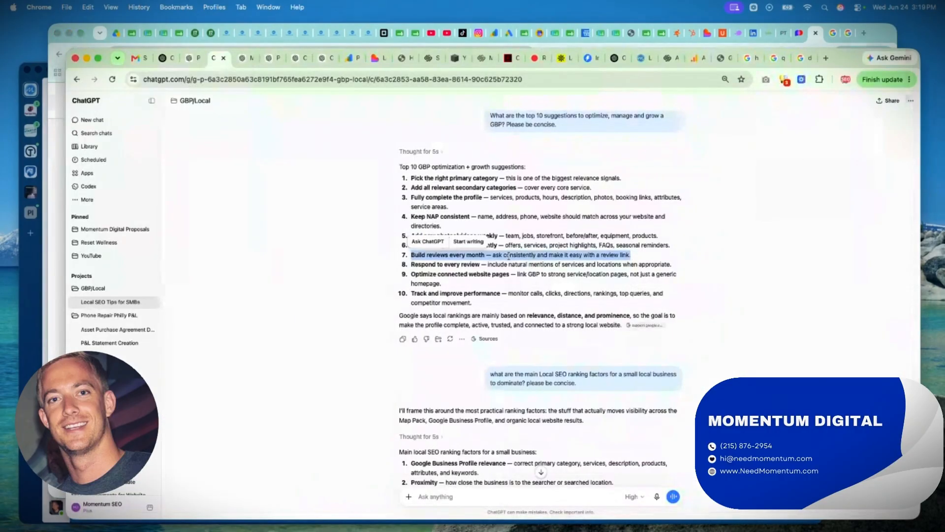
Highlight ChatGPT's "Respond to every review" and "Optimize connected website pages" suggestions, including the advice to link to strong service/location pages.
triple_click(453, 263)
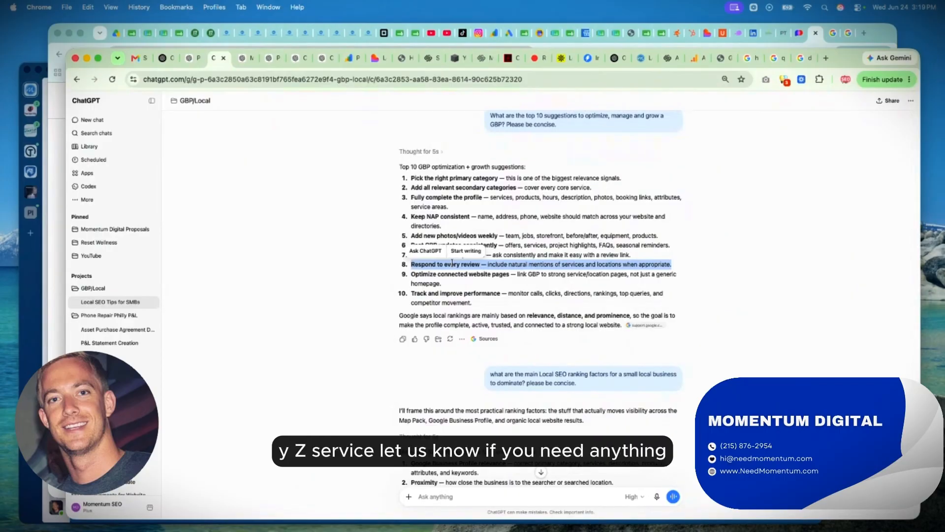
triple_click(438, 273)
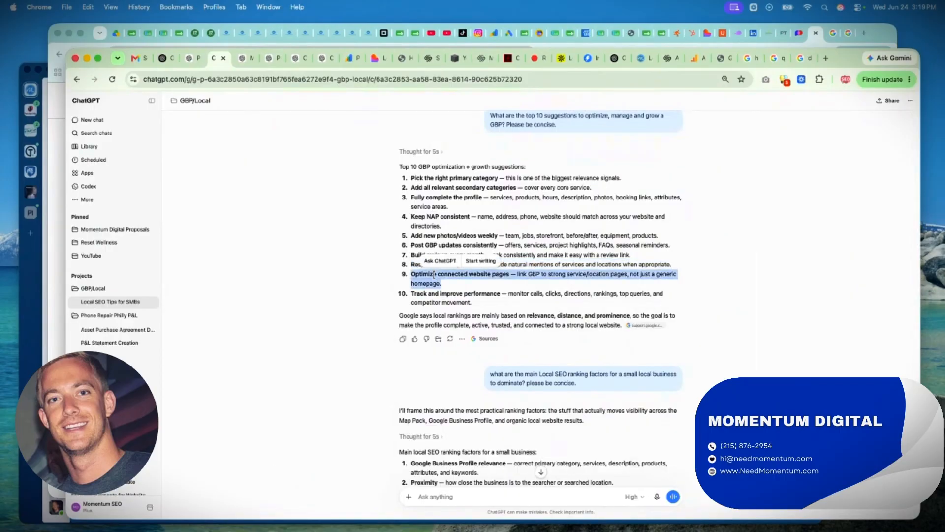
click(516, 282)
drag(516, 282, 533, 274)
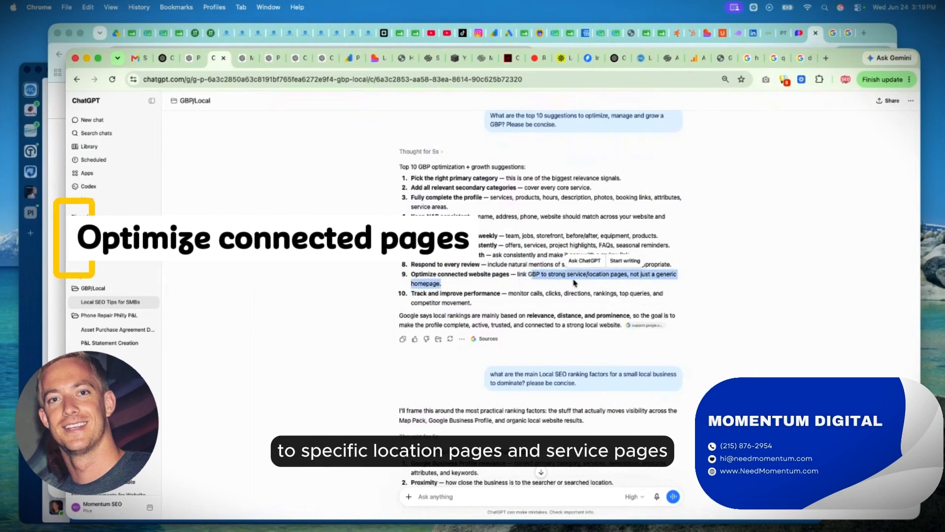
click(814, 44)
scroll(374, 144, up, 3)
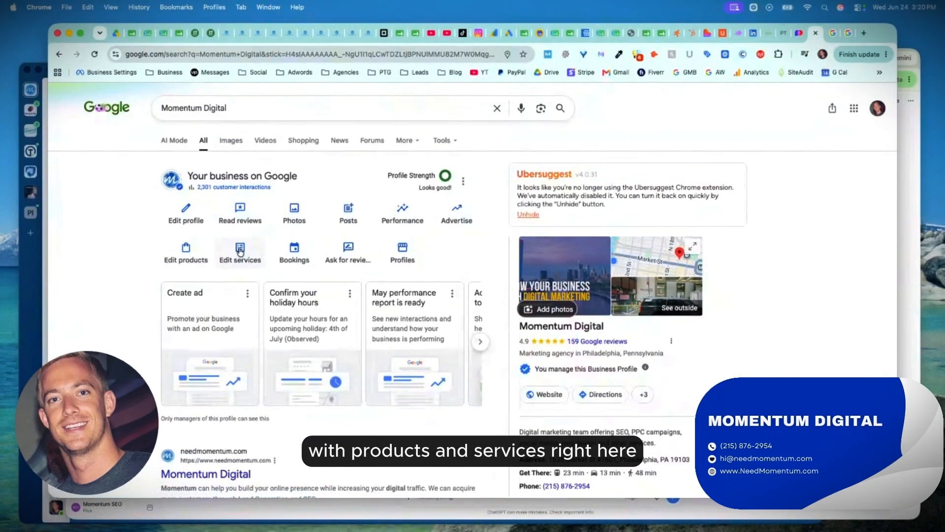
click(240, 251)
scroll(387, 323, down, 3)
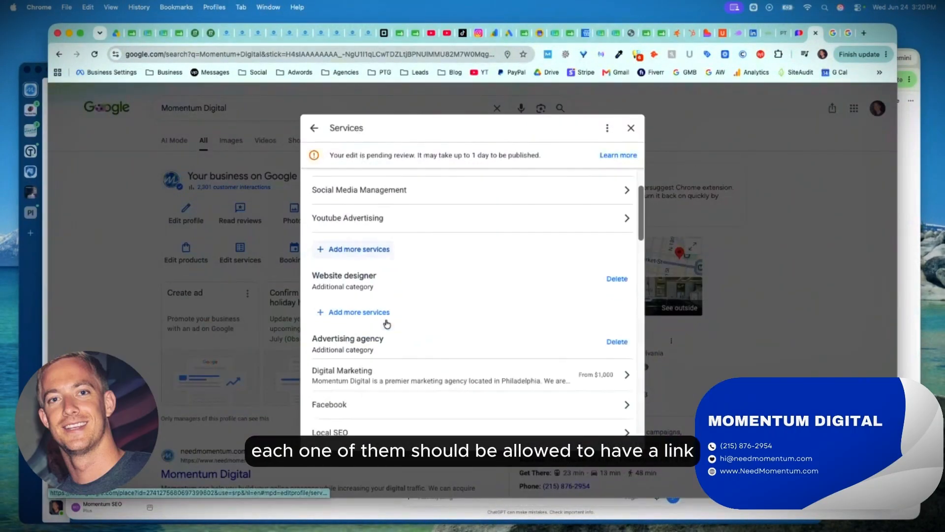
scroll(387, 323, down, 2)
click(387, 320)
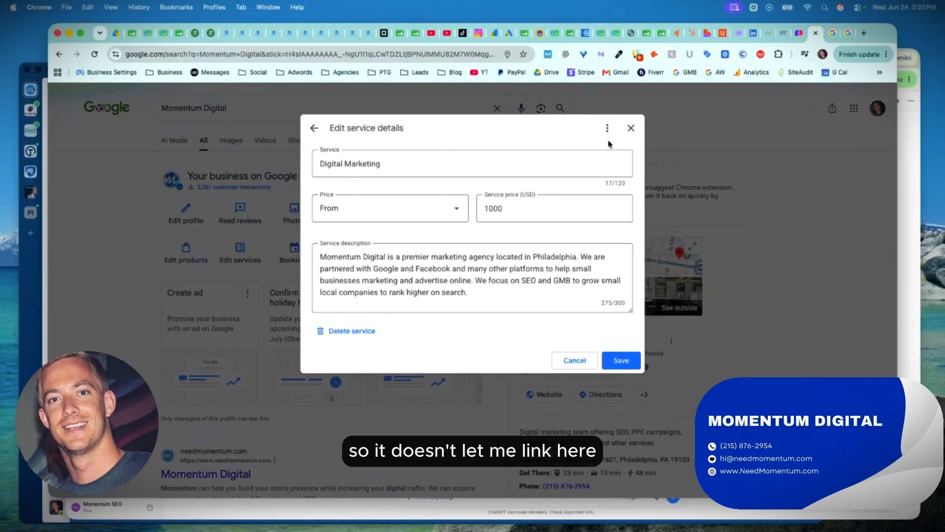
click(631, 128)
click(543, 315)
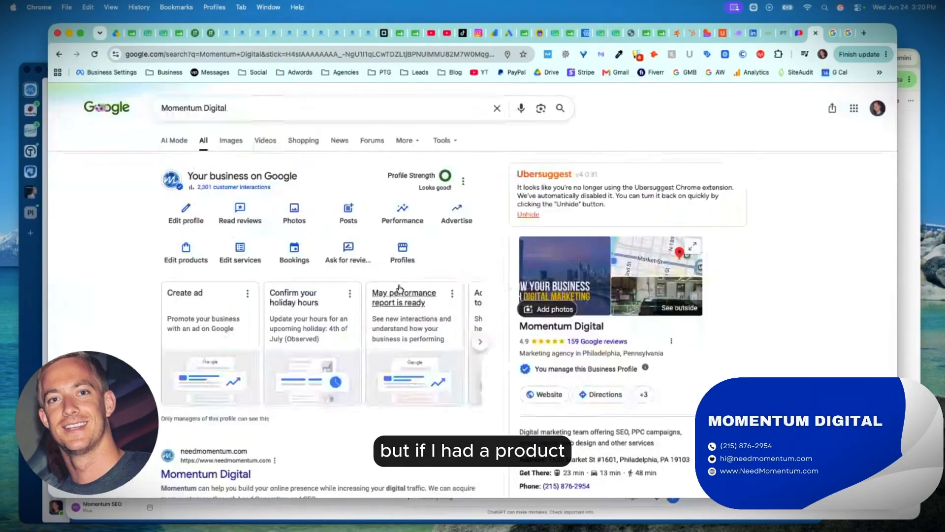
Start a new product for the profile, enter "sd" as its landing page URL, and close the form without publishing.
click(197, 259)
click(471, 400)
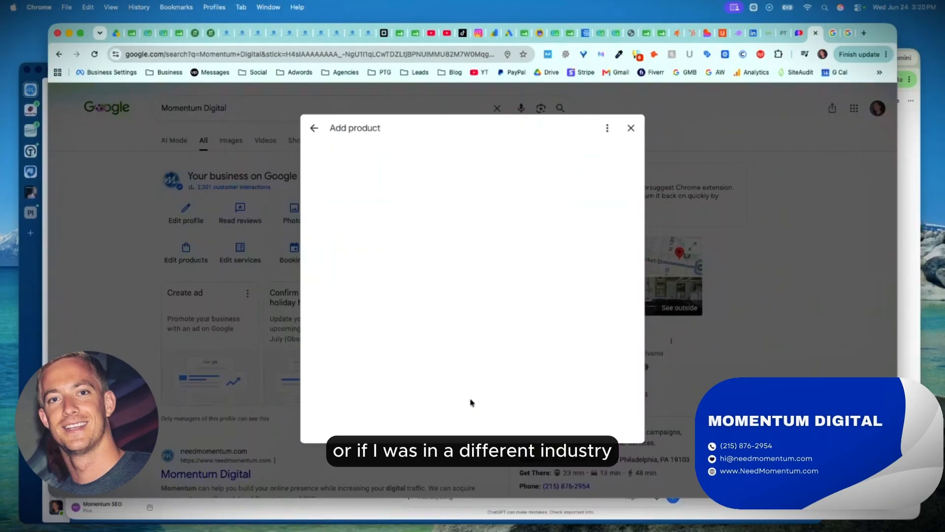
scroll(391, 252, down, 3)
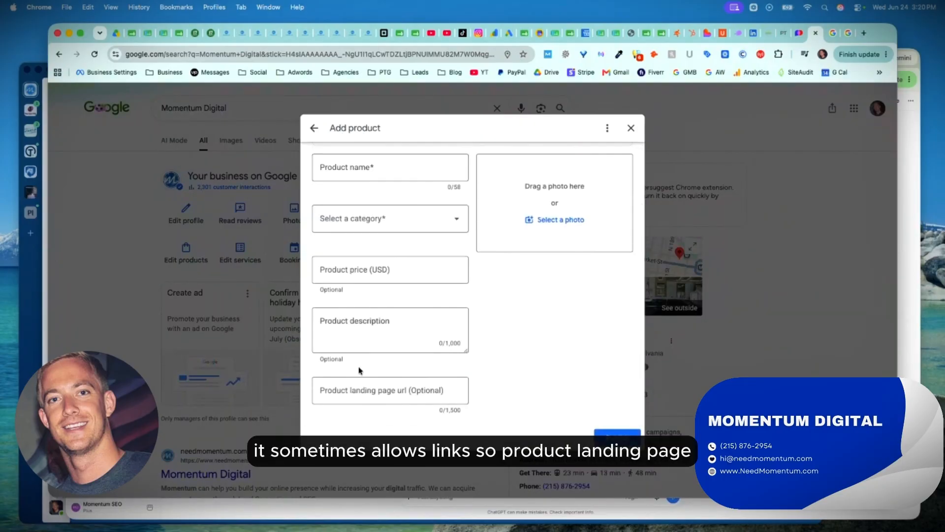
click(354, 391)
text(sd)
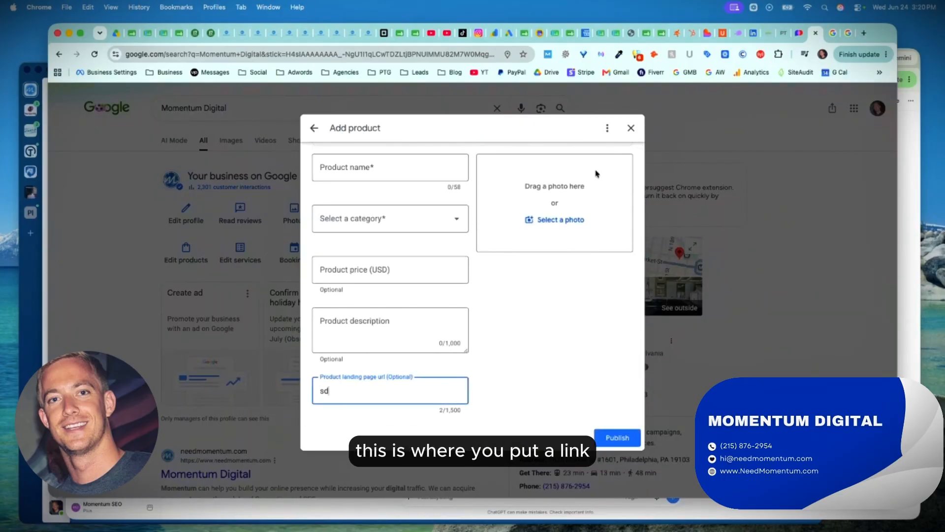
click(630, 129)
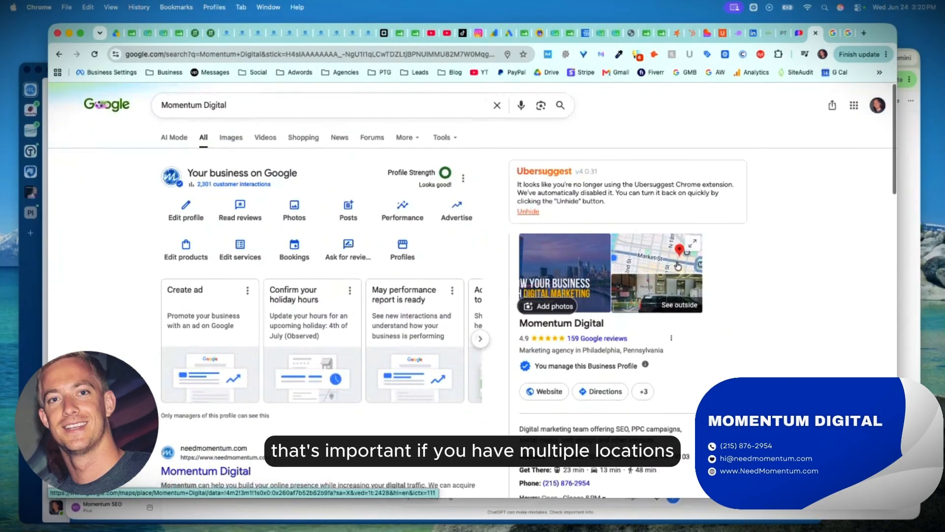
View Phone Repair Philly's University City and Center City location pages from the websites linked in the "phone repair philly" search results.
click(848, 34)
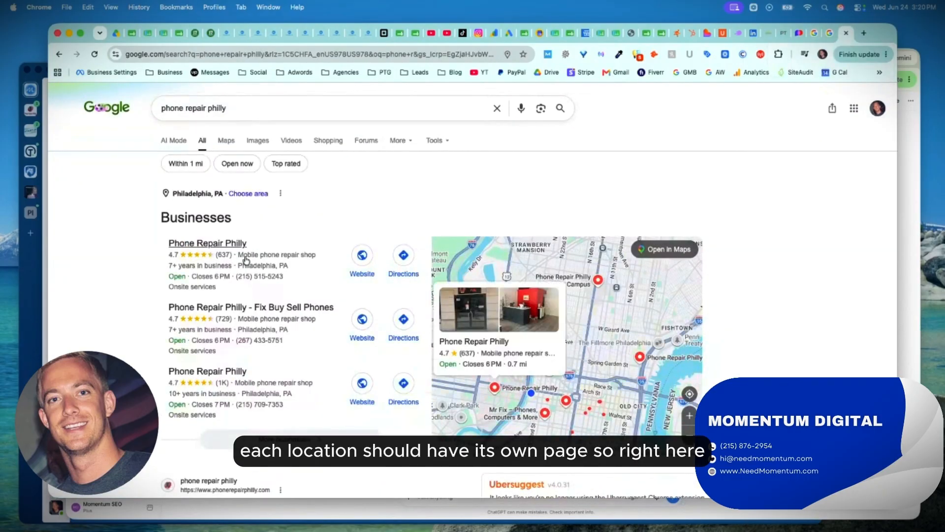
click(362, 256)
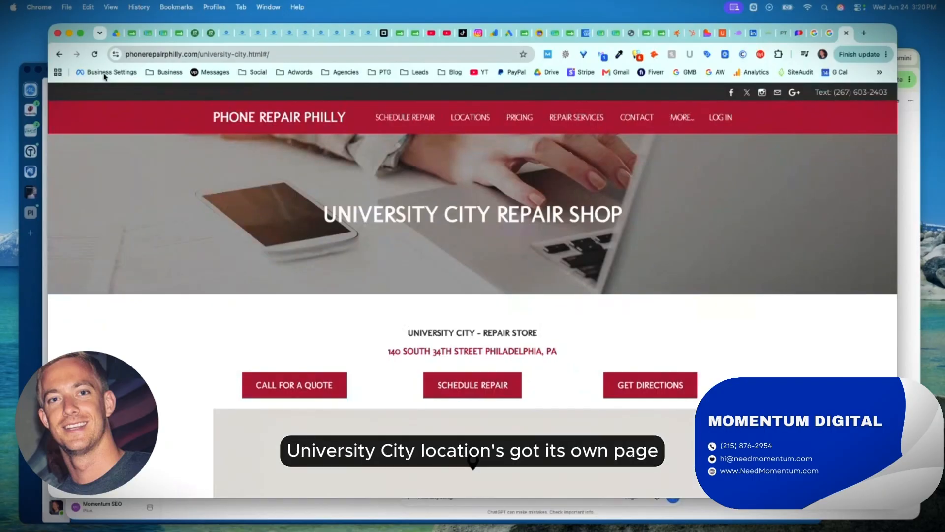
click(60, 55)
click(363, 317)
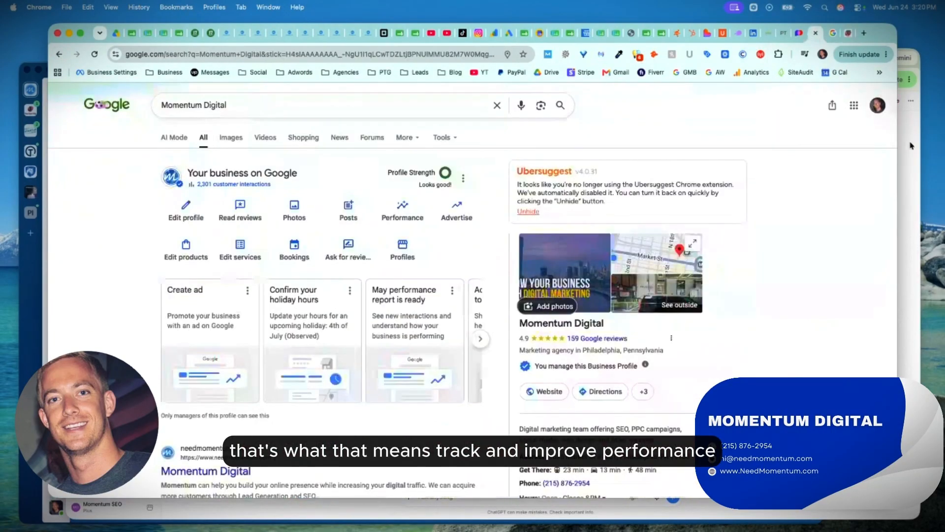
click(911, 145)
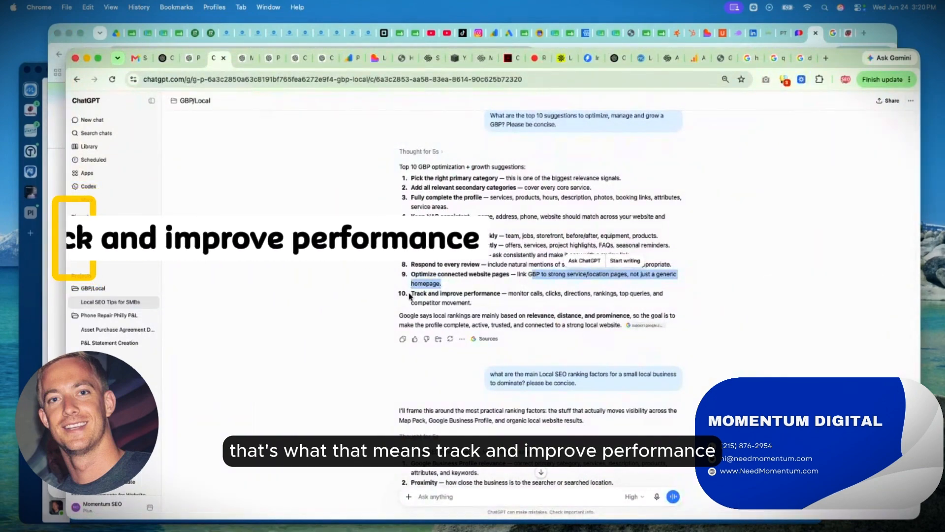
drag(408, 296, 513, 302)
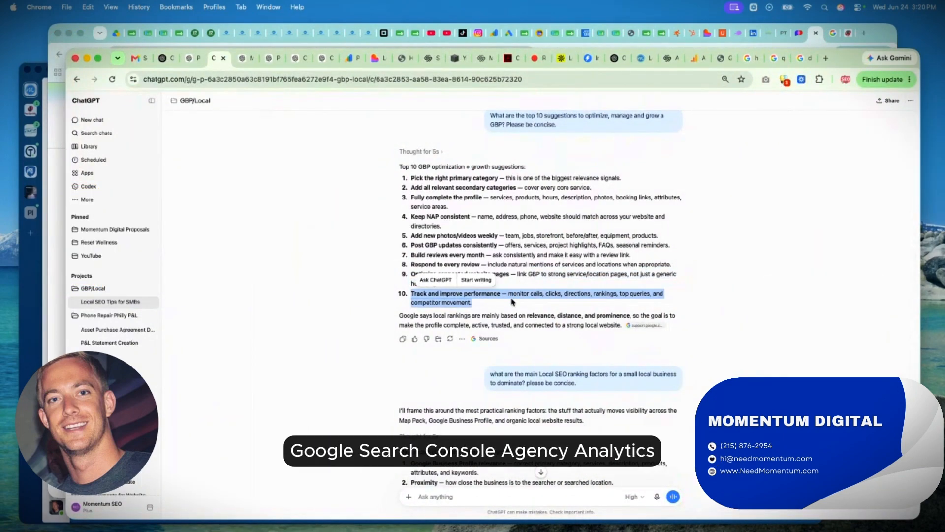
click(881, 40)
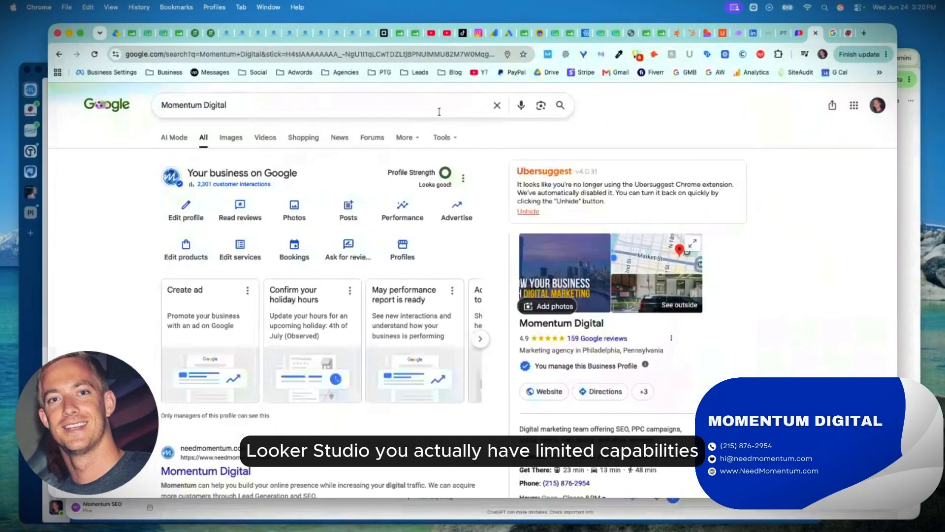
click(398, 215)
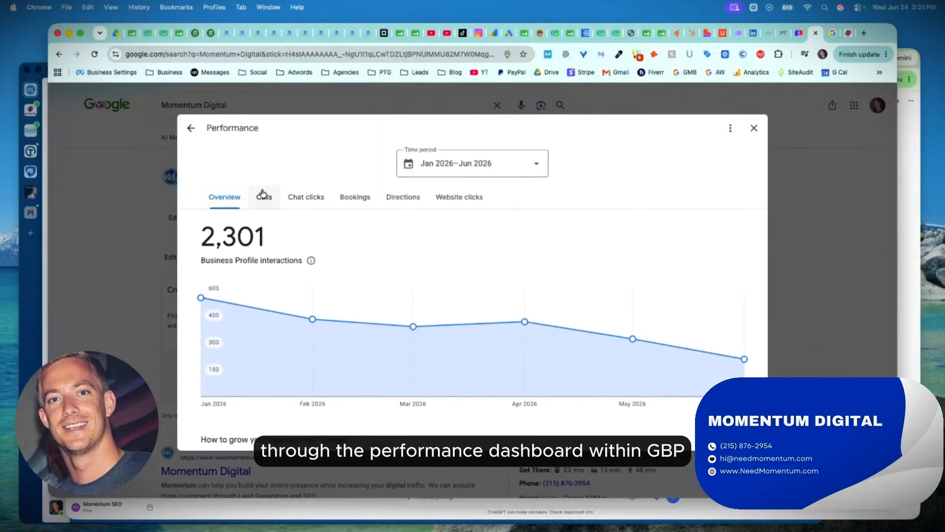
scroll(302, 281, down, 8)
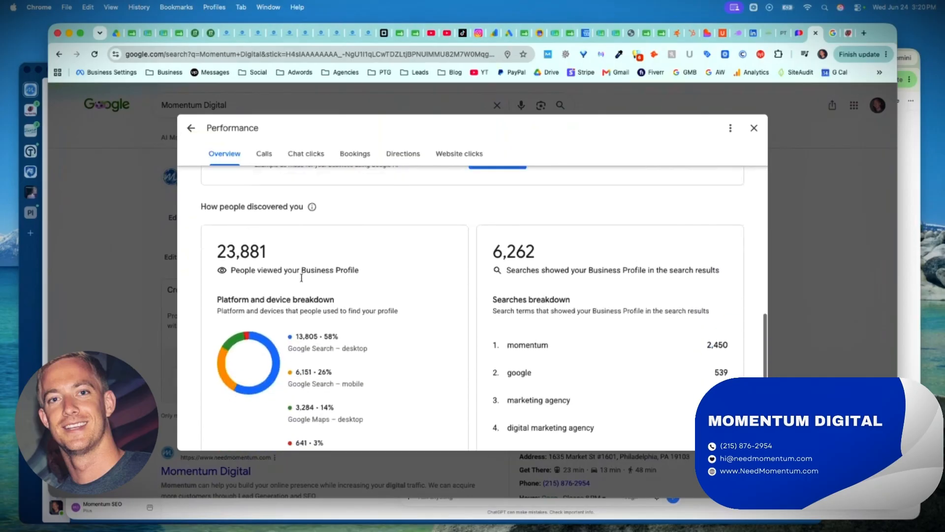
scroll(302, 280, up, 10)
scroll(302, 281, down, 1)
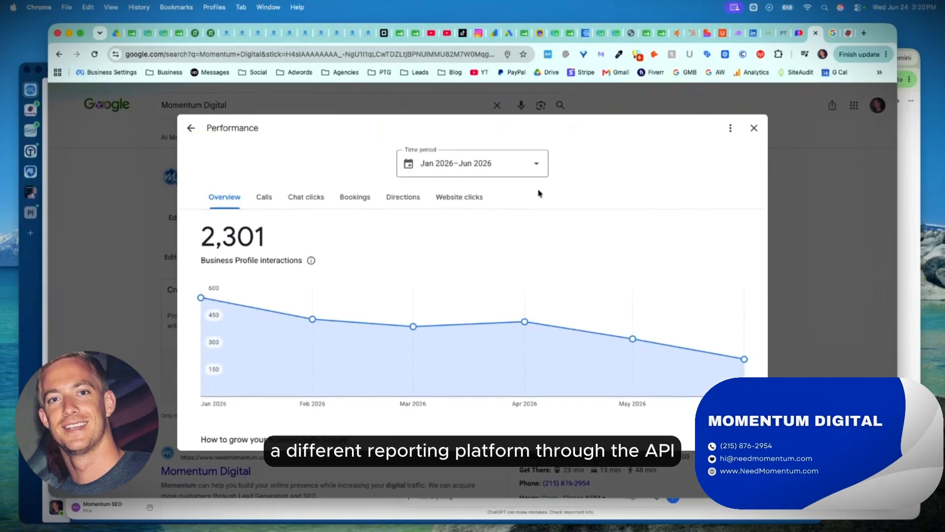
click(751, 130)
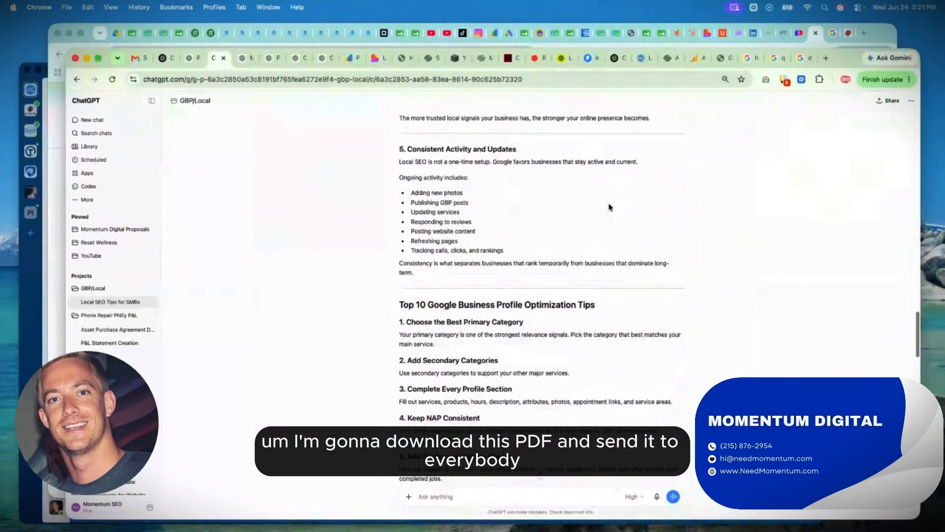
Save the branded Momentum Digital PDF guide from the ChatGPT conversation to the Downloads folder.
scroll(609, 206, down, 15)
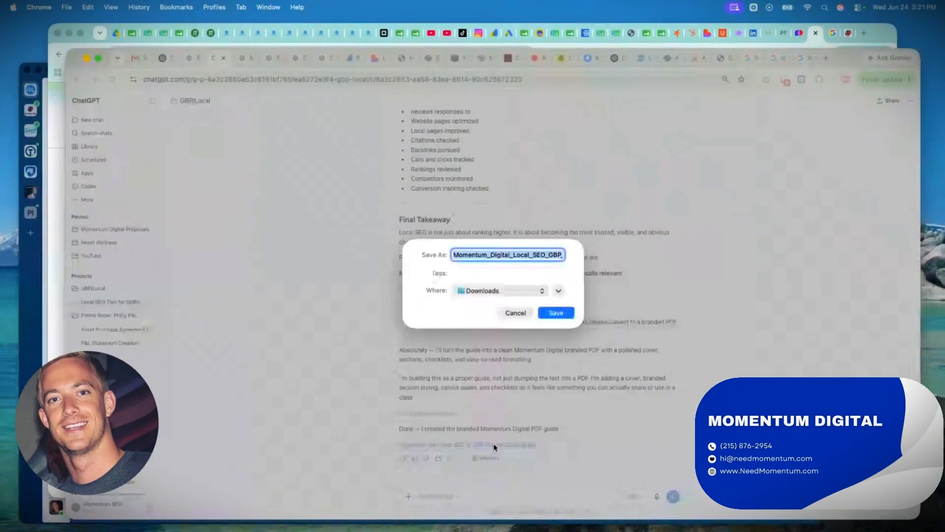
key(Return)
click(312, 294)
Find the question about the main Local SEO ranking factors for a small local business in the ChatGPT conversation and highlight it.
scroll(312, 294, up, 20)
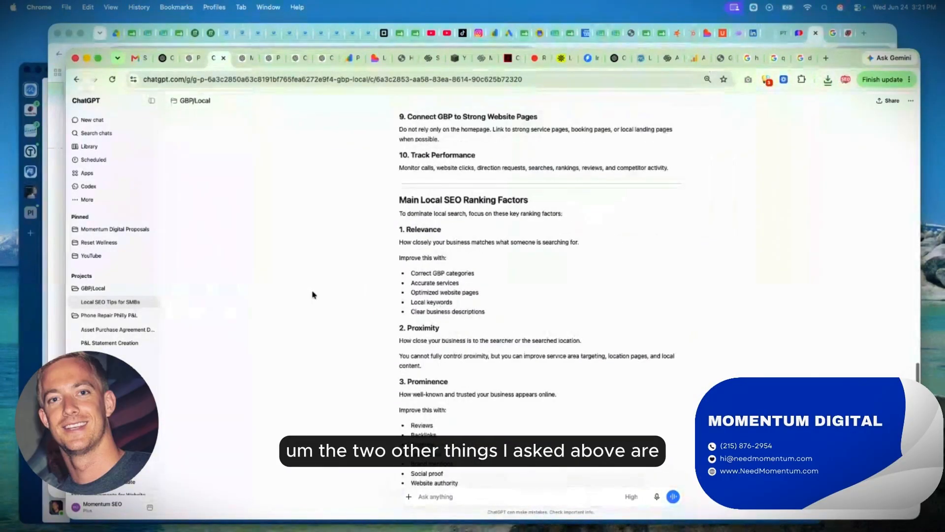
scroll(312, 295, up, 10)
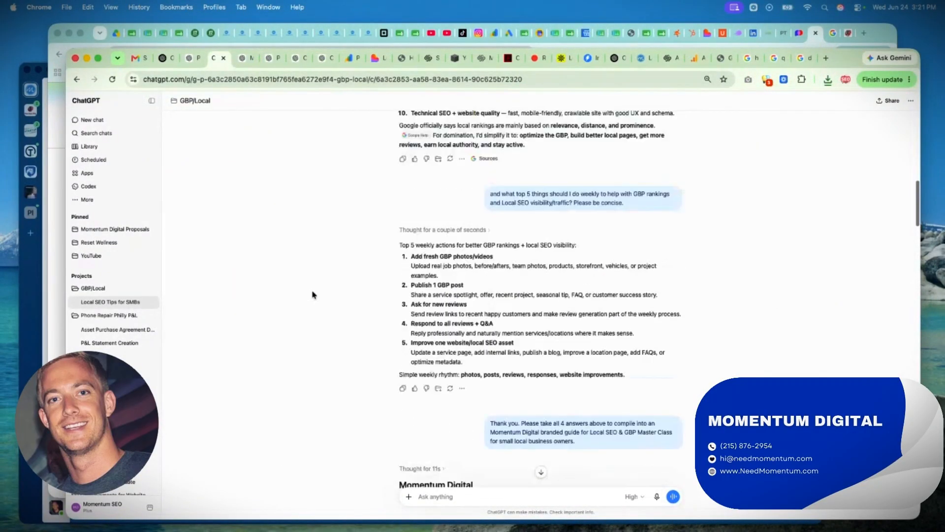
triple_click(538, 298)
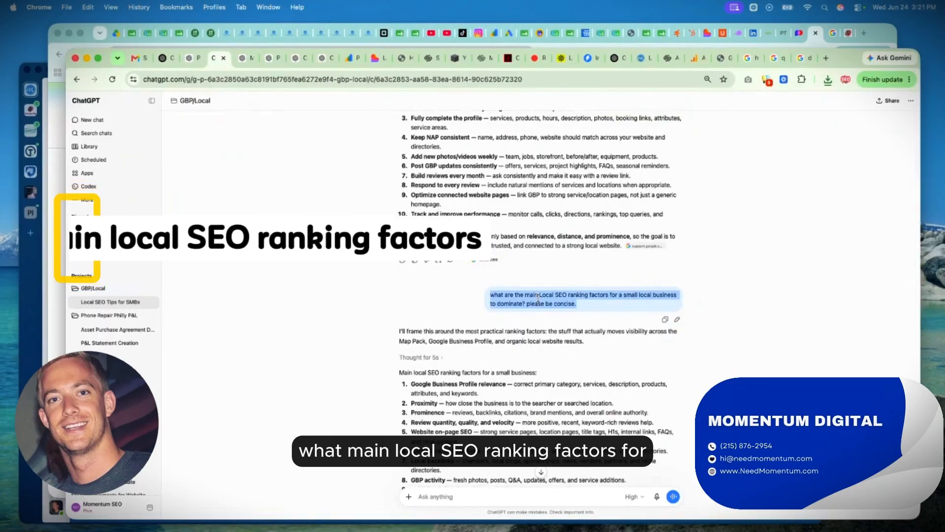
click(600, 303)
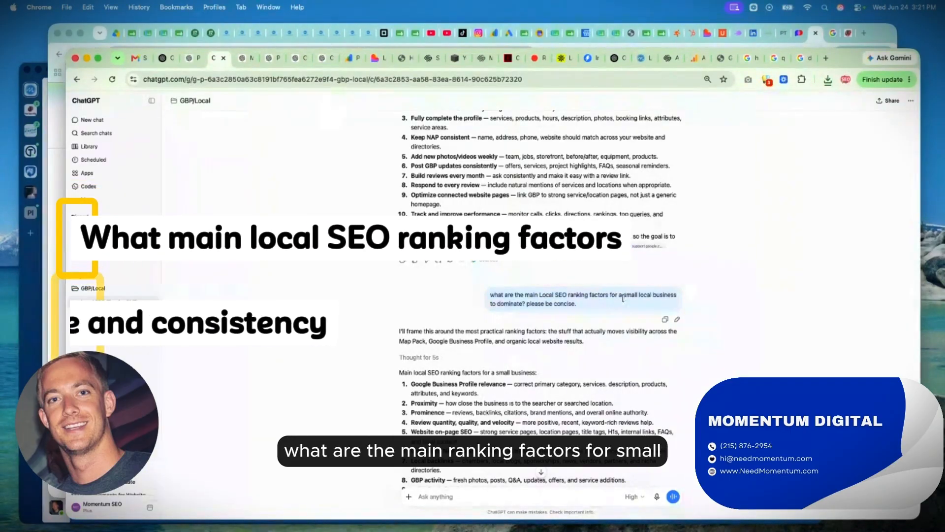
Highlight the ranking factors from Prominence and reviews through website on-page SEO, NAP citations and local backlinks while reviewing ChatGPT's answer.
scroll(600, 303, down, 3)
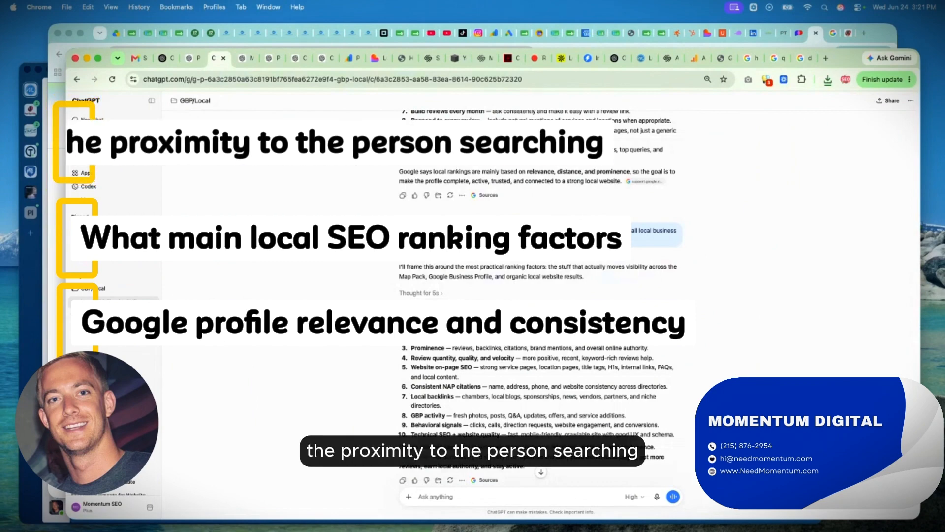
triple_click(417, 348)
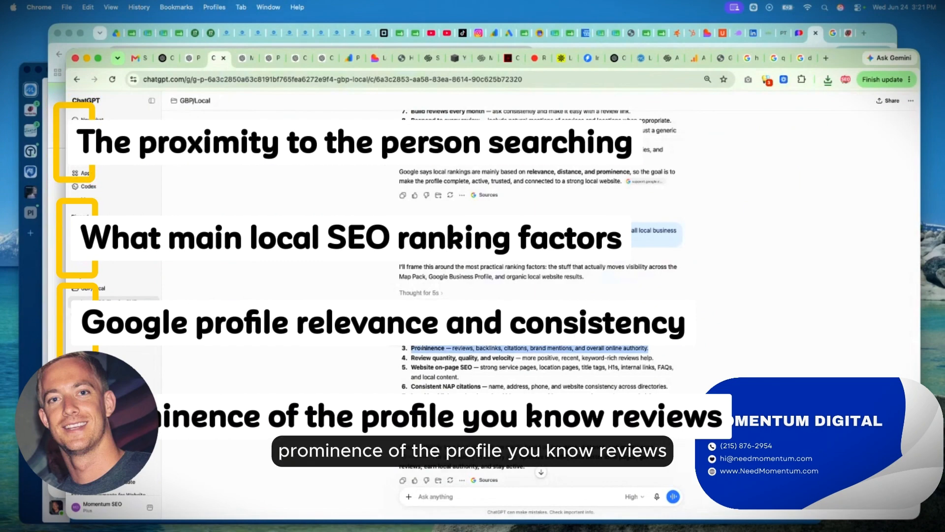
triple_click(453, 357)
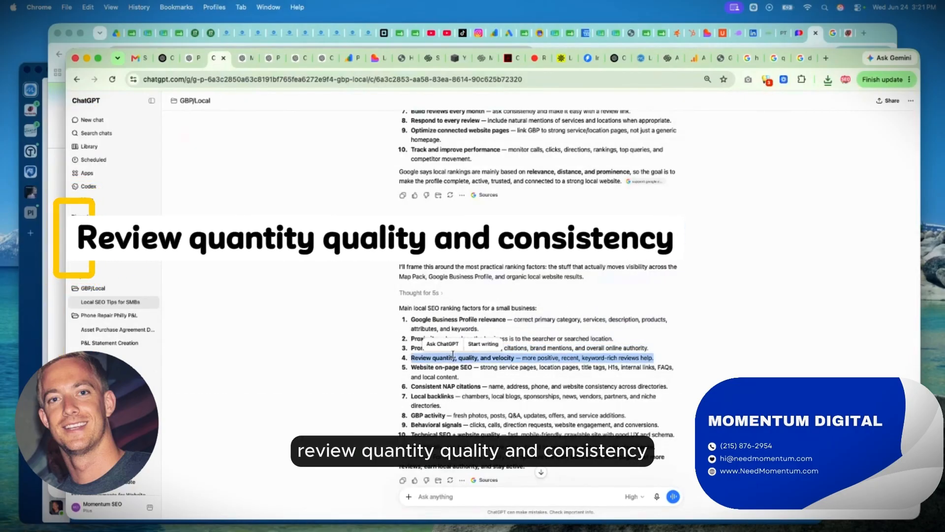
triple_click(426, 366)
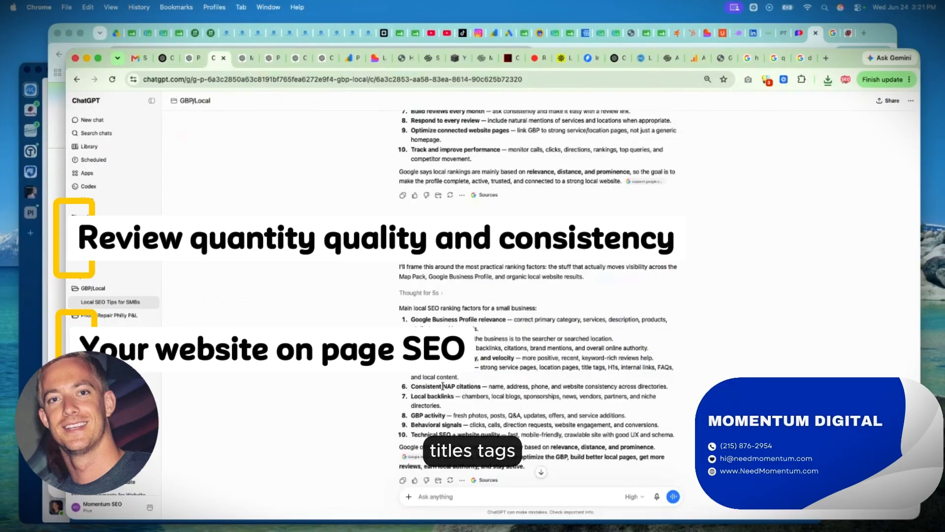
triple_click(458, 386)
drag(443, 386, 531, 386)
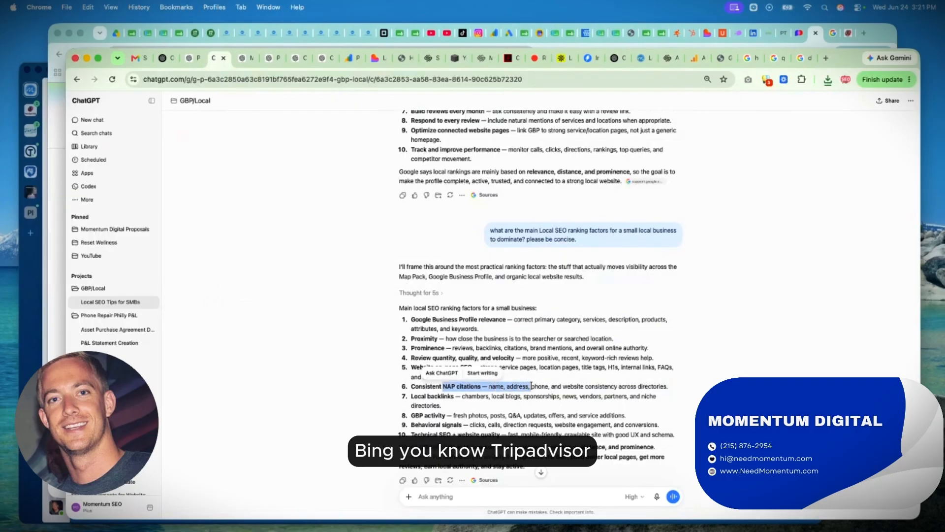
triple_click(437, 397)
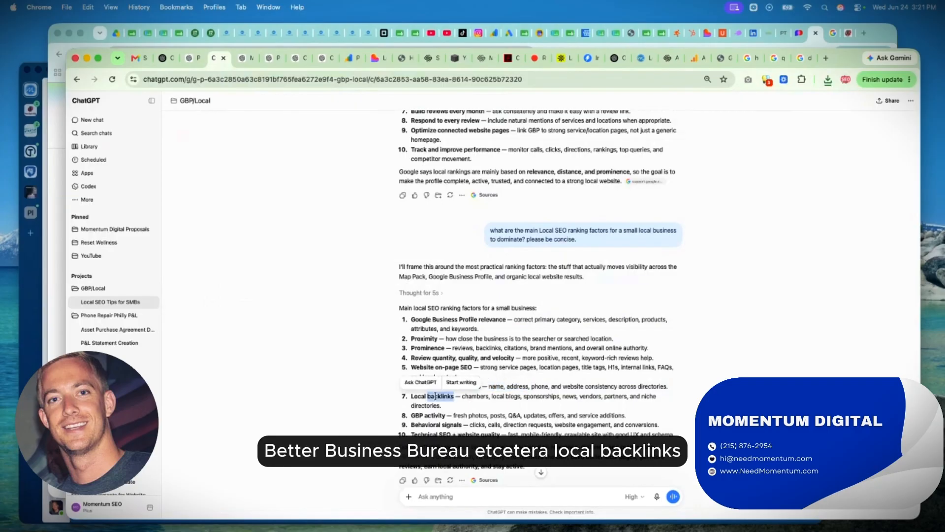
click(510, 402)
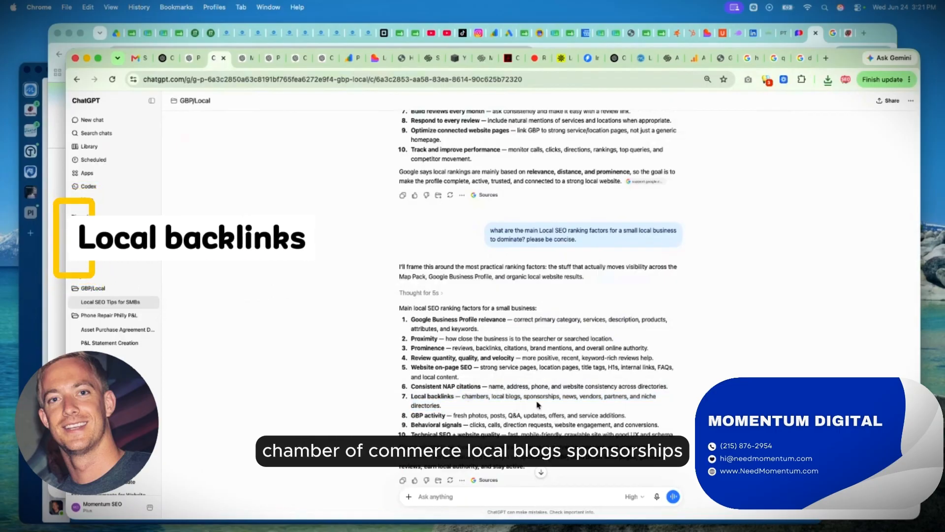
Highlight the list of ranking factors, followed by its GBP activity, Behavioral signals and Technical SEO + website quality entries.
scroll(538, 404, down, 2)
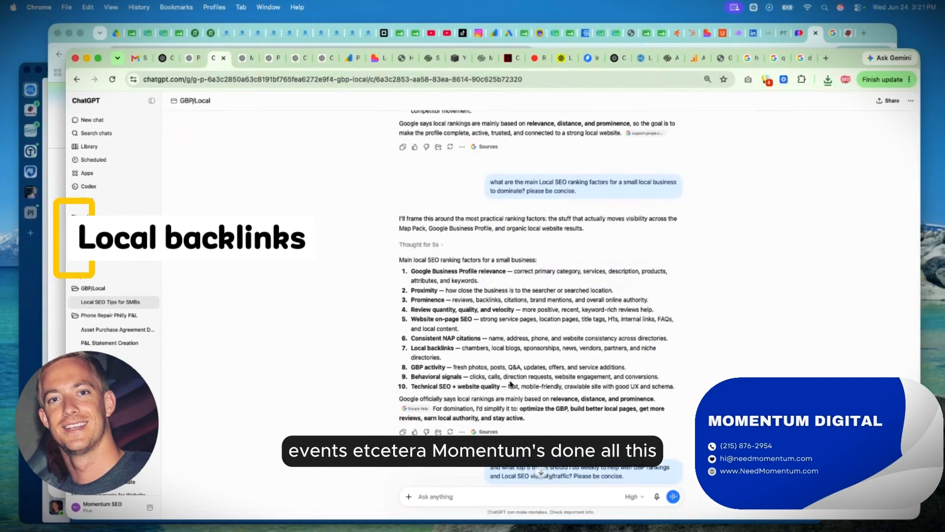
drag(510, 384, 406, 268)
scroll(455, 348, down, 1)
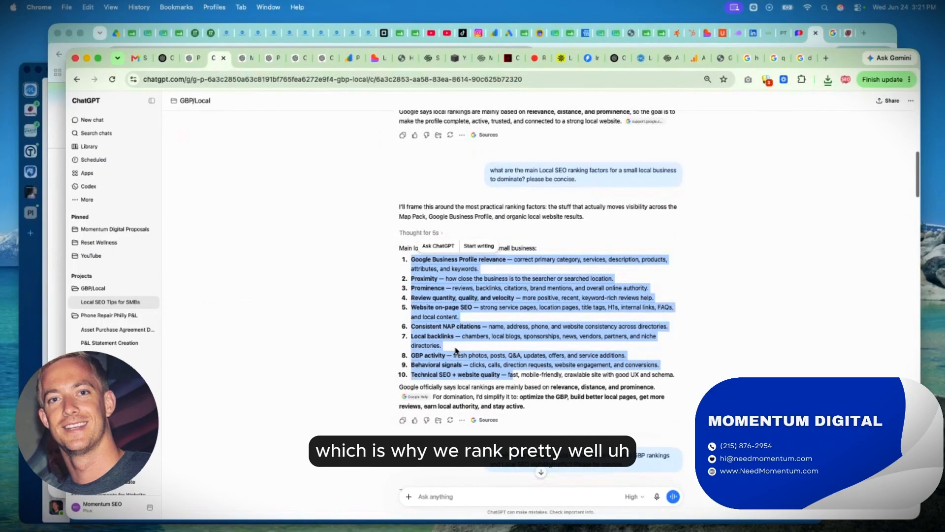
triple_click(445, 354)
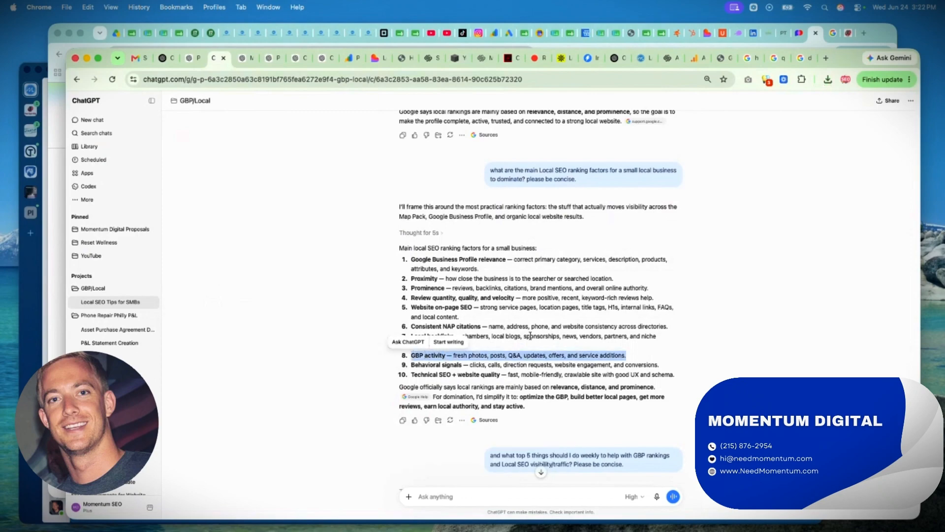
triple_click(459, 364)
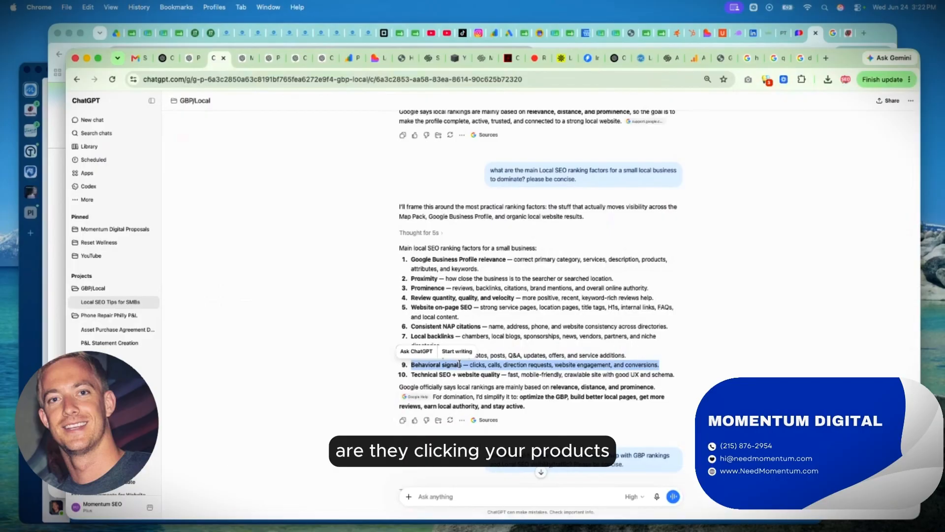
click(475, 364)
scroll(476, 363, down, 1)
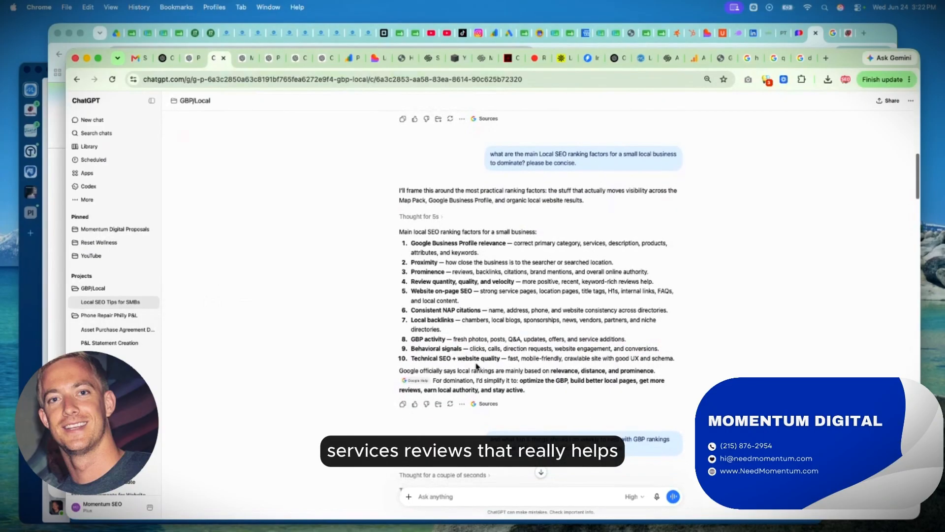
triple_click(498, 357)
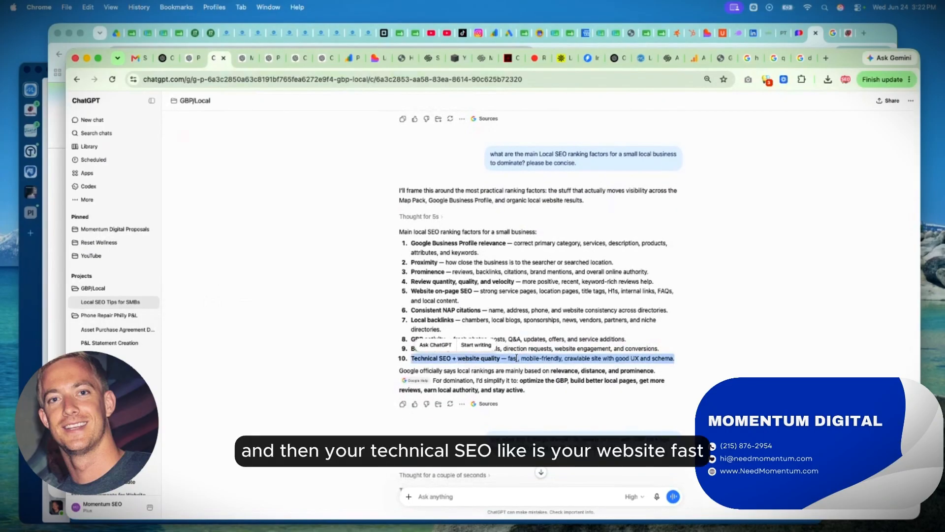
Highlight the question about the top 5 weekly things and go through ChatGPT's weekly actions, from fresh GBP photos/videos to improving a website/local SEO asset.
scroll(515, 358, down, 6)
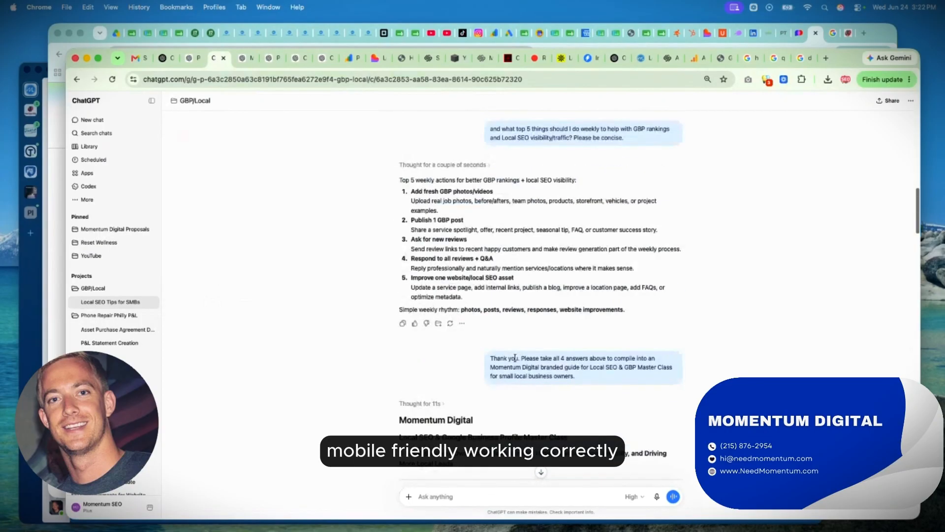
triple_click(536, 133)
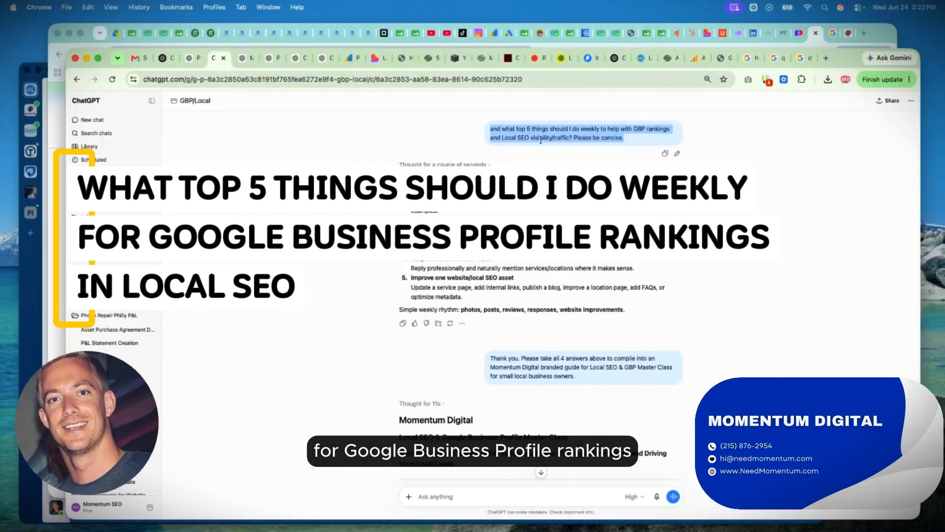
triple_click(451, 192)
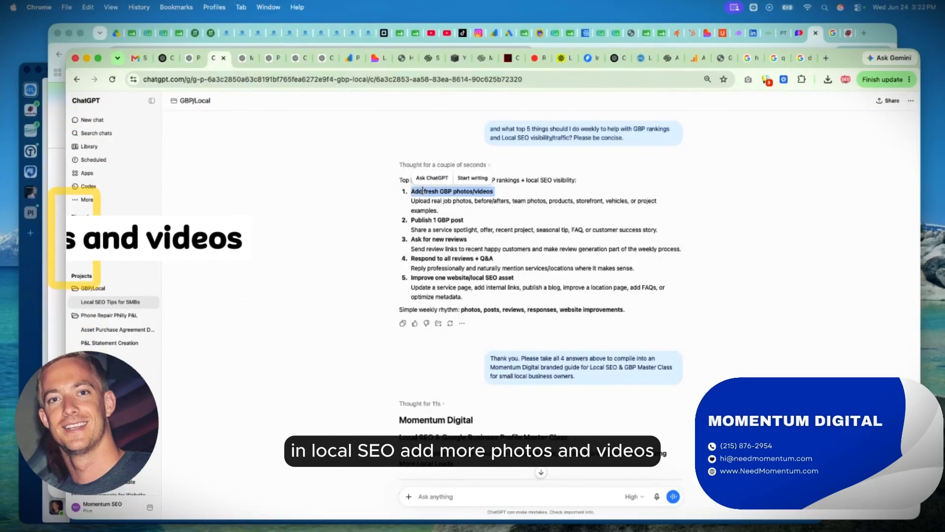
triple_click(439, 221)
triple_click(438, 239)
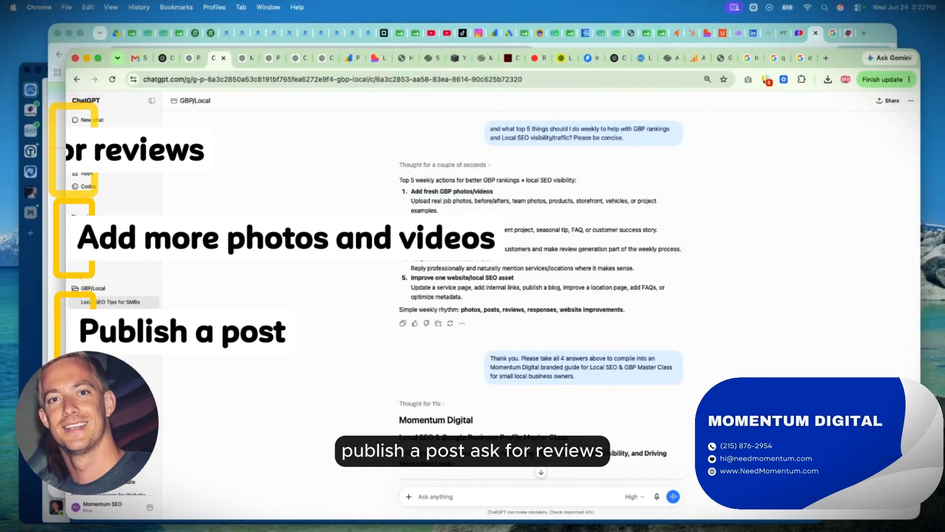
triple_click(448, 278)
scroll(448, 278, down, 5)
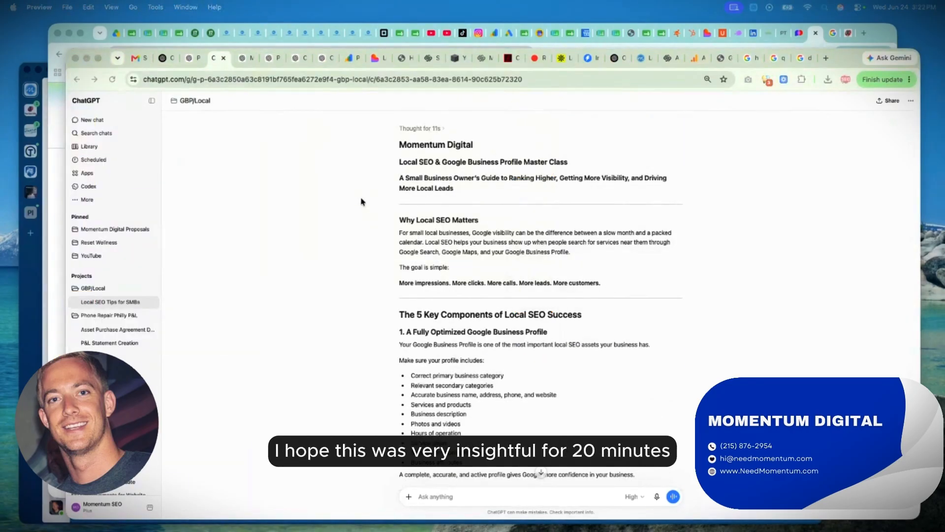
Switch to Preview and look through the Local SEO & GBP Master Class PDF from page 2 to page 7, returning to its cover.
key(super+Tab)
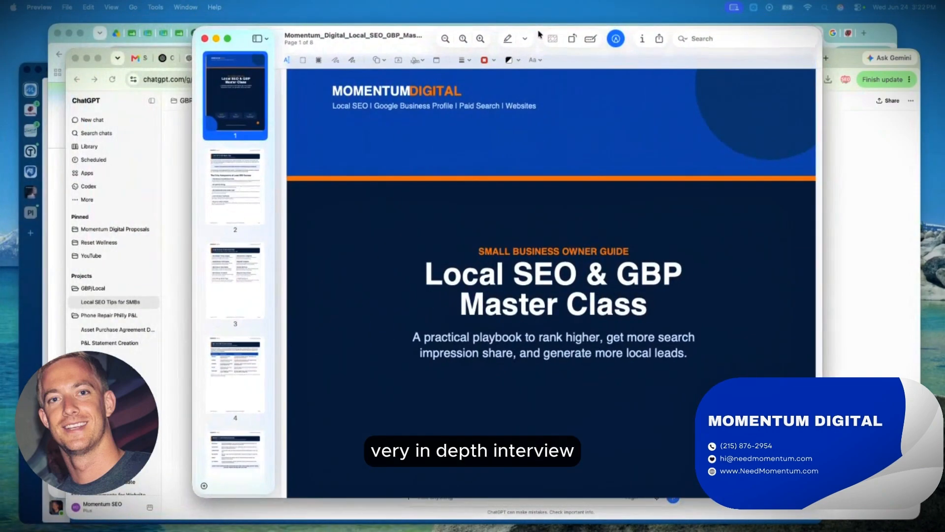
click(234, 192)
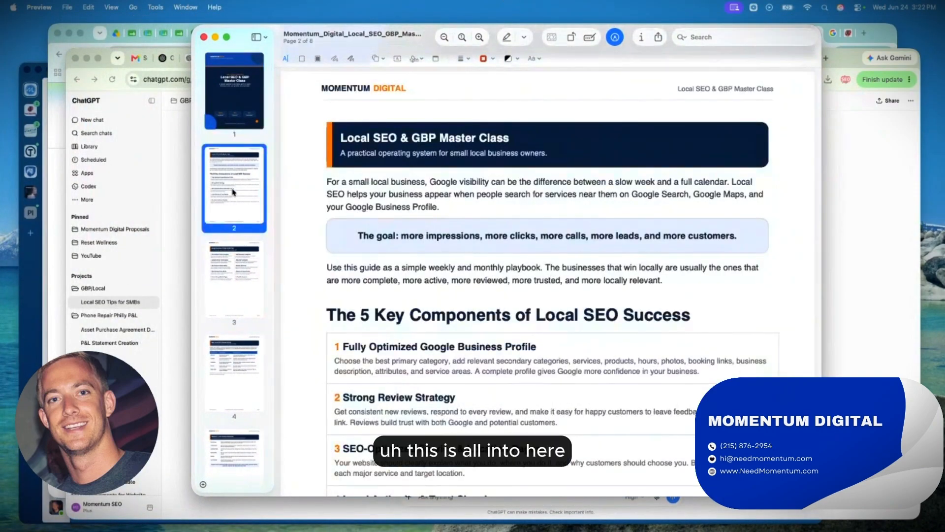
scroll(381, 231, down, 15)
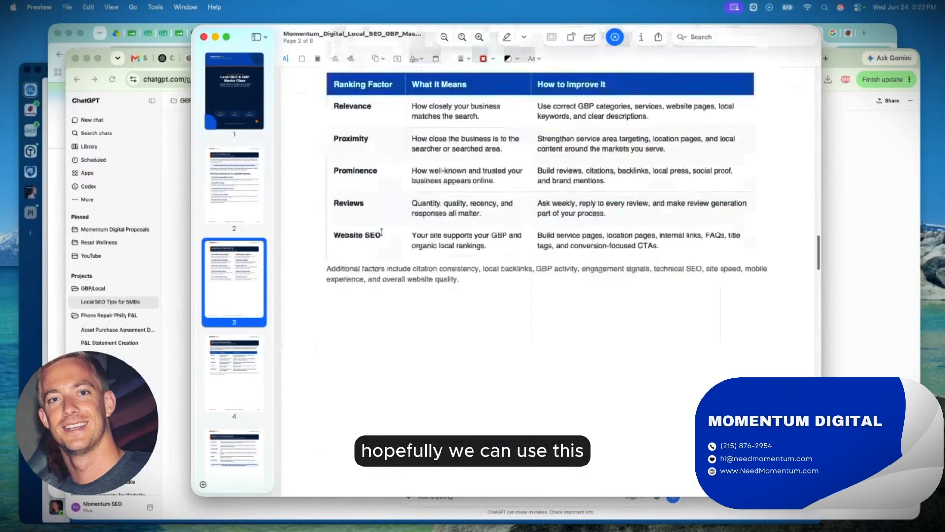
scroll(381, 231, down, 20)
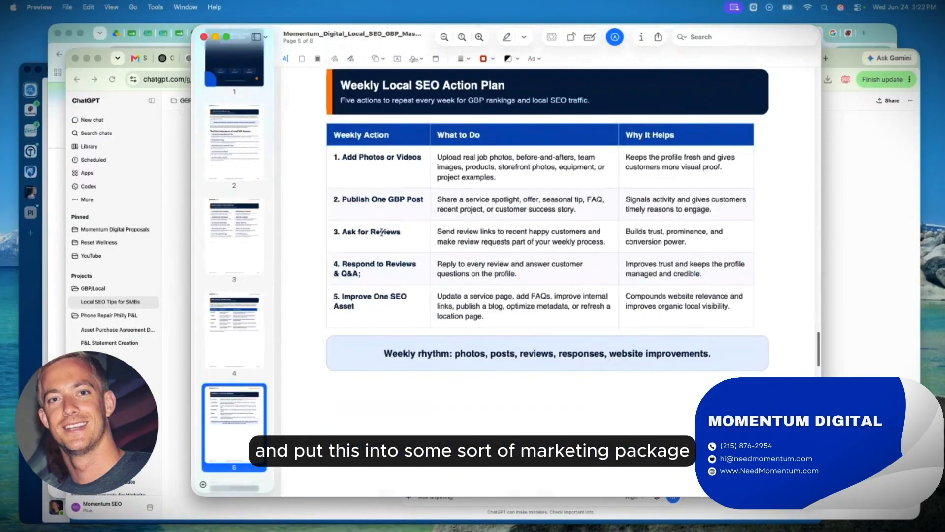
scroll(382, 232, down, 20)
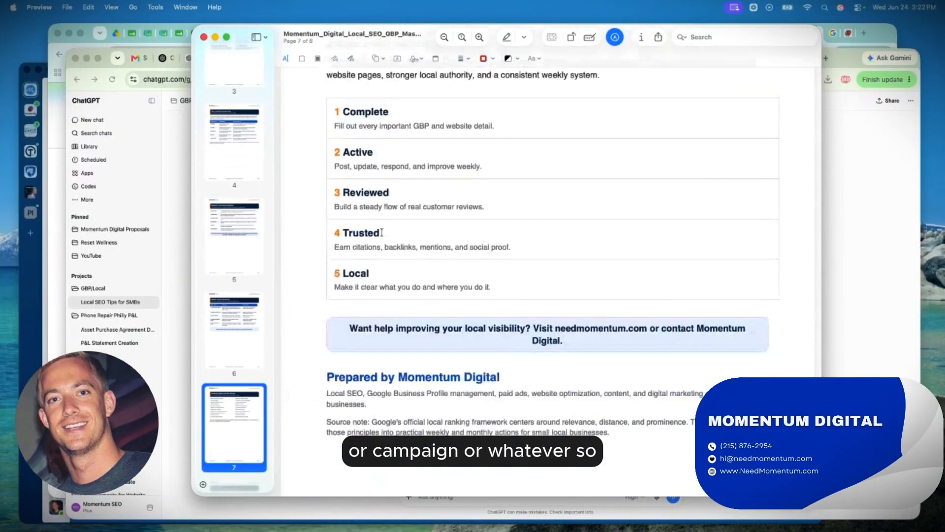
scroll(382, 232, up, 20)
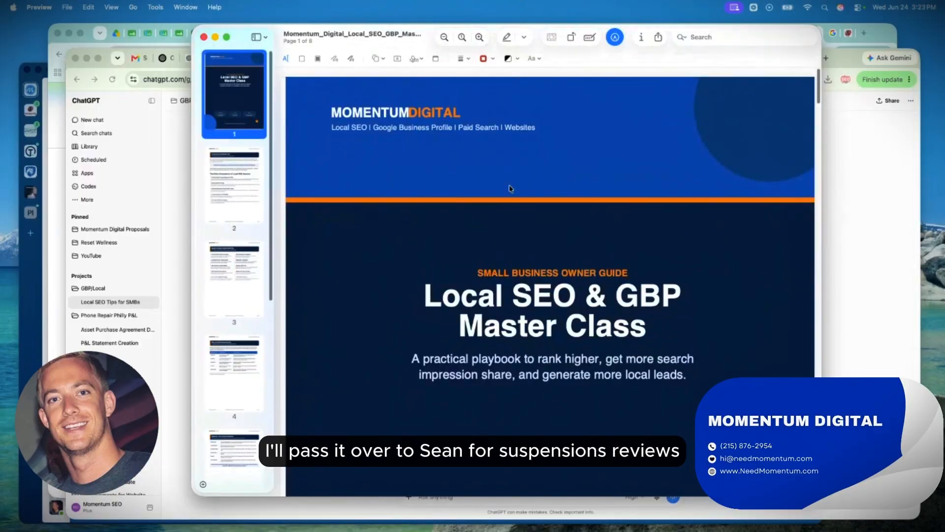